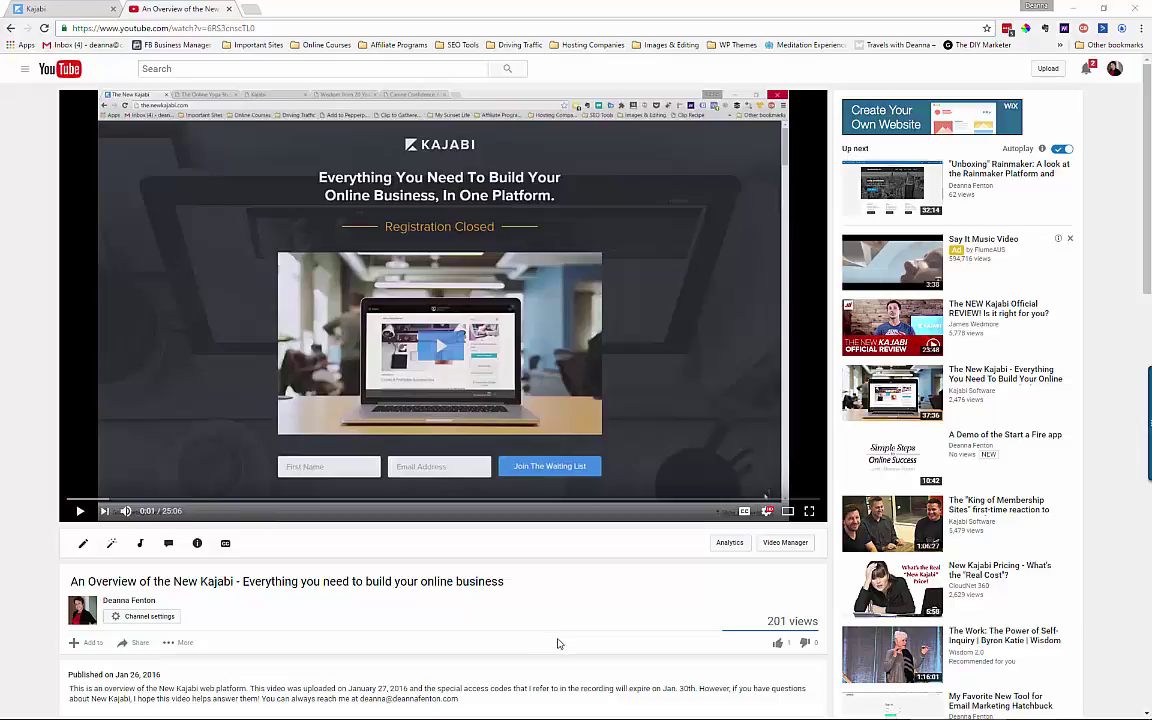
Close the YouTube tab with the Kajabi overview video to return to the dashboard.
{"action": "mouse_move", "coordinate": [760, 715]}
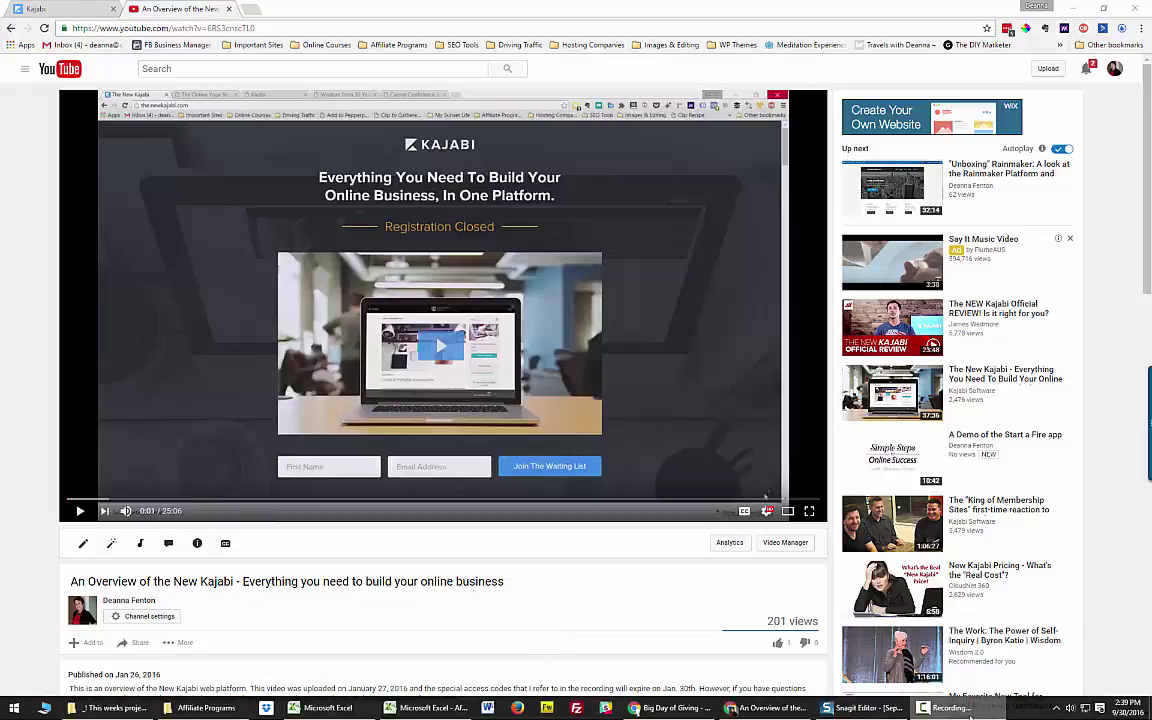
{"action": "key", "text": "ctrl+w"}
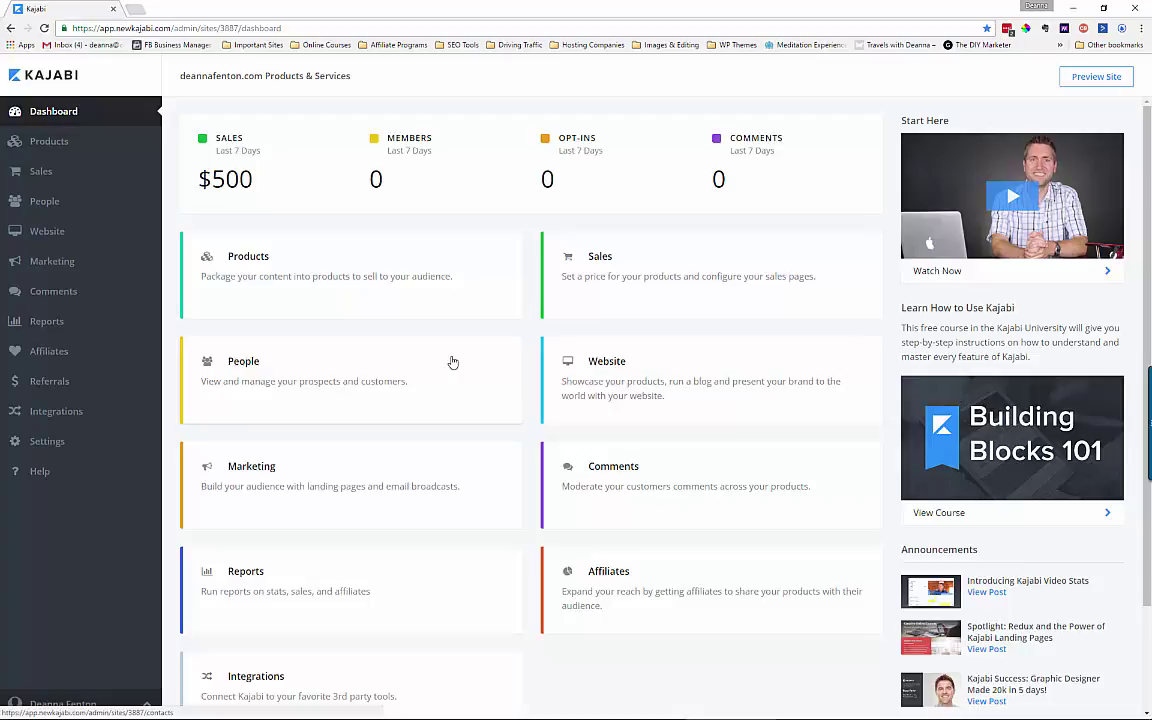
Go to Marketing to list all 10 existing landing pages.
{"action": "left_click", "coordinate": [52, 263]}
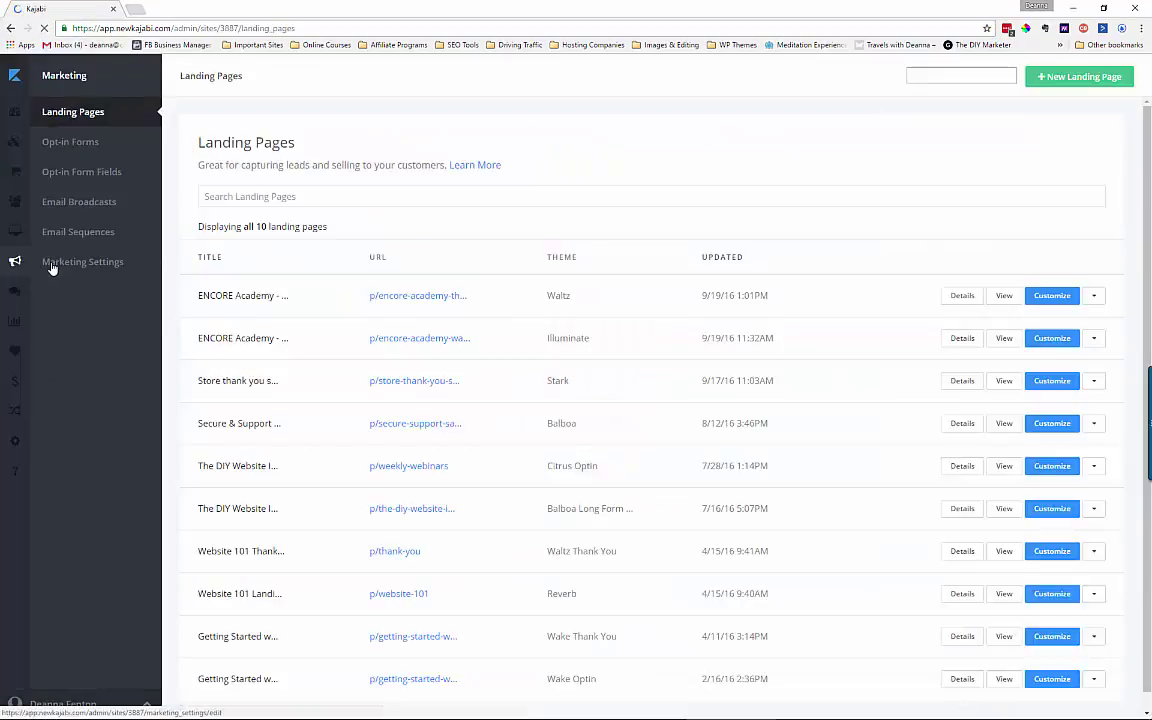
{"action": "left_click", "coordinate": [52, 265]}
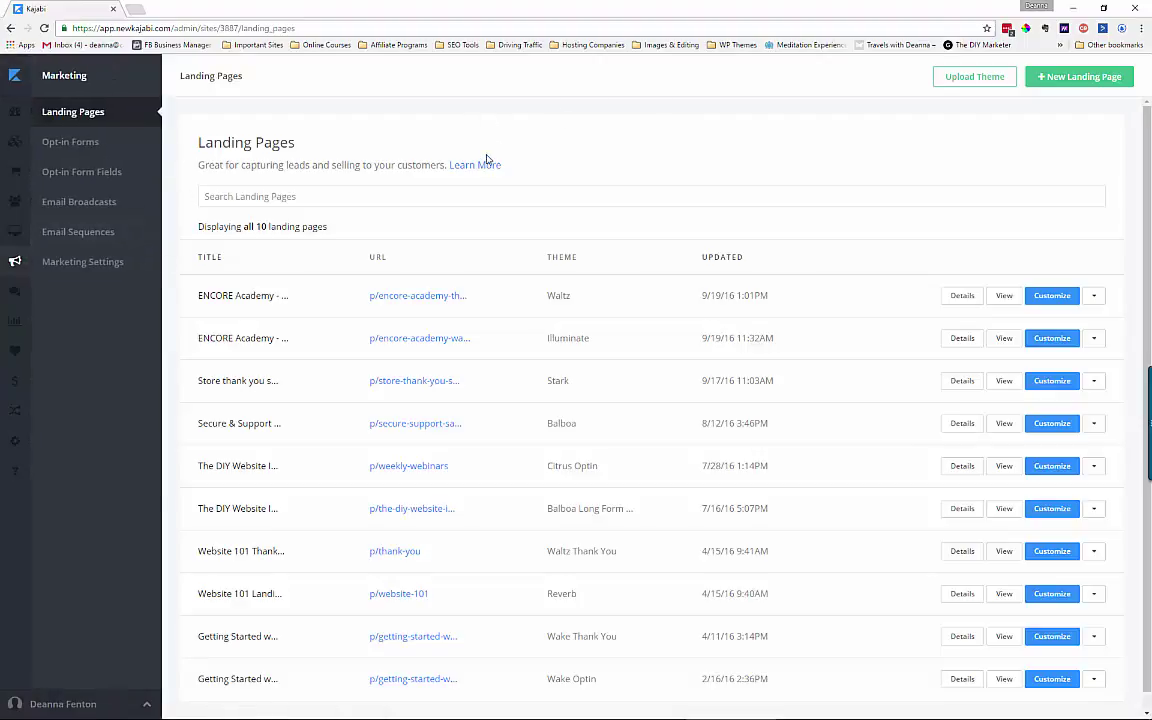
Start a new landing page and scroll through the free starting themes gallery.
{"action": "left_click", "coordinate": [1070, 81]}
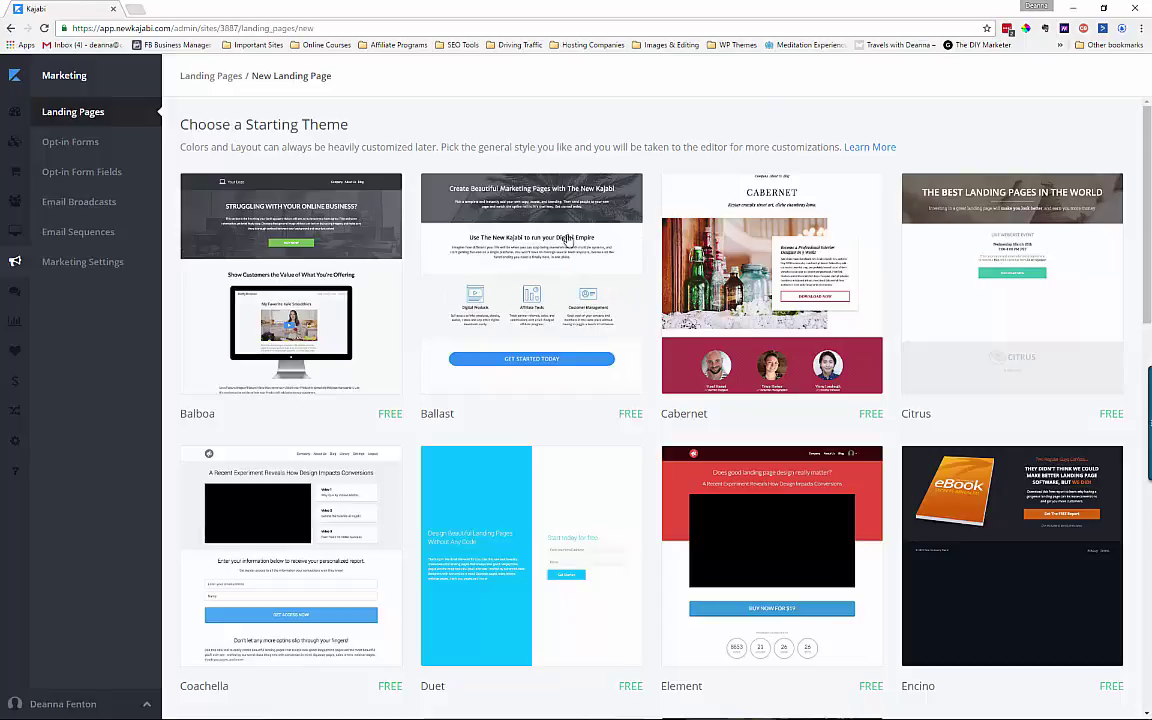
{"action": "scroll", "coordinate": [470, 326], "scroll_direction": "down", "scroll_amount": 2}
{"action": "scroll", "coordinate": [470, 326], "scroll_direction": "down", "scroll_amount": 1}
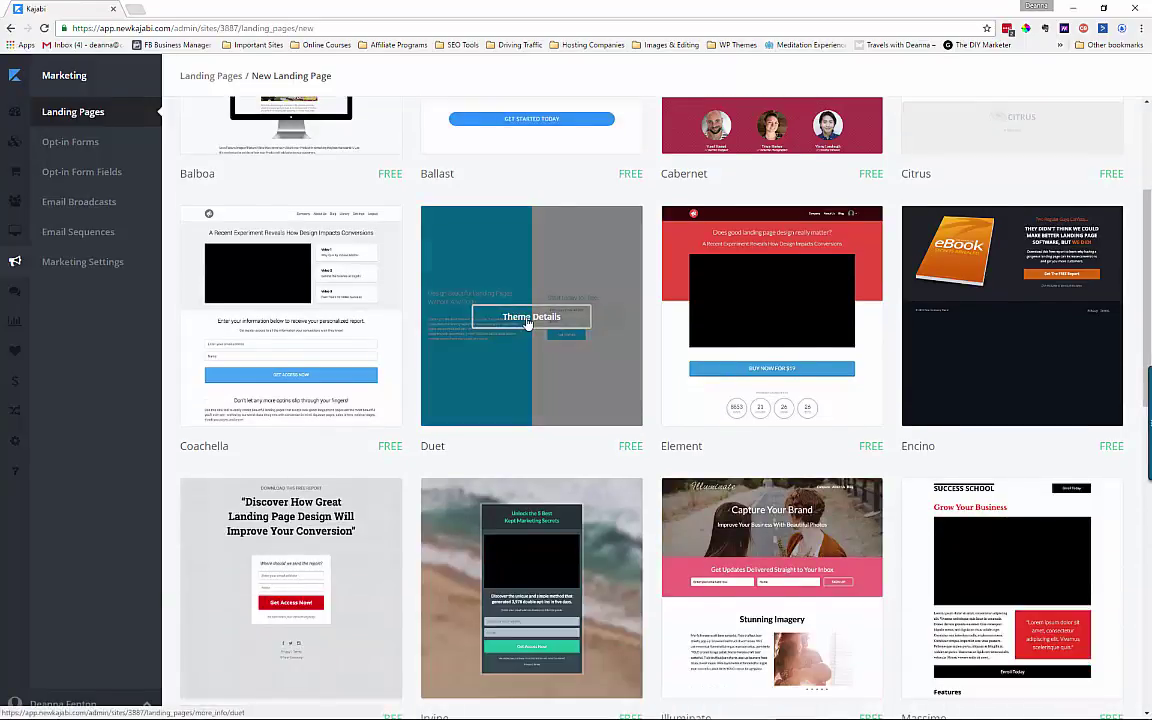
{"action": "scroll", "coordinate": [527, 322], "scroll_direction": "down", "scroll_amount": 1}
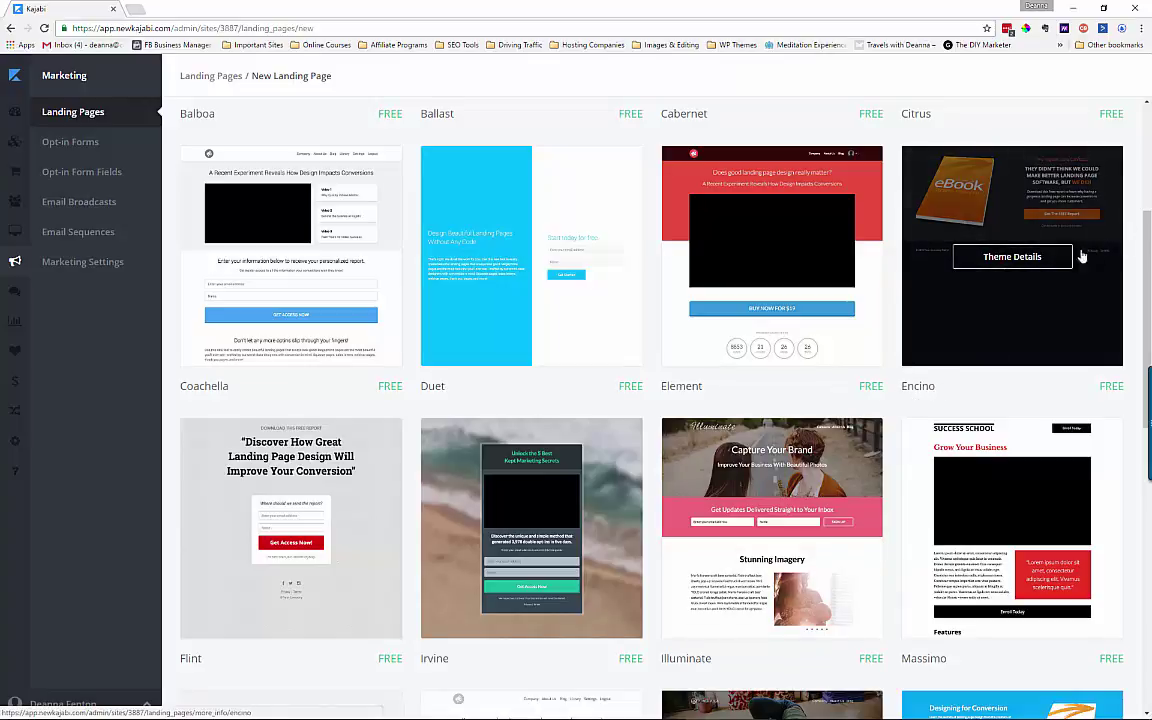
Open Encino's theme details and preview its Video Sales, Optin and Video Optin presets.
{"action": "left_click", "coordinate": [1031, 259]}
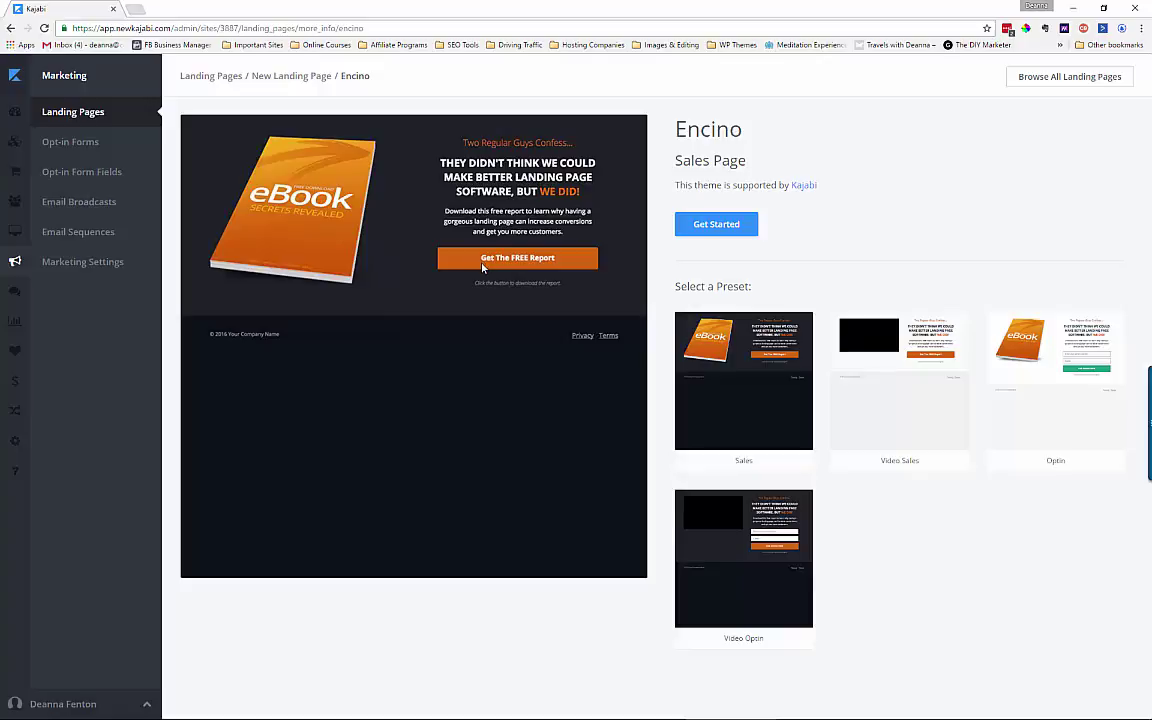
{"action": "left_click", "coordinate": [915, 398]}
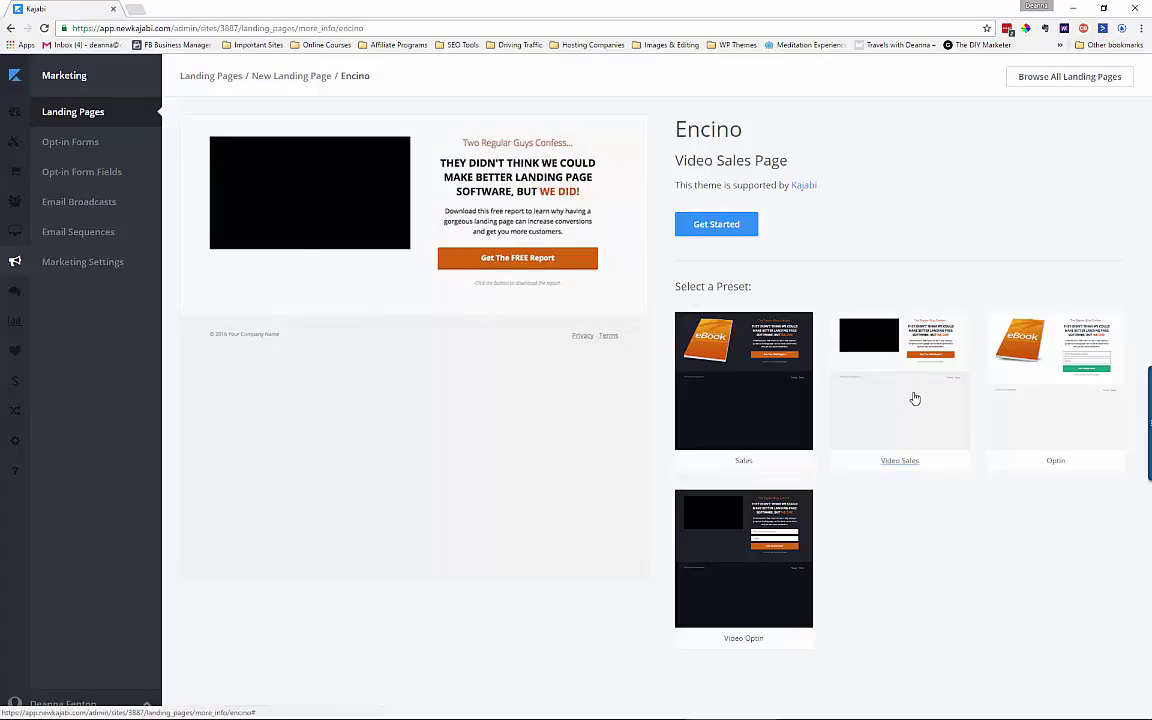
{"action": "left_click", "coordinate": [990, 340]}
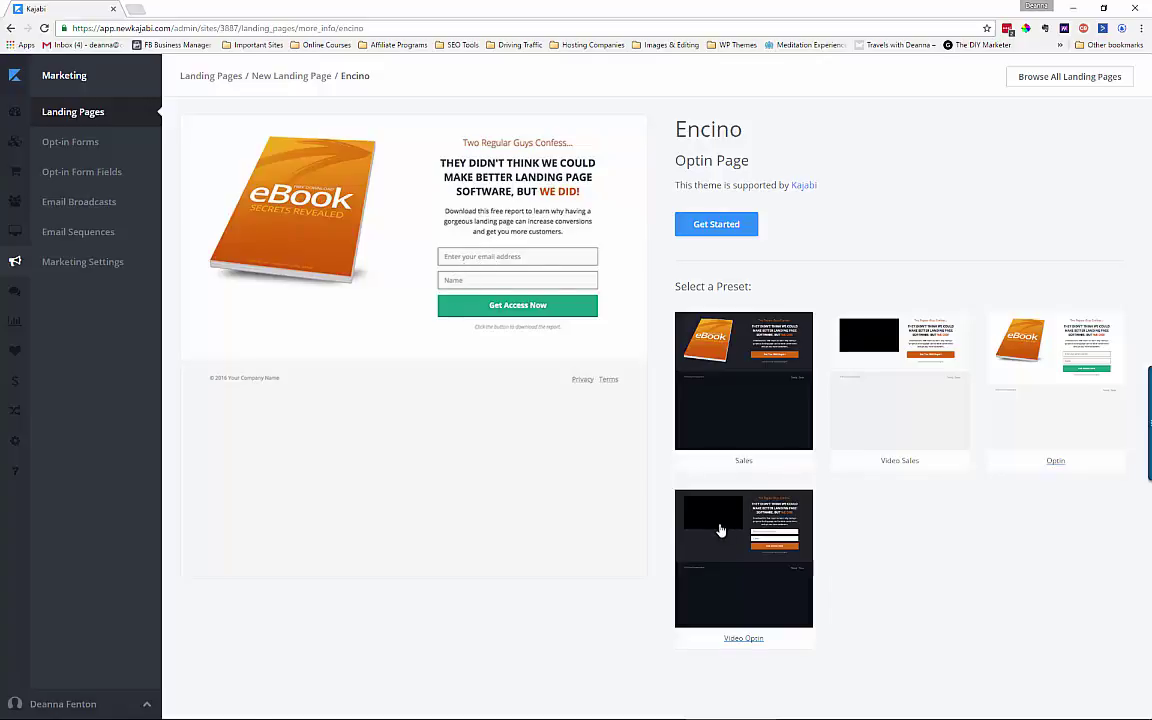
{"action": "left_click", "coordinate": [722, 530]}
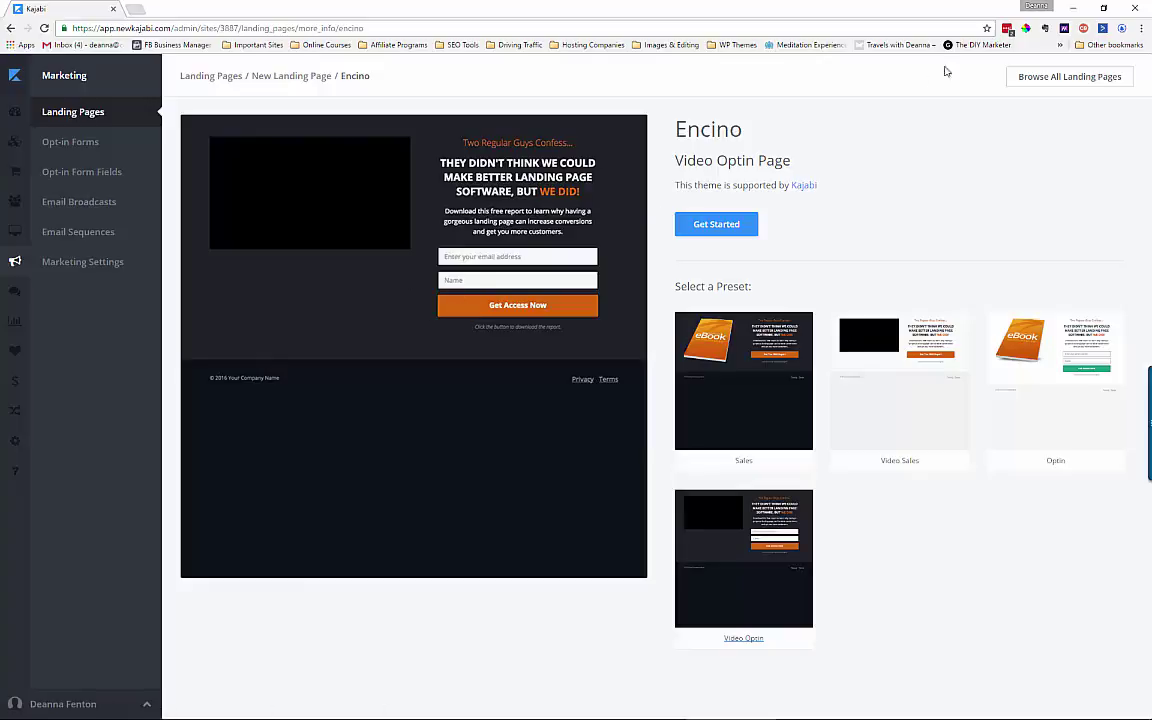
Return to the gallery, open Irvine's details, preview its Sales preset, then browse all themes again.
{"action": "left_click", "coordinate": [1045, 77]}
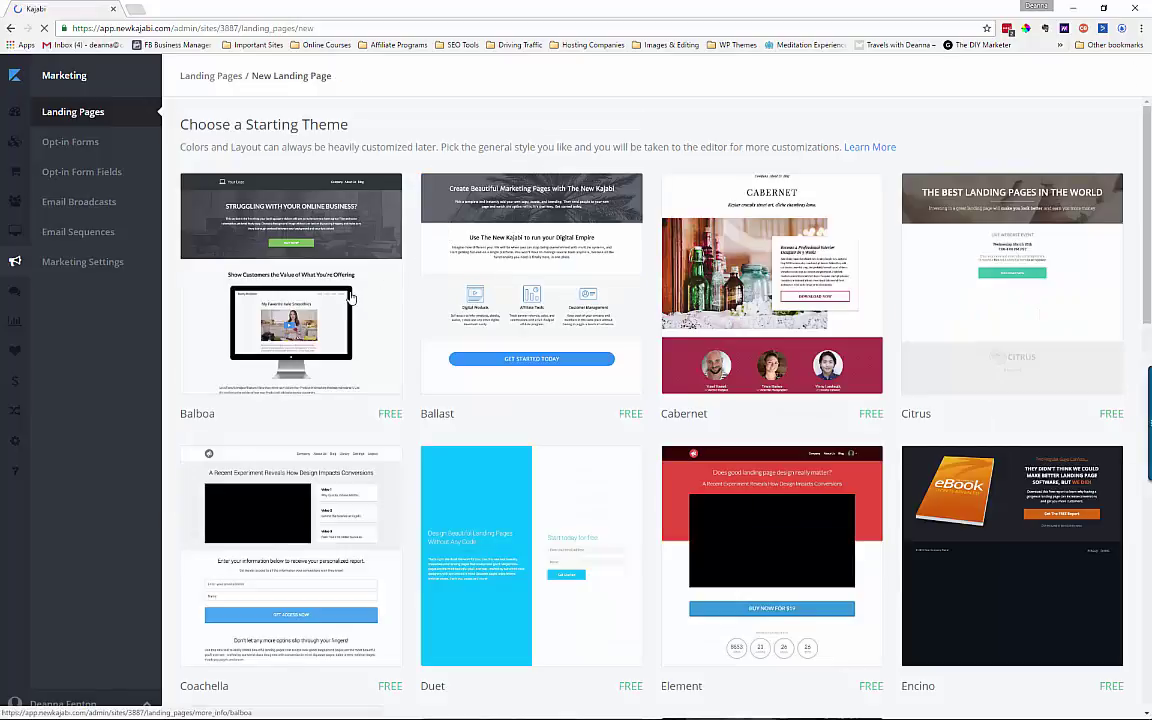
{"action": "scroll", "coordinate": [450, 301], "scroll_direction": "down", "scroll_amount": 2}
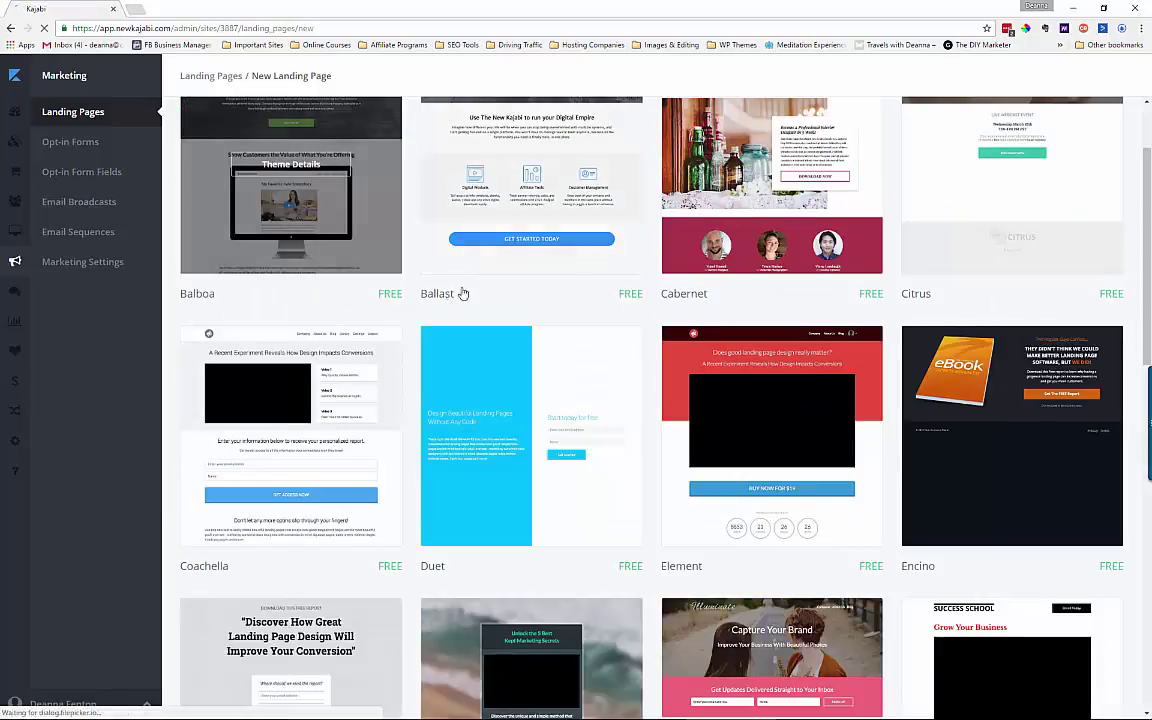
{"action": "mouse_move", "coordinate": [440, 297]}
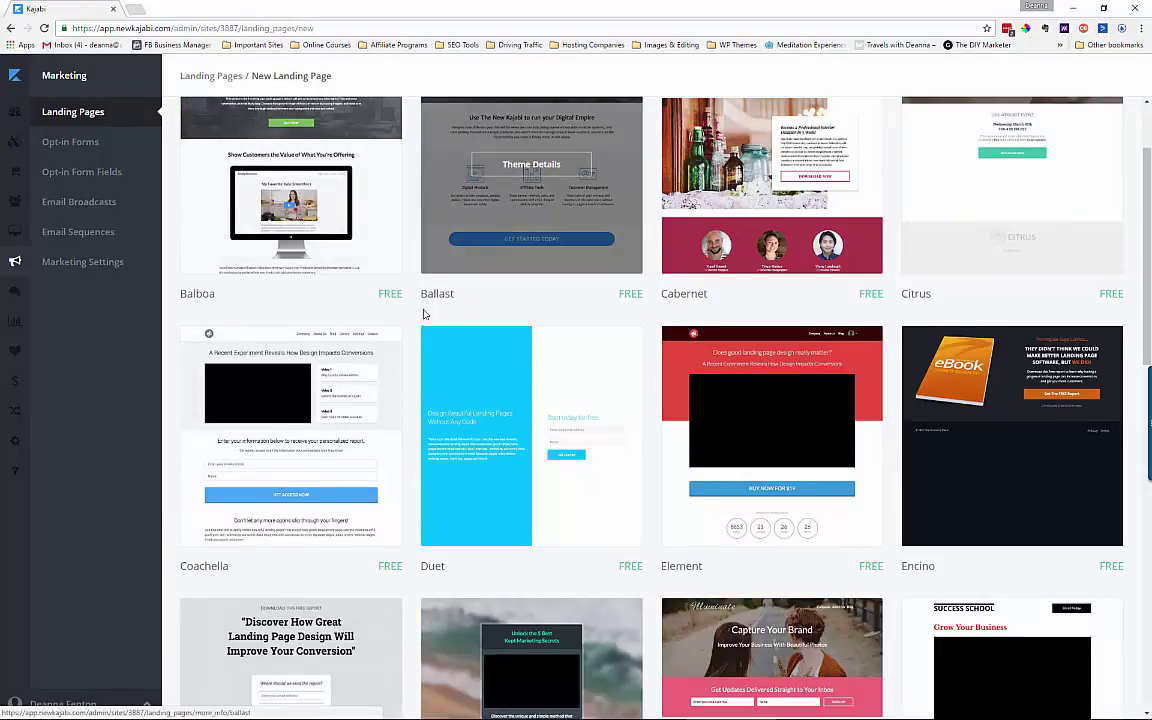
{"action": "scroll", "coordinate": [423, 314], "scroll_direction": "down", "scroll_amount": 4}
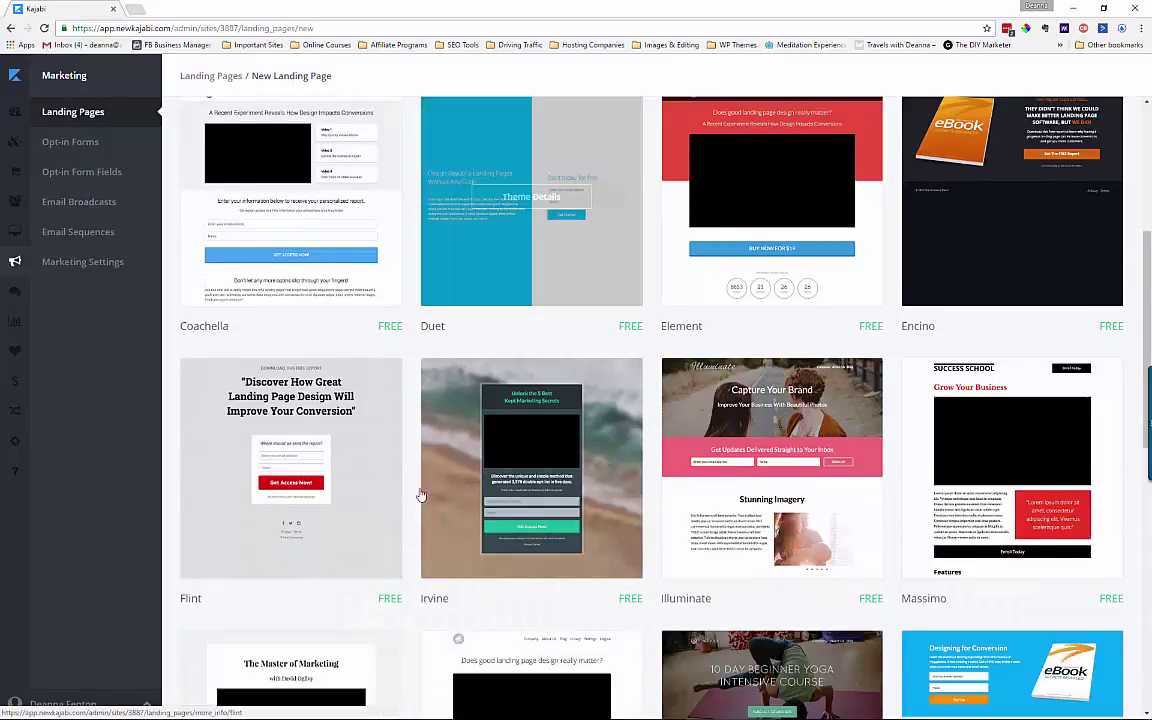
{"action": "mouse_move", "coordinate": [440, 500]}
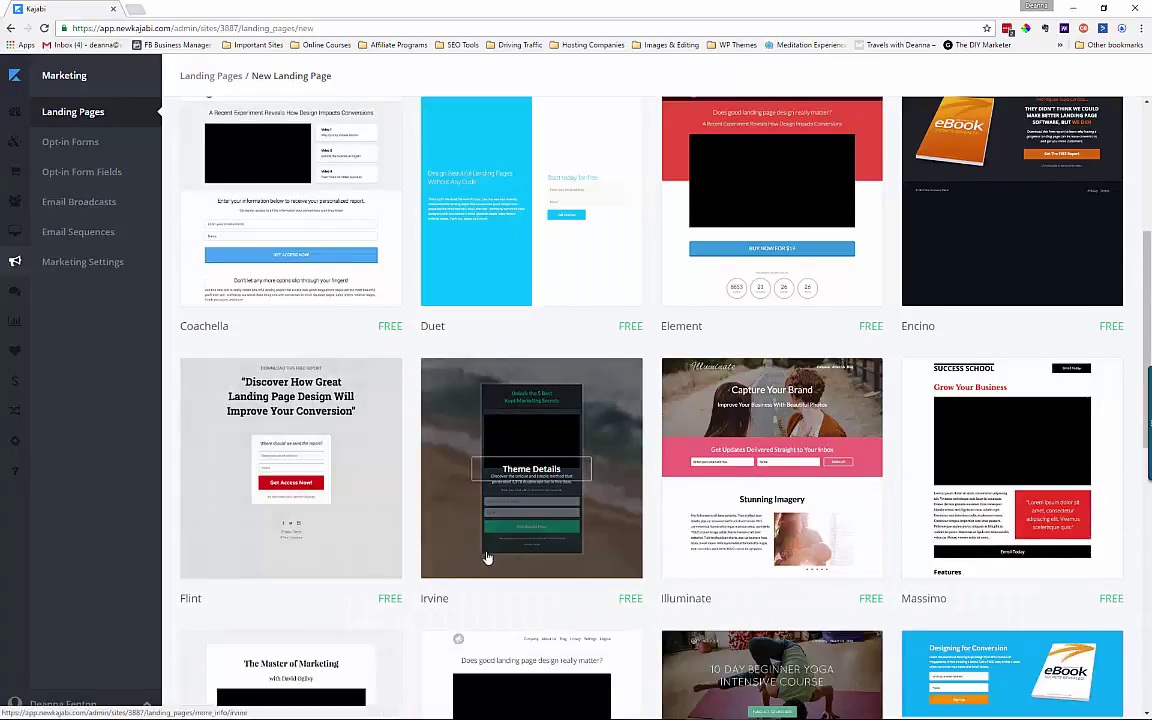
{"action": "left_click", "coordinate": [532, 472]}
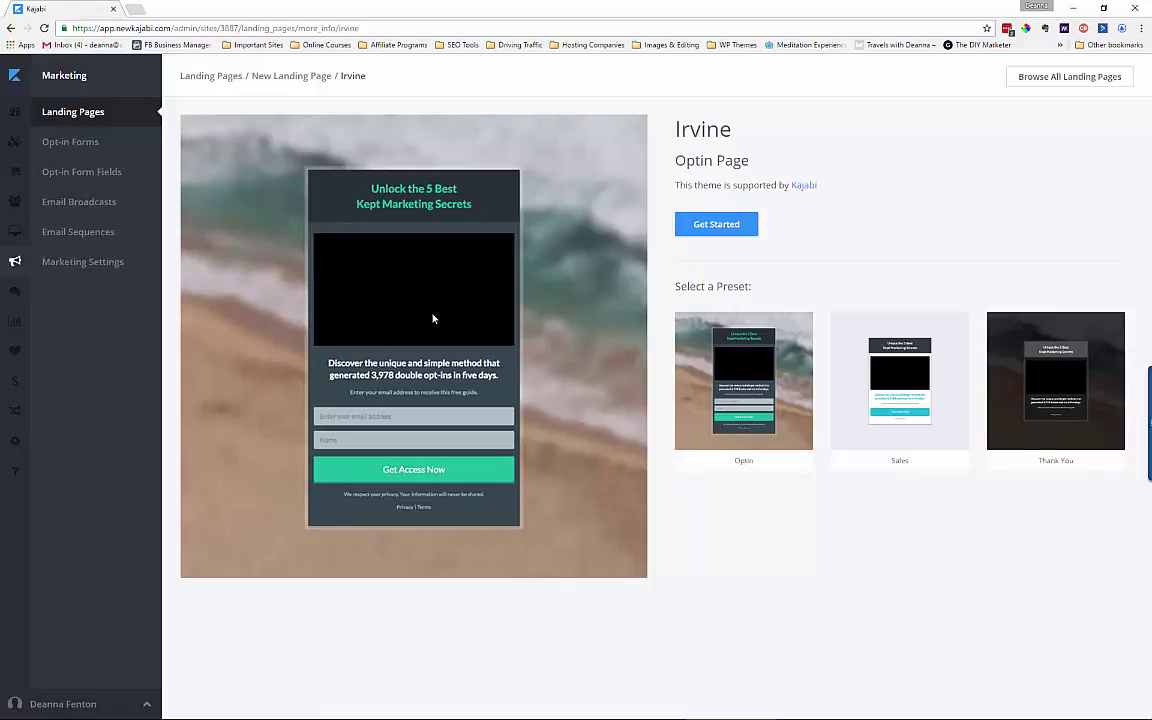
{"action": "left_click", "coordinate": [905, 385]}
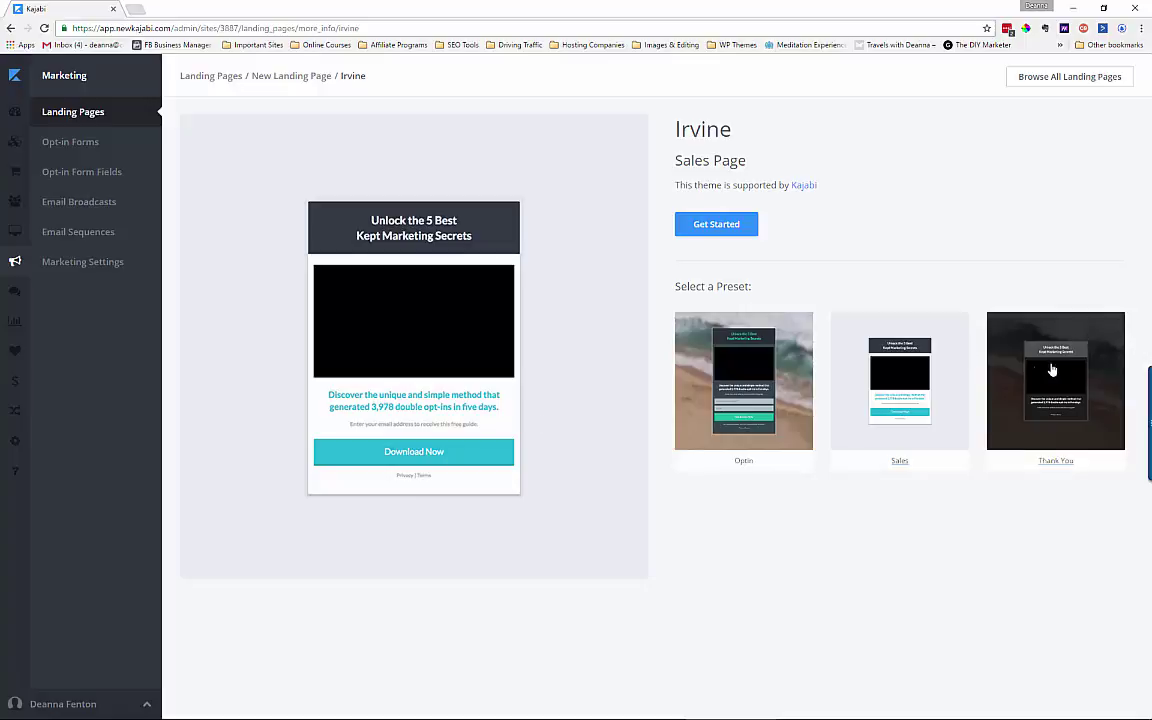
{"action": "left_click", "coordinate": [1106, 80]}
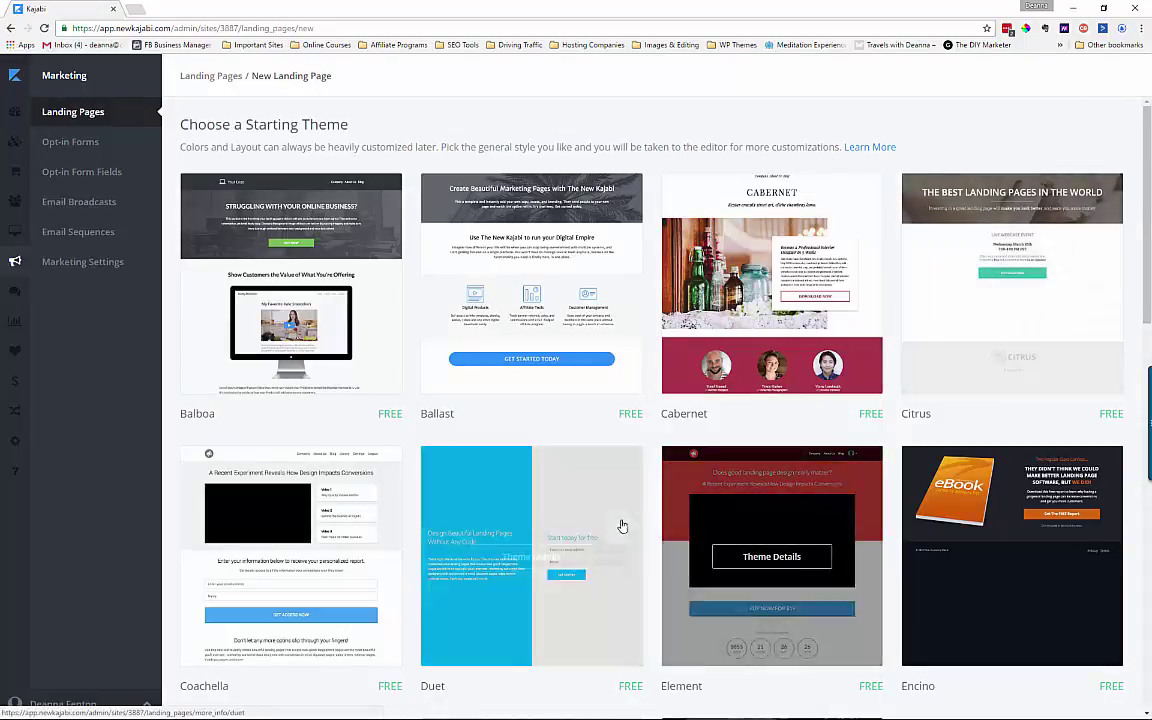
{"action": "scroll", "coordinate": [407, 427], "scroll_direction": "down", "scroll_amount": 1}
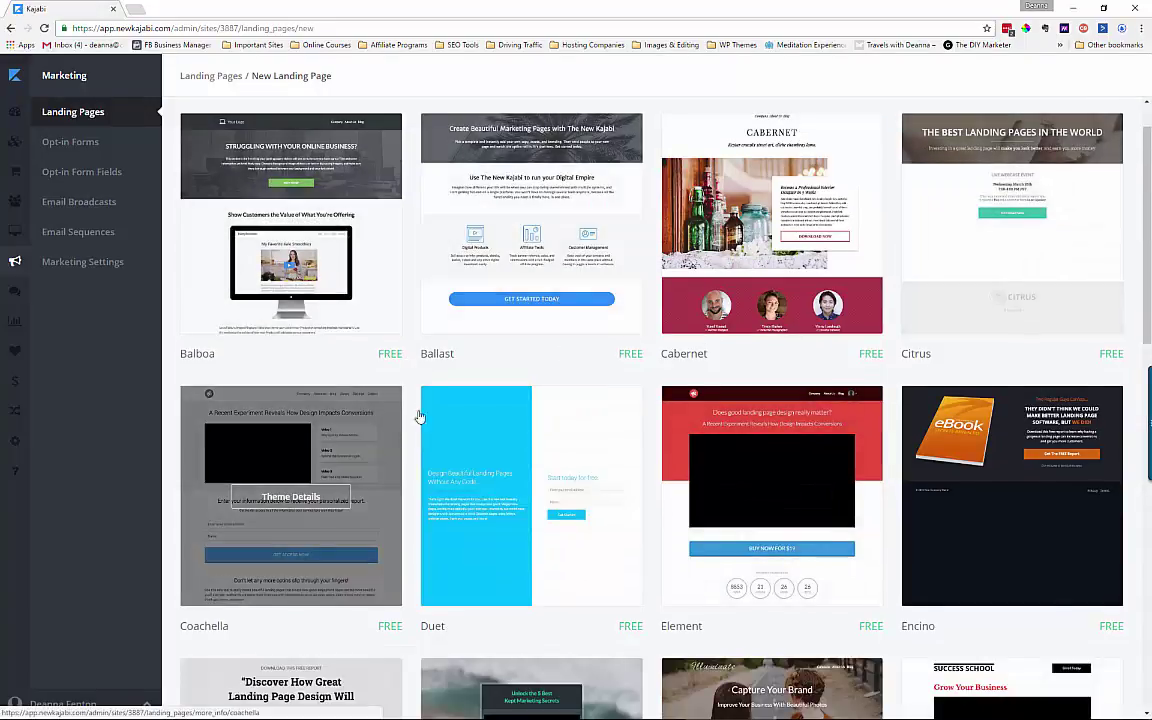
{"action": "scroll", "coordinate": [385, 390], "scroll_direction": "down", "scroll_amount": 3}
{"action": "scroll", "coordinate": [380, 393], "scroll_direction": "down", "scroll_amount": 1}
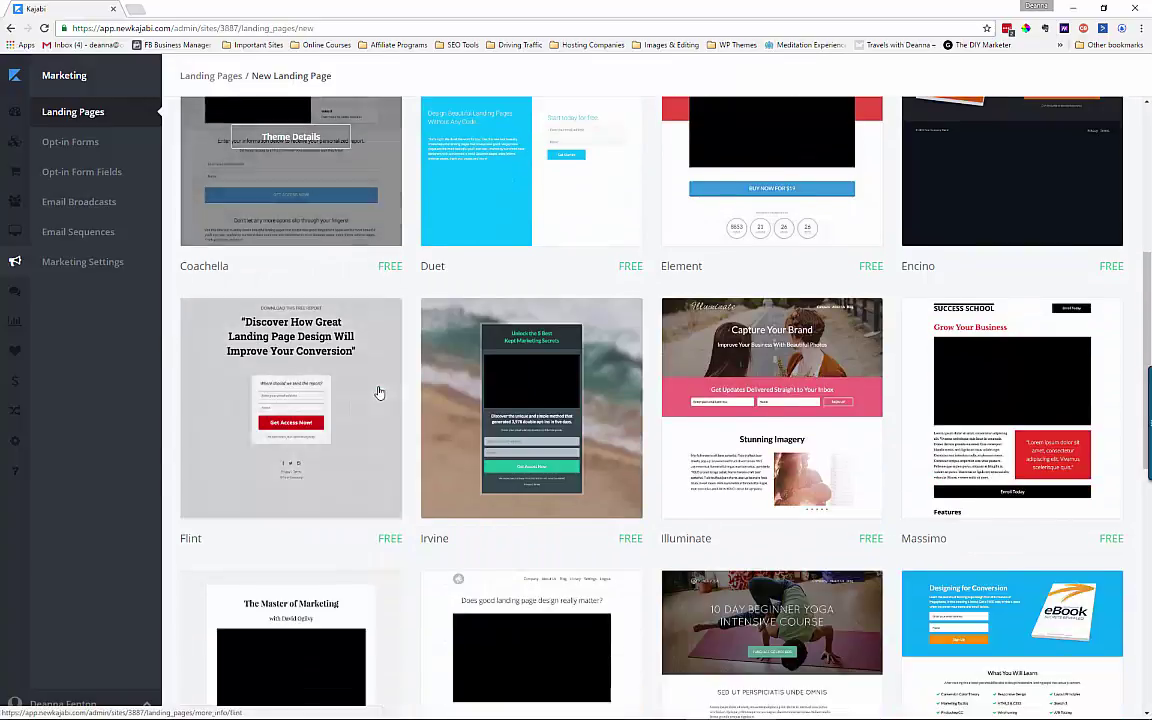
{"action": "scroll", "coordinate": [381, 394], "scroll_direction": "down", "scroll_amount": 2}
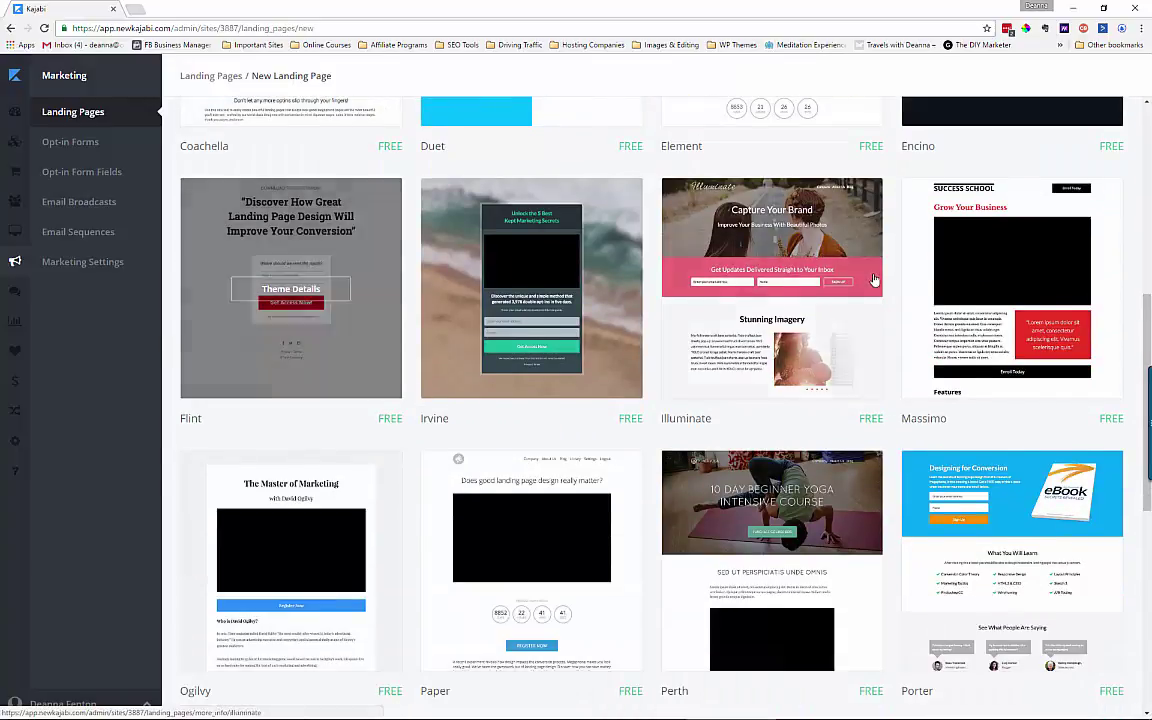
{"action": "mouse_move", "coordinate": [772, 293]}
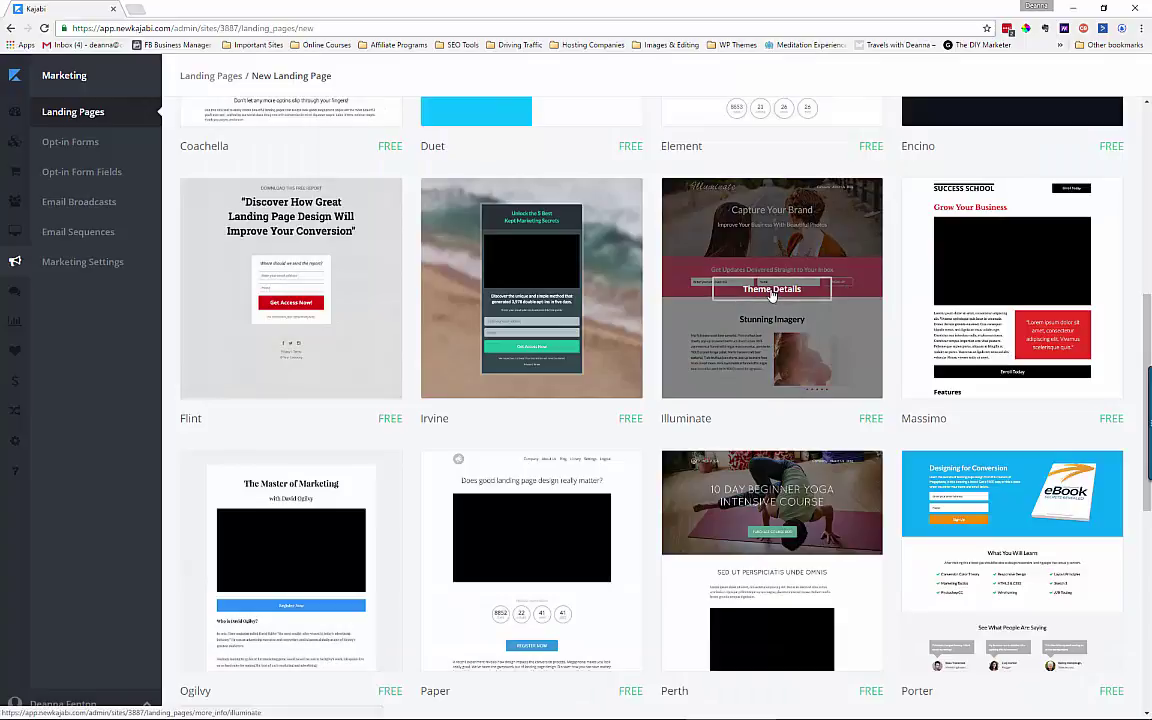
{"action": "left_click", "coordinate": [772, 290]}
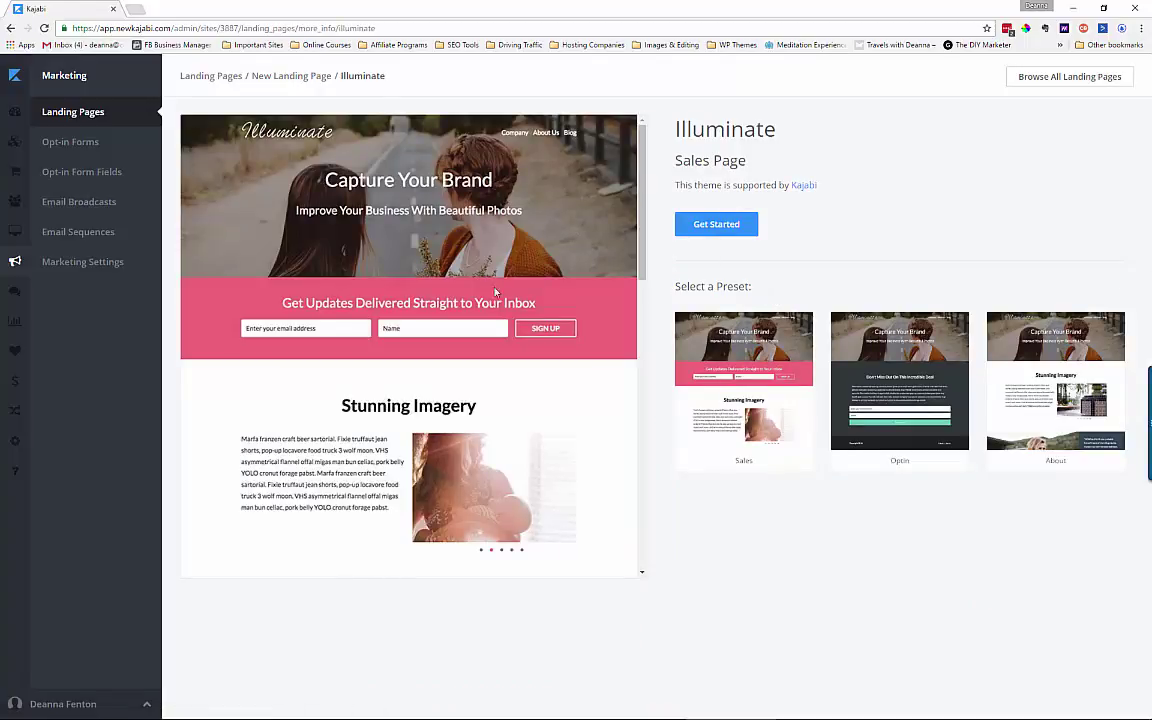
{"action": "scroll", "coordinate": [476, 332], "scroll_direction": "down", "scroll_amount": 3}
{"action": "scroll", "coordinate": [476, 332], "scroll_direction": "down", "scroll_amount": 5}
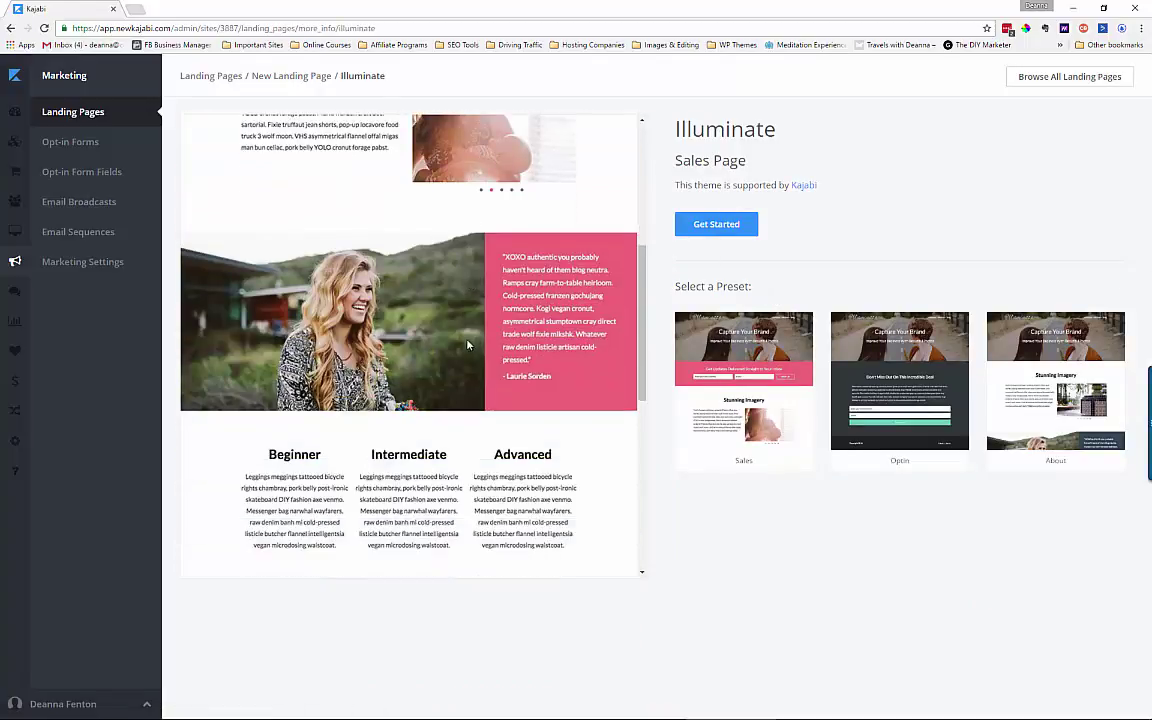
{"action": "scroll", "coordinate": [461, 351], "scroll_direction": "down", "scroll_amount": 4}
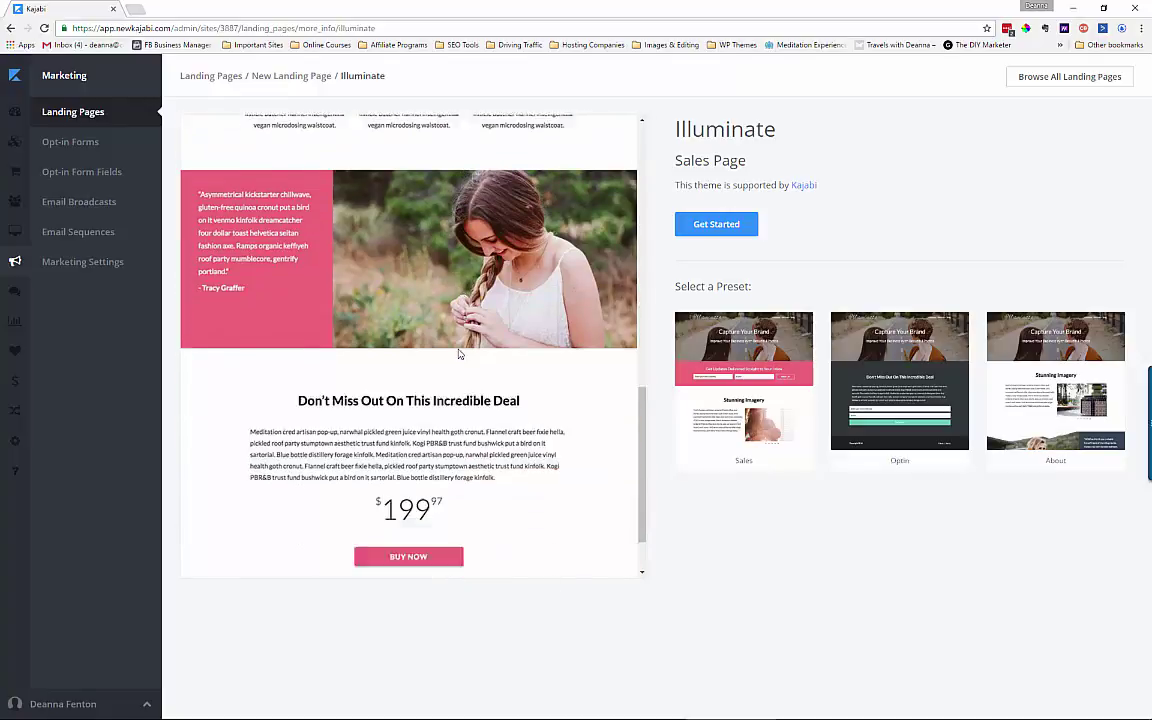
{"action": "scroll", "coordinate": [457, 354], "scroll_direction": "up", "scroll_amount": 10}
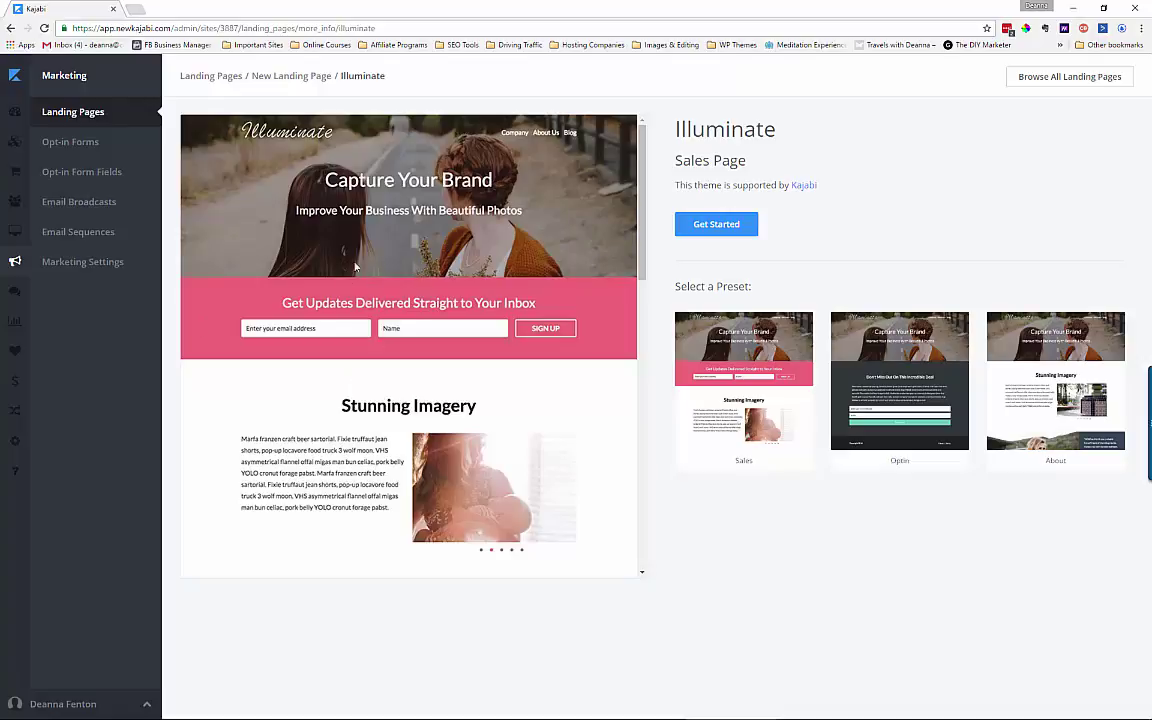
{"action": "scroll", "coordinate": [352, 350], "scroll_direction": "down", "scroll_amount": 3}
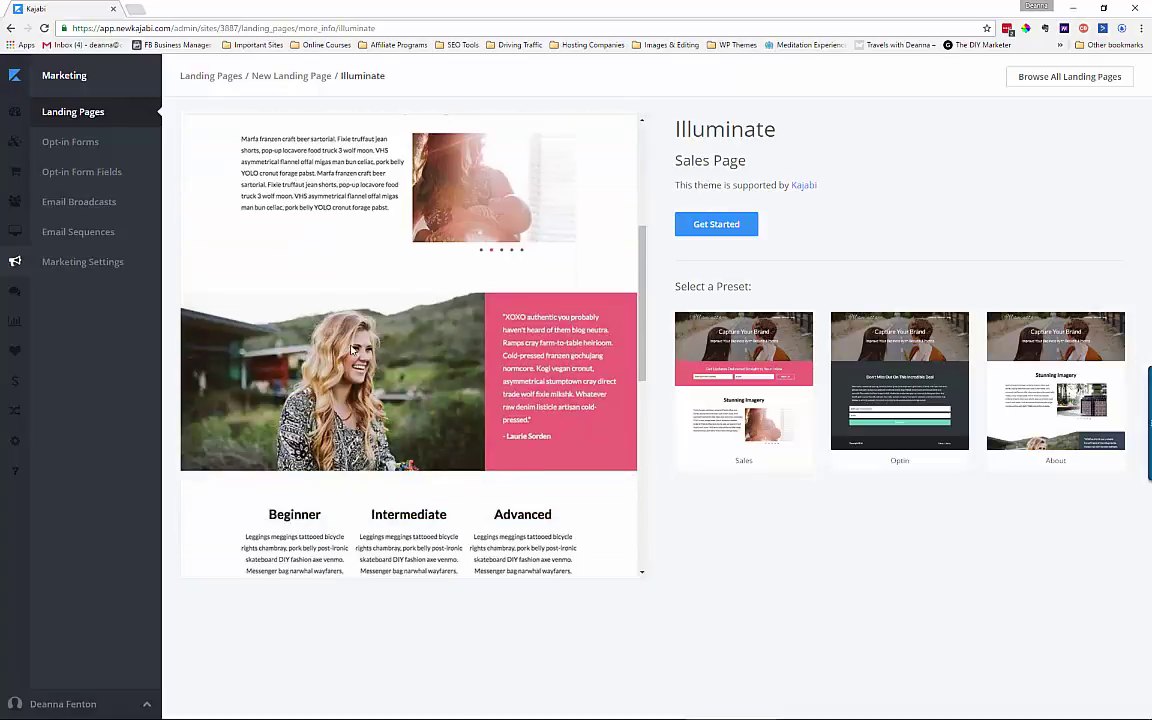
{"action": "scroll", "coordinate": [300, 350], "scroll_direction": "down", "scroll_amount": 1}
{"action": "scroll", "coordinate": [435, 240], "scroll_direction": "down", "scroll_amount": 2}
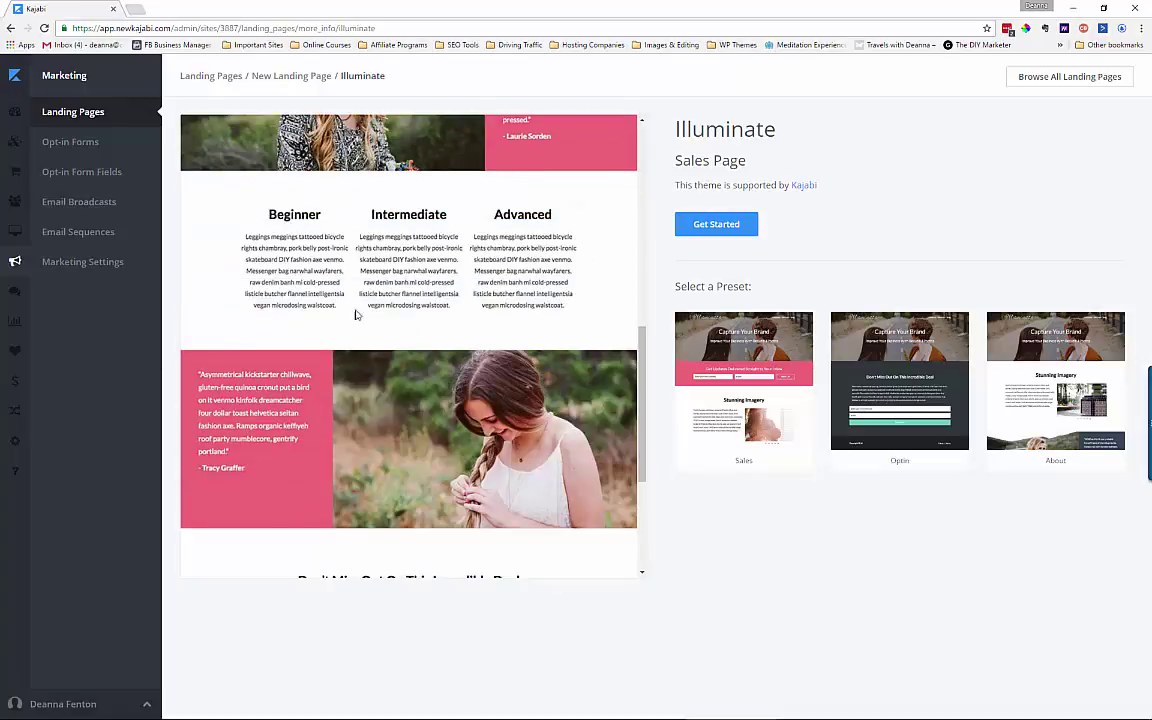
{"action": "scroll", "coordinate": [414, 313], "scroll_direction": "down", "scroll_amount": 3}
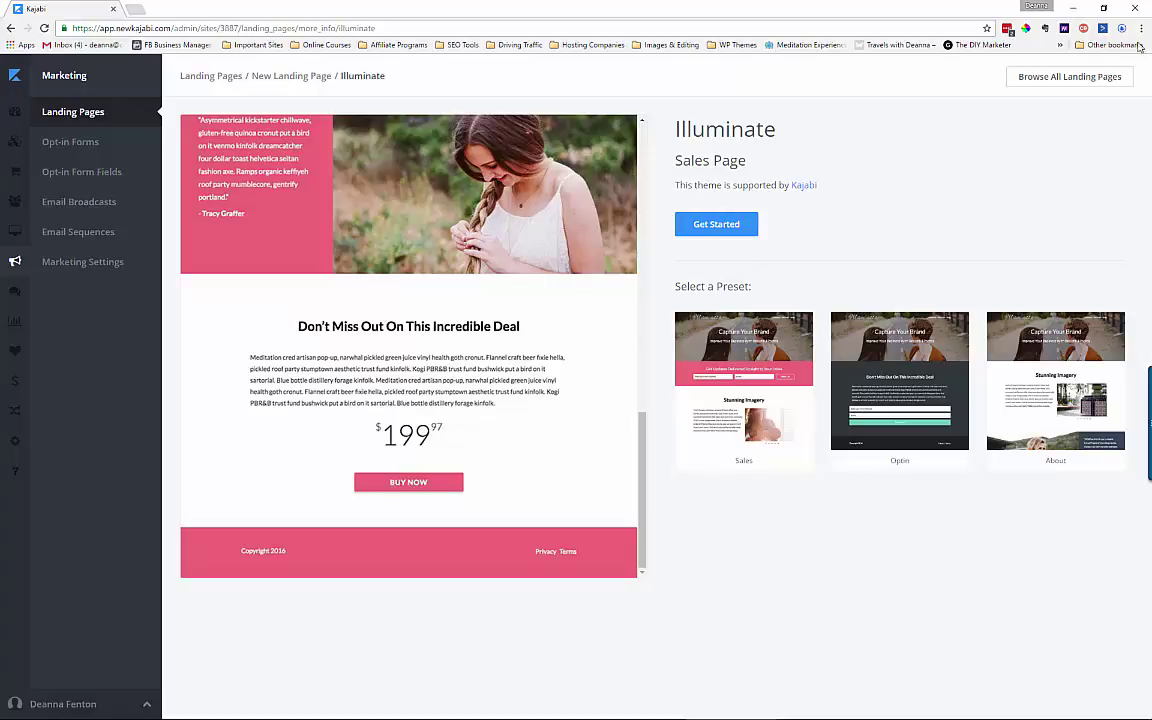
Leave the Illuminate preview for the theme gallery and scroll down to Redux, Reverb, Stark and Wake, then back up.
{"action": "left_click", "coordinate": [1116, 79]}
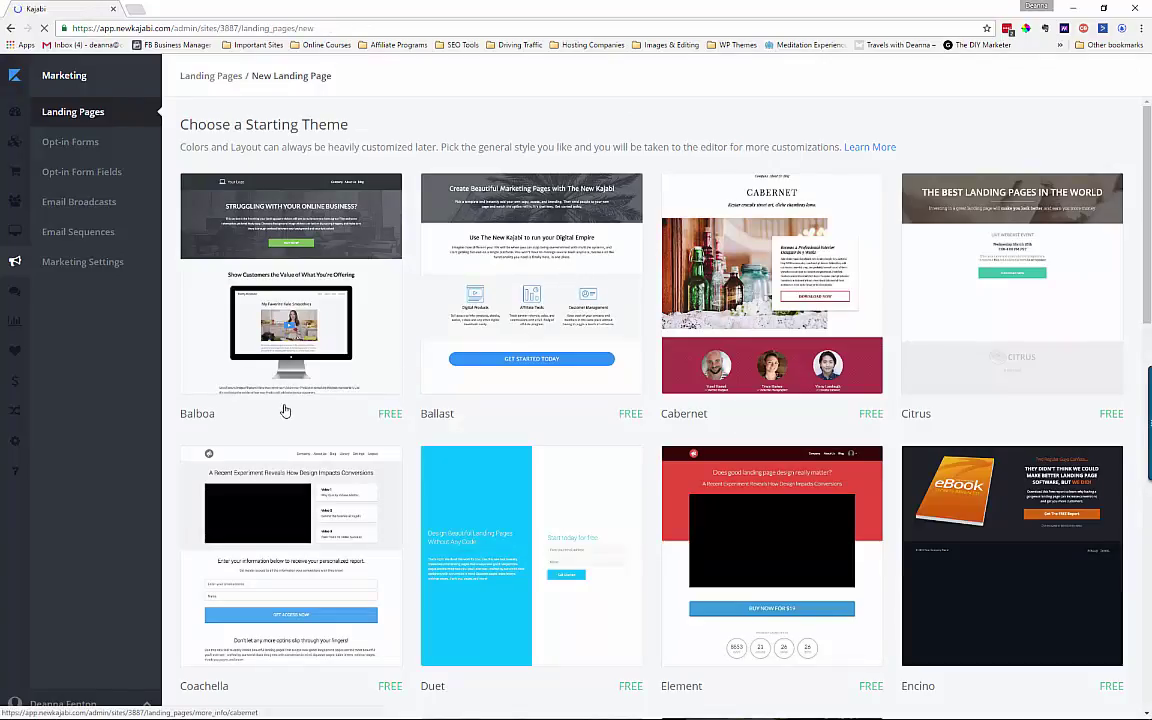
{"action": "mouse_move", "coordinate": [268, 341]}
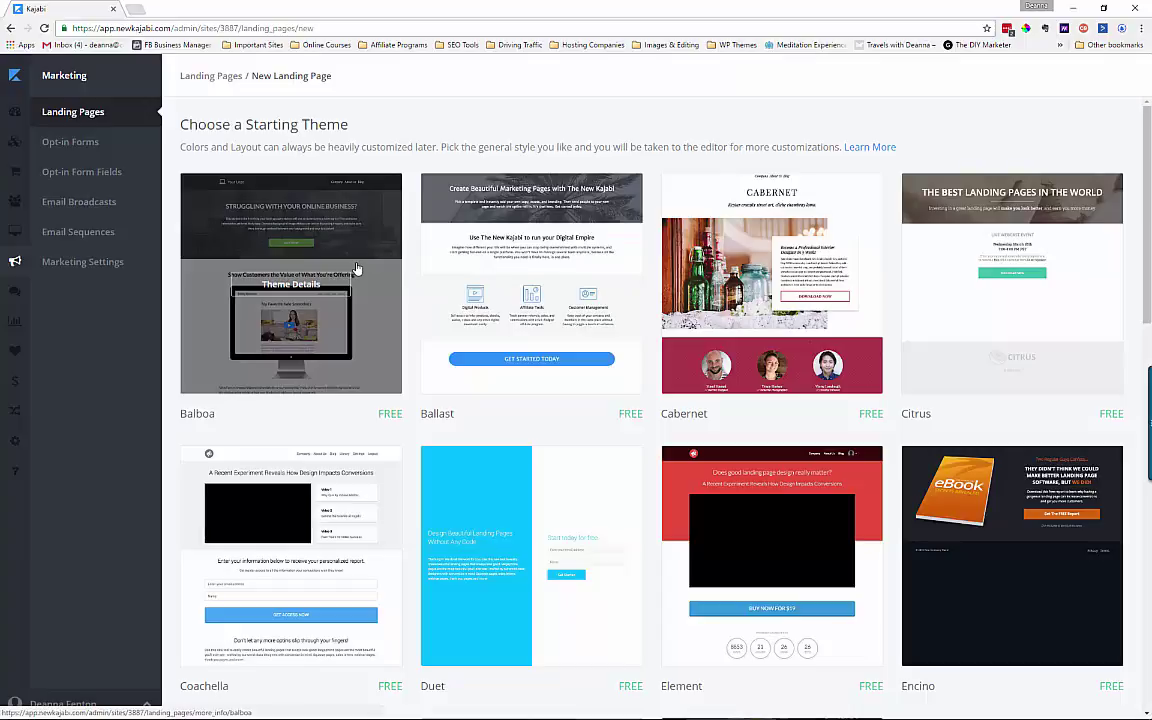
{"action": "scroll", "coordinate": [356, 268], "scroll_direction": "down", "scroll_amount": 5}
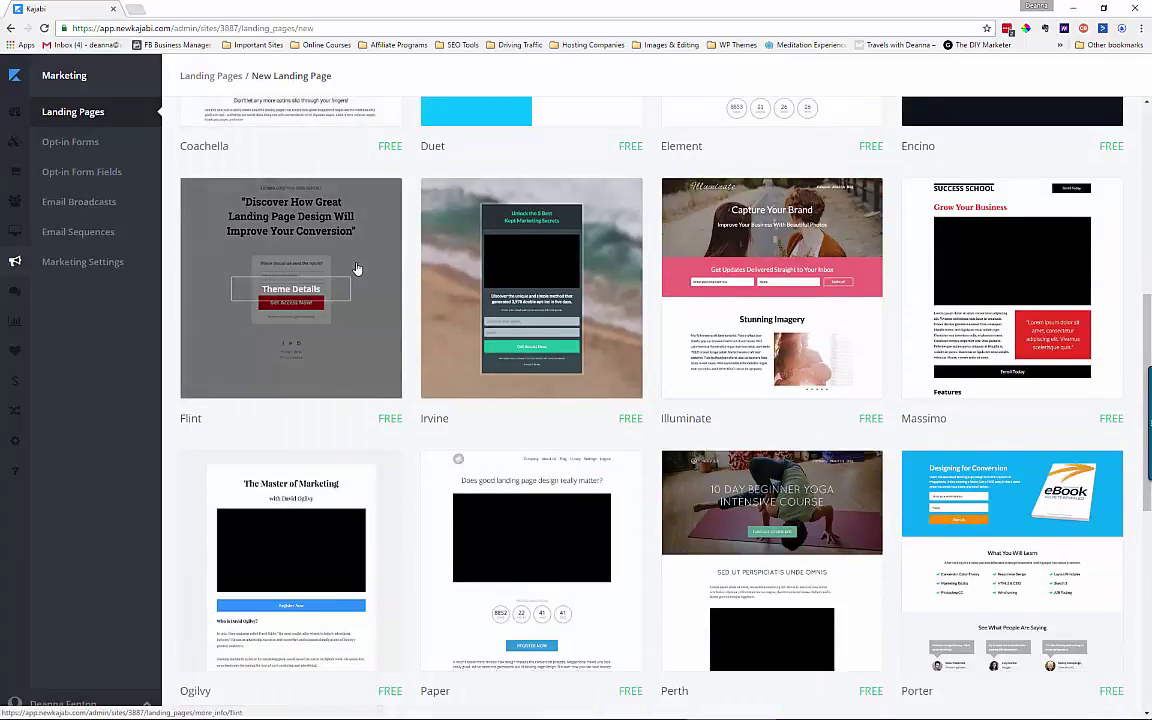
{"action": "scroll", "coordinate": [356, 268], "scroll_direction": "down", "scroll_amount": 4}
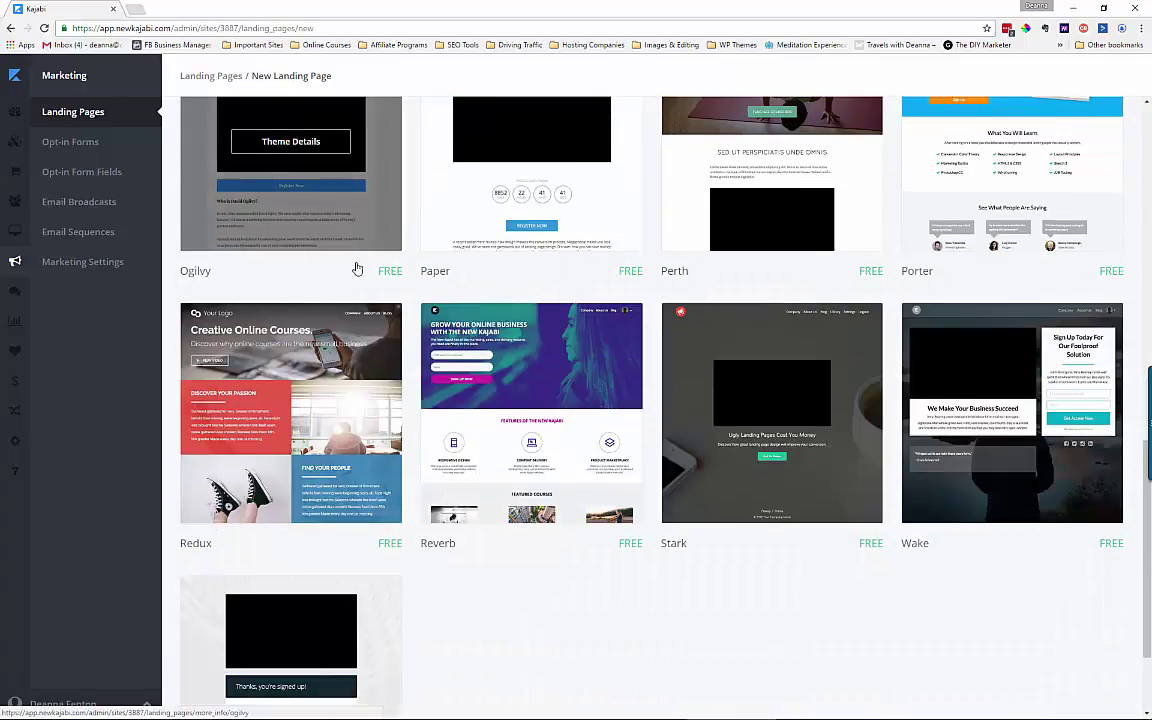
{"action": "scroll", "coordinate": [356, 268], "scroll_direction": "down", "scroll_amount": 1}
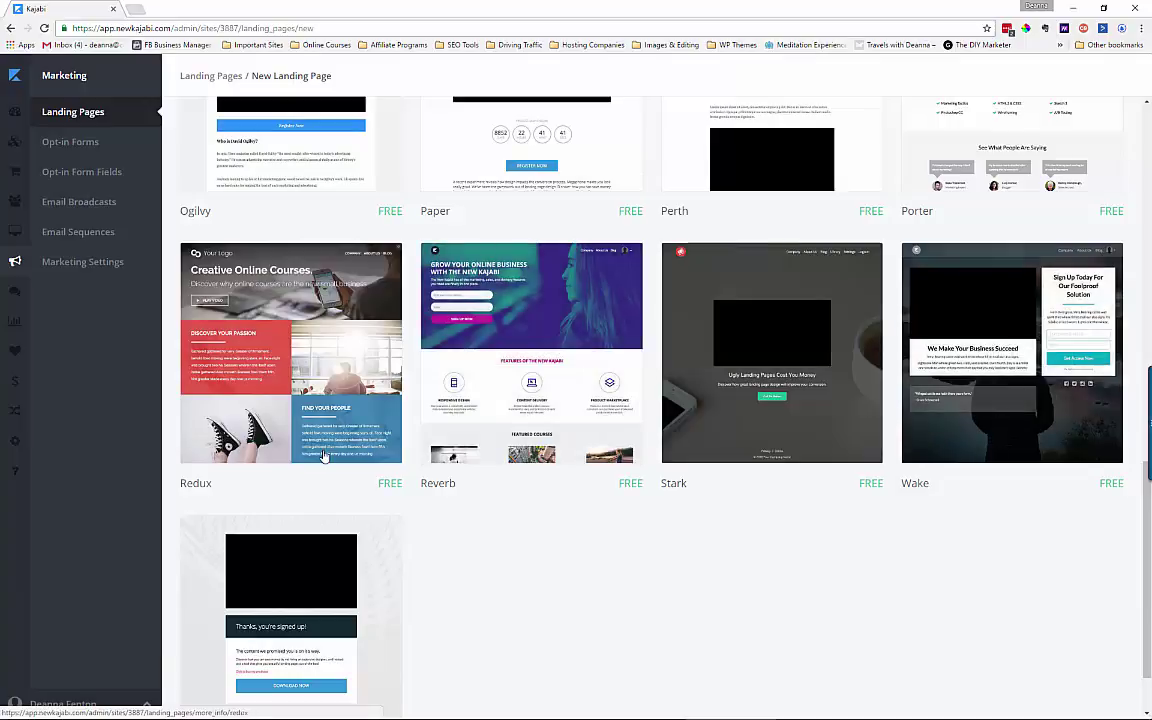
{"action": "scroll", "coordinate": [330, 306], "scroll_direction": "up", "scroll_amount": 10}
{"action": "scroll", "coordinate": [345, 258], "scroll_direction": "up", "scroll_amount": 4}
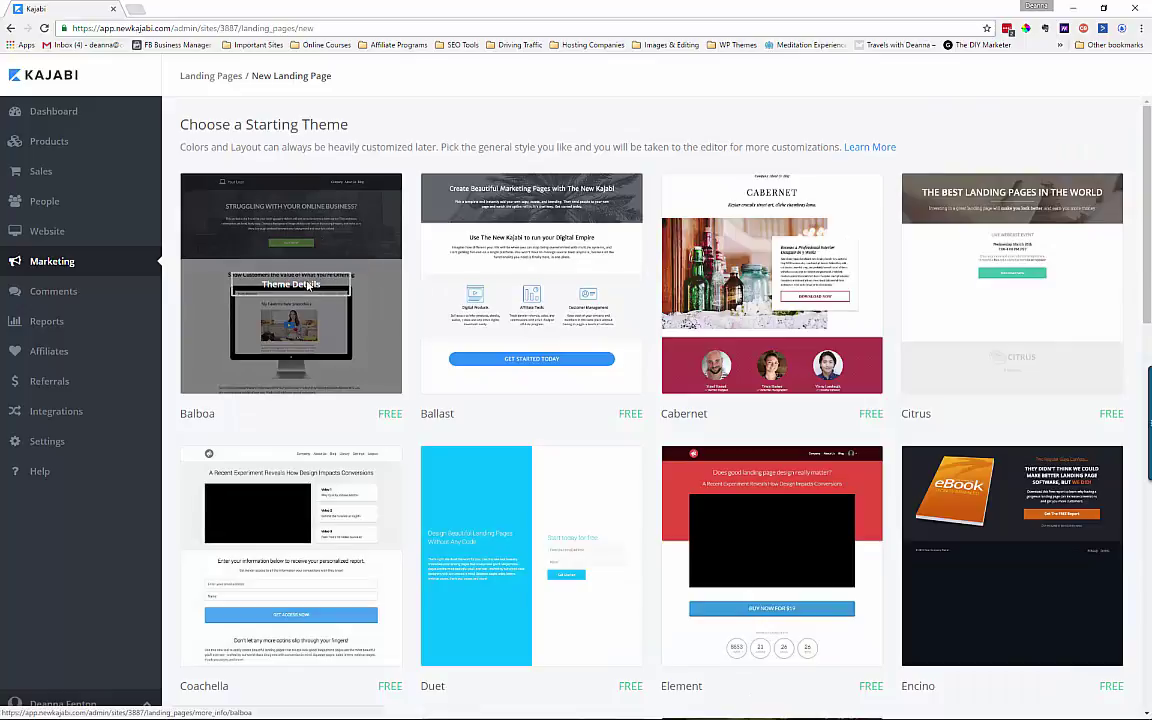
Open Balboa's theme details and scroll through its Long Form Sales Page preview.
{"action": "left_click", "coordinate": [300, 284]}
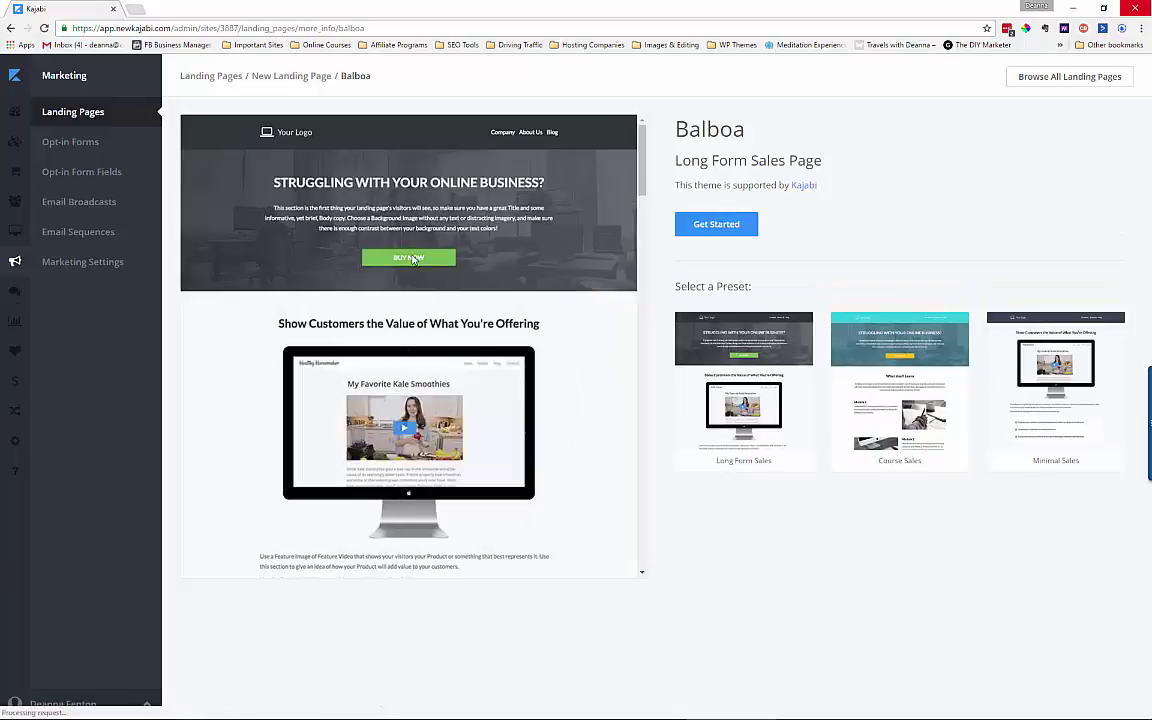
{"action": "scroll", "coordinate": [504, 242], "scroll_direction": "down", "scroll_amount": 3}
{"action": "scroll", "coordinate": [504, 242], "scroll_direction": "down", "scroll_amount": 1}
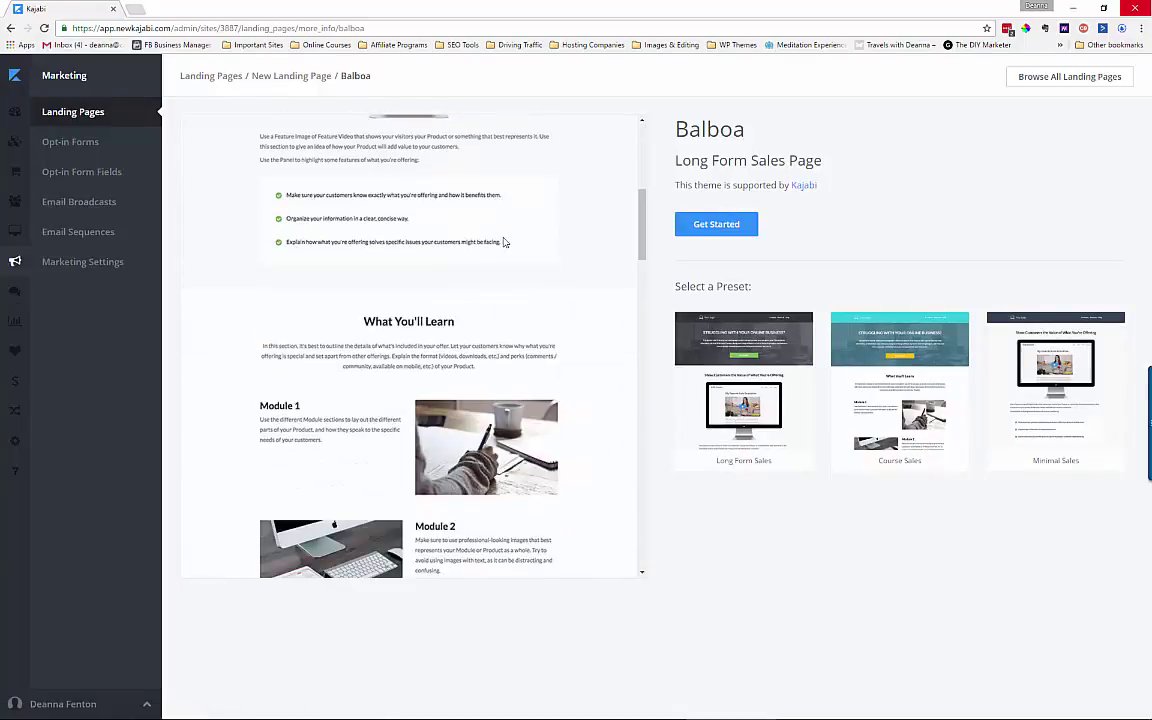
{"action": "scroll", "coordinate": [504, 242], "scroll_direction": "down", "scroll_amount": 2}
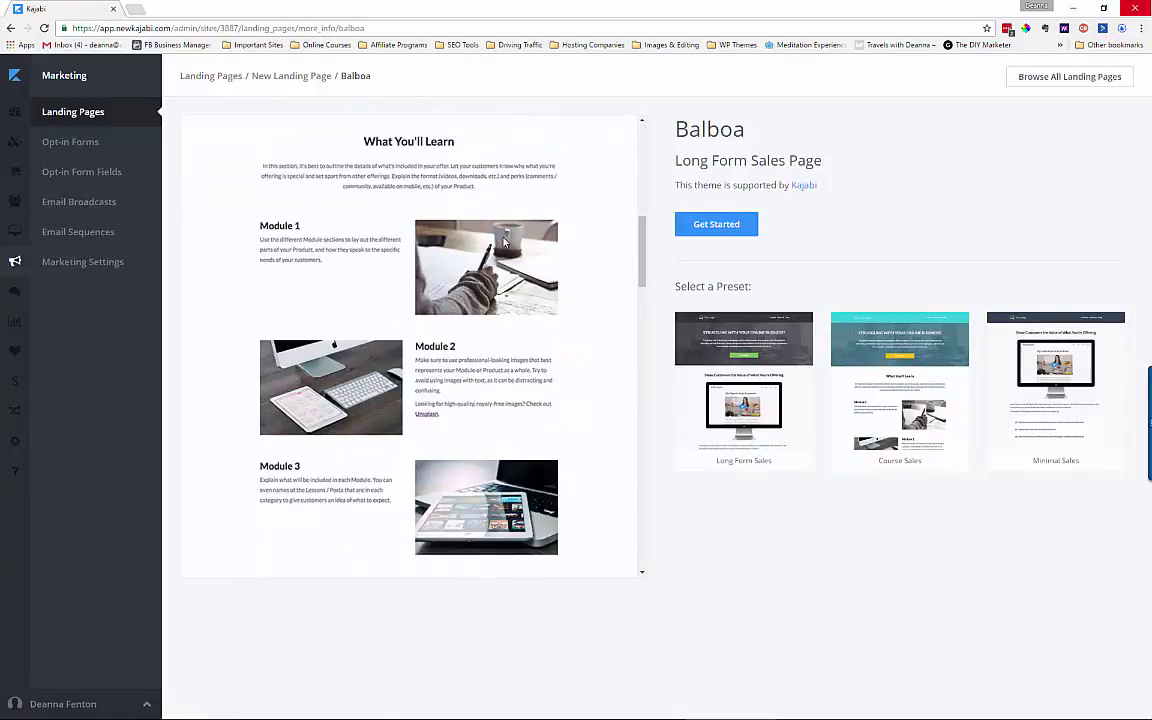
{"action": "scroll", "coordinate": [504, 242], "scroll_direction": "down", "scroll_amount": 2}
{"action": "scroll", "coordinate": [504, 242], "scroll_direction": "down", "scroll_amount": 1}
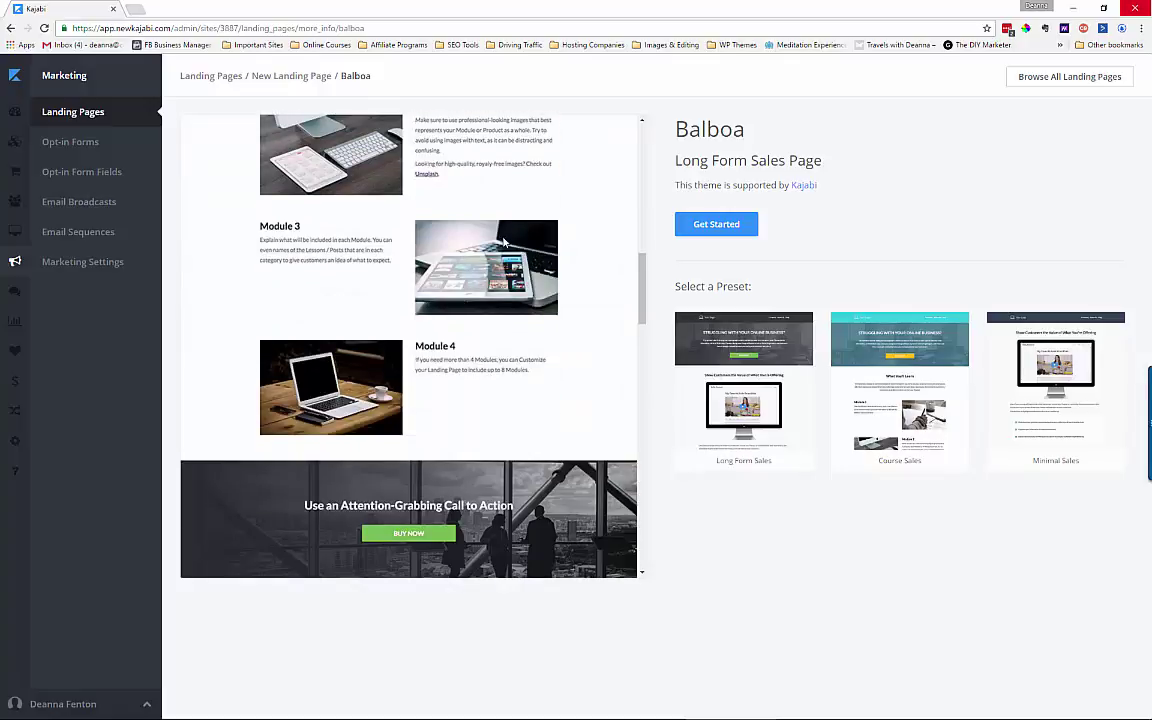
{"action": "scroll", "coordinate": [504, 242], "scroll_direction": "up", "scroll_amount": 10}
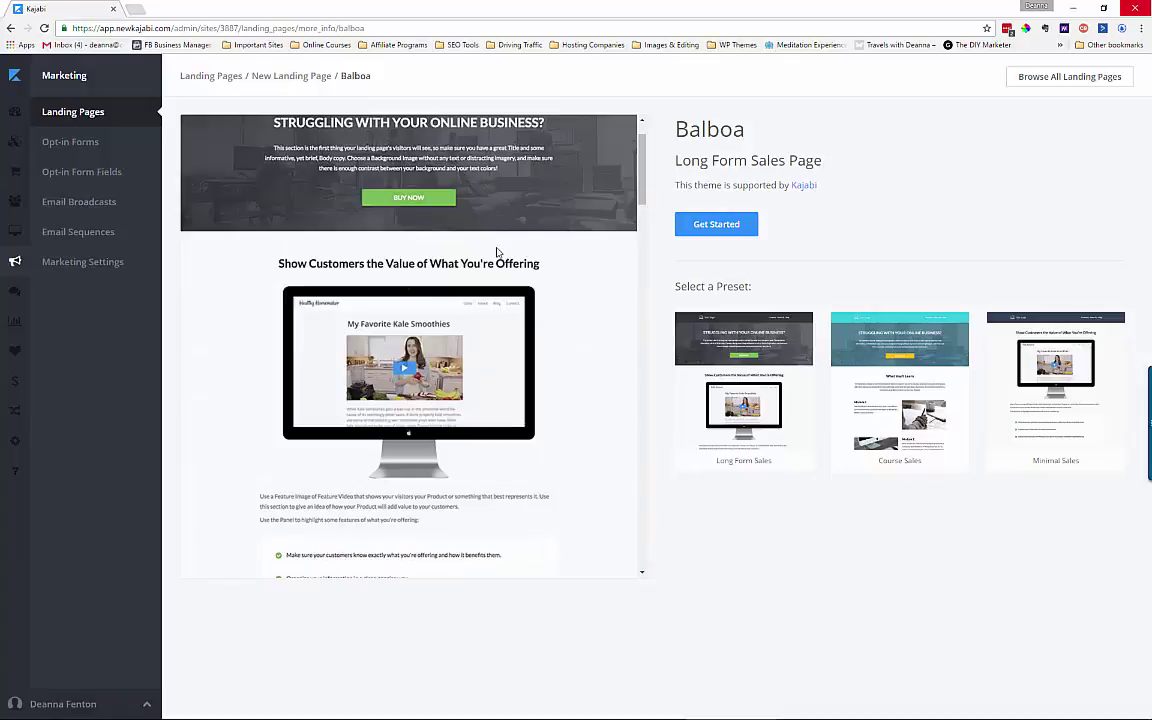
{"action": "scroll", "coordinate": [446, 222], "scroll_direction": "up", "scroll_amount": 1}
{"action": "scroll", "coordinate": [446, 222], "scroll_direction": "down", "scroll_amount": 4}
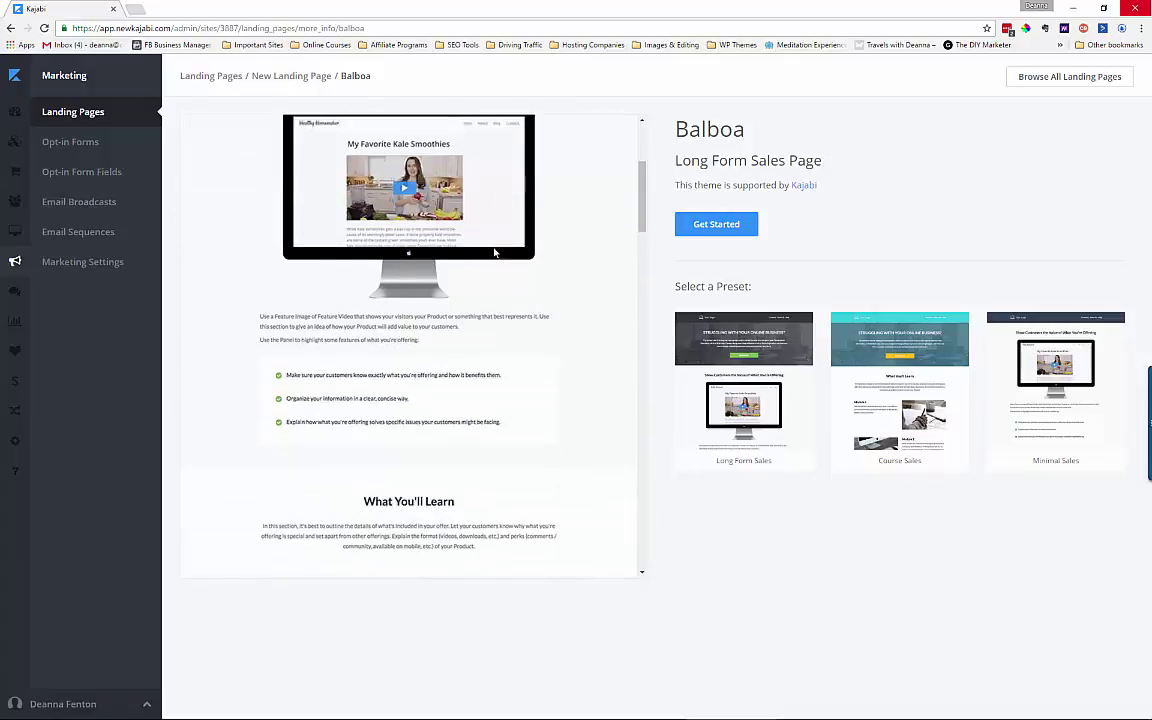
{"action": "scroll", "coordinate": [430, 224], "scroll_direction": "up", "scroll_amount": 2}
{"action": "scroll", "coordinate": [378, 323], "scroll_direction": "down", "scroll_amount": 5}
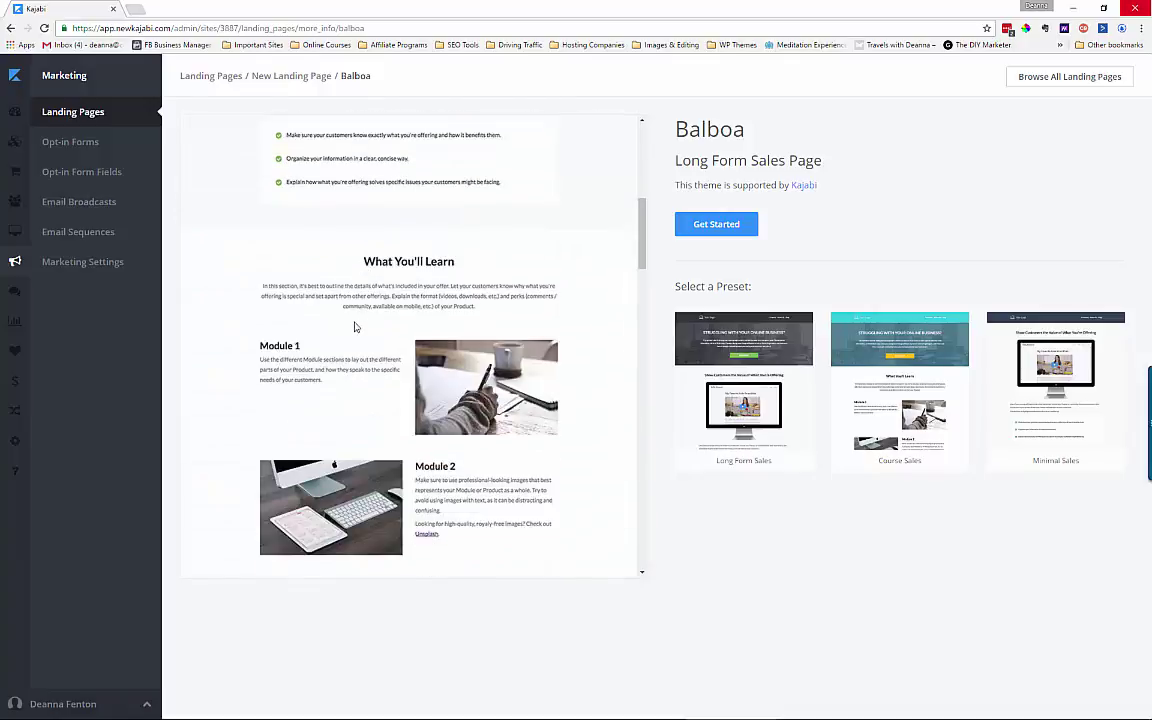
{"action": "scroll", "coordinate": [300, 300], "scroll_direction": "down", "scroll_amount": 1}
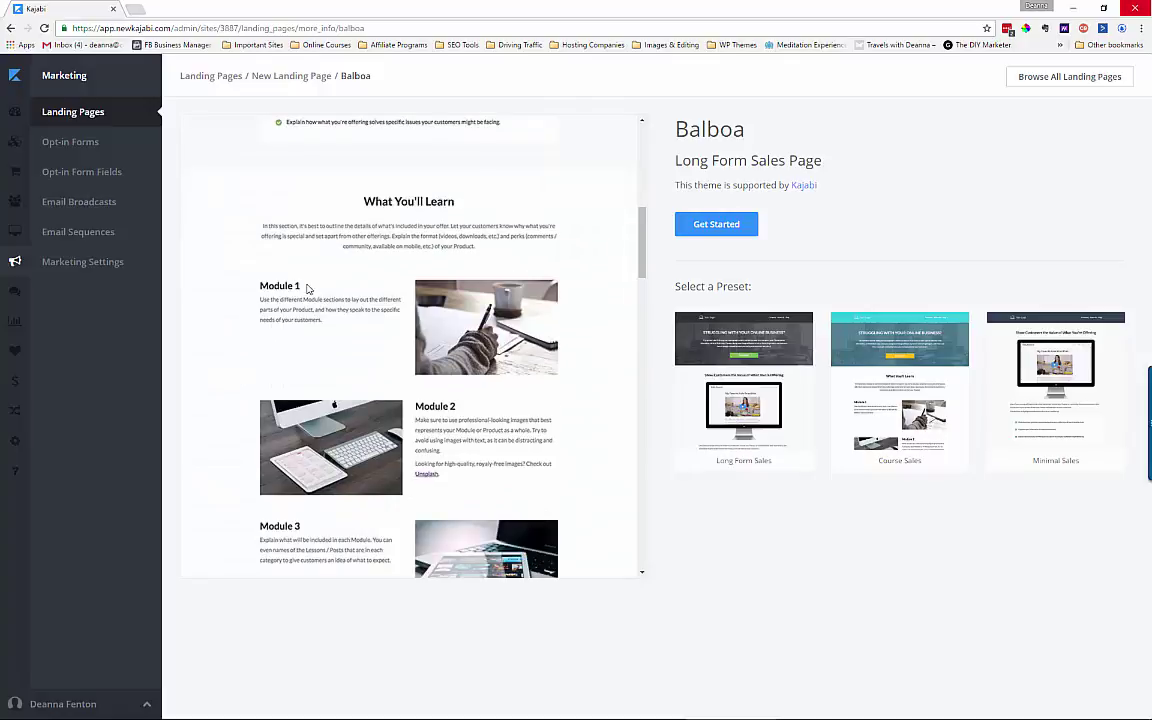
{"action": "scroll", "coordinate": [307, 344], "scroll_direction": "down", "scroll_amount": 5}
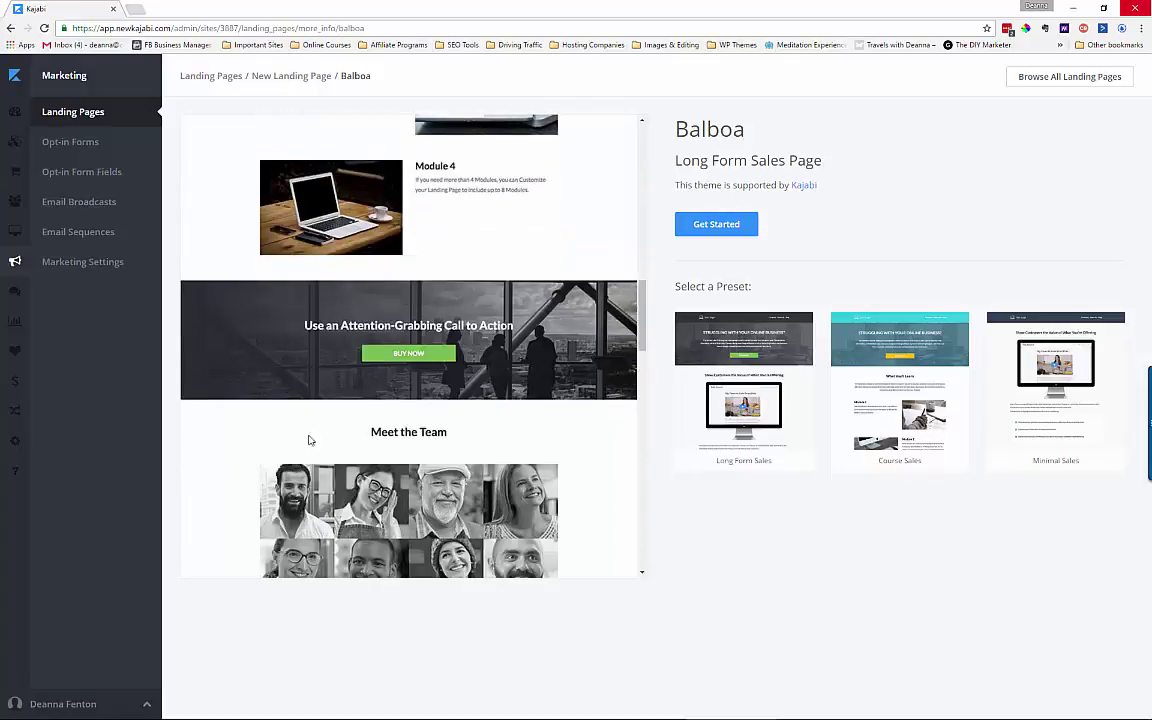
{"action": "scroll", "coordinate": [397, 358], "scroll_direction": "down", "scroll_amount": 6}
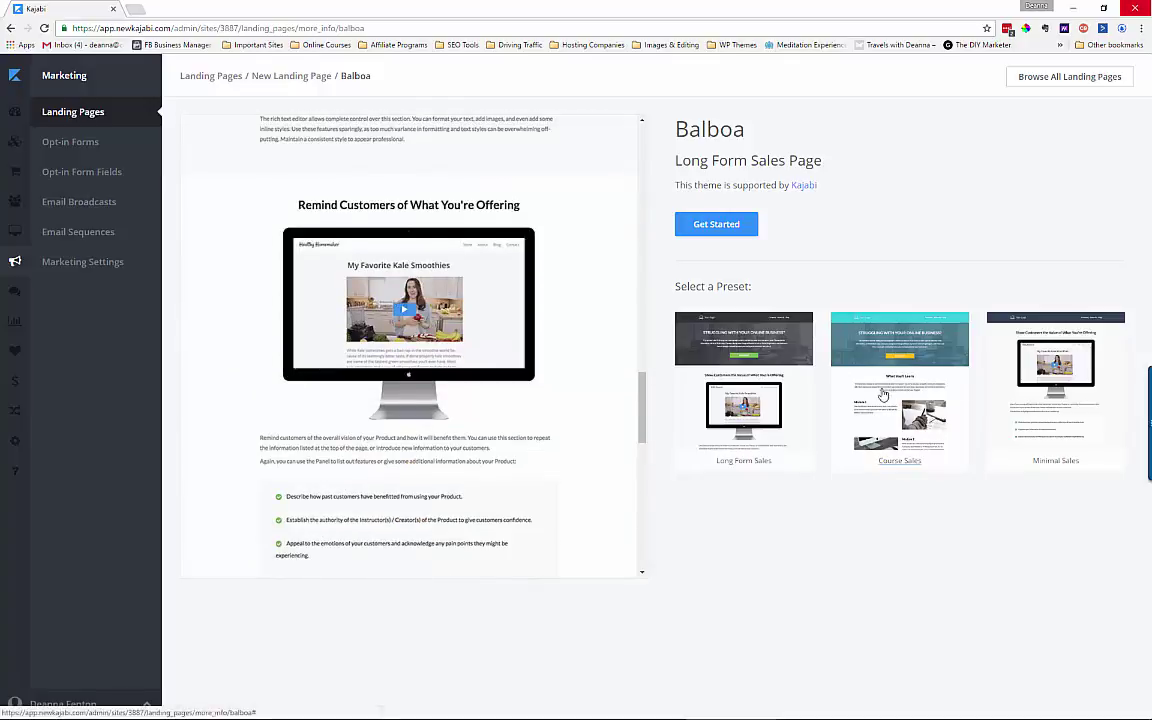
{"action": "scroll", "coordinate": [405, 275], "scroll_direction": "up", "scroll_amount": 20}
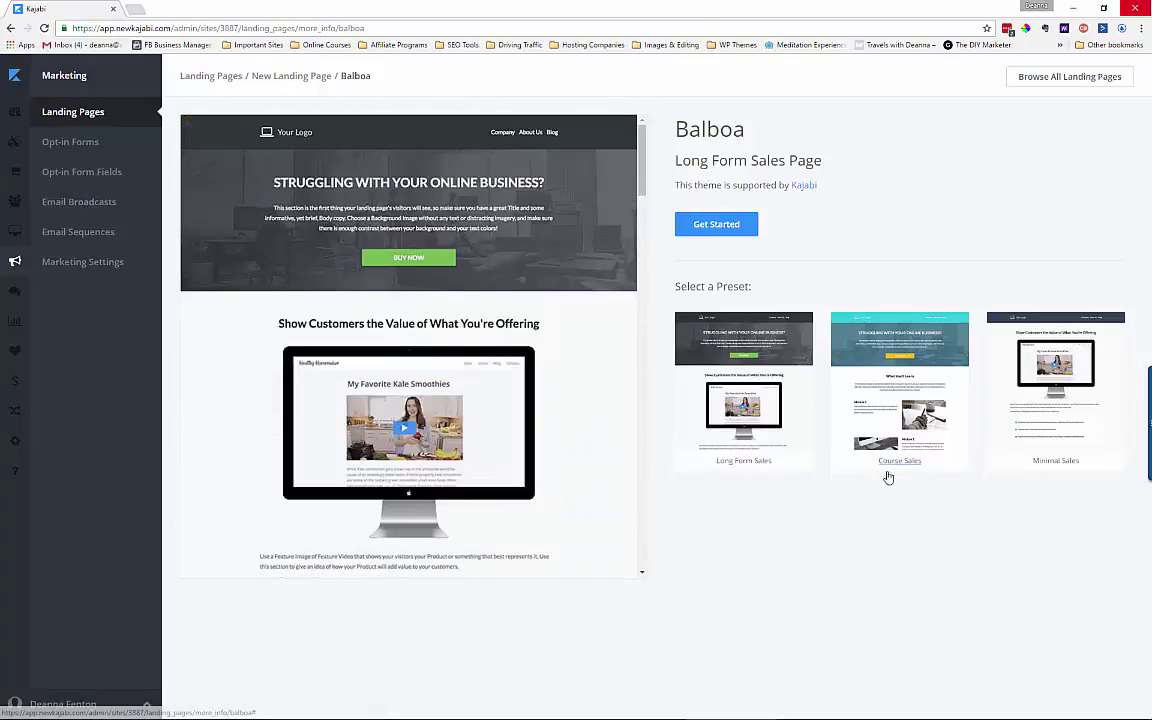
Preview Balboa's Course Sales preset and scroll through its sections.
{"action": "left_click", "coordinate": [893, 458]}
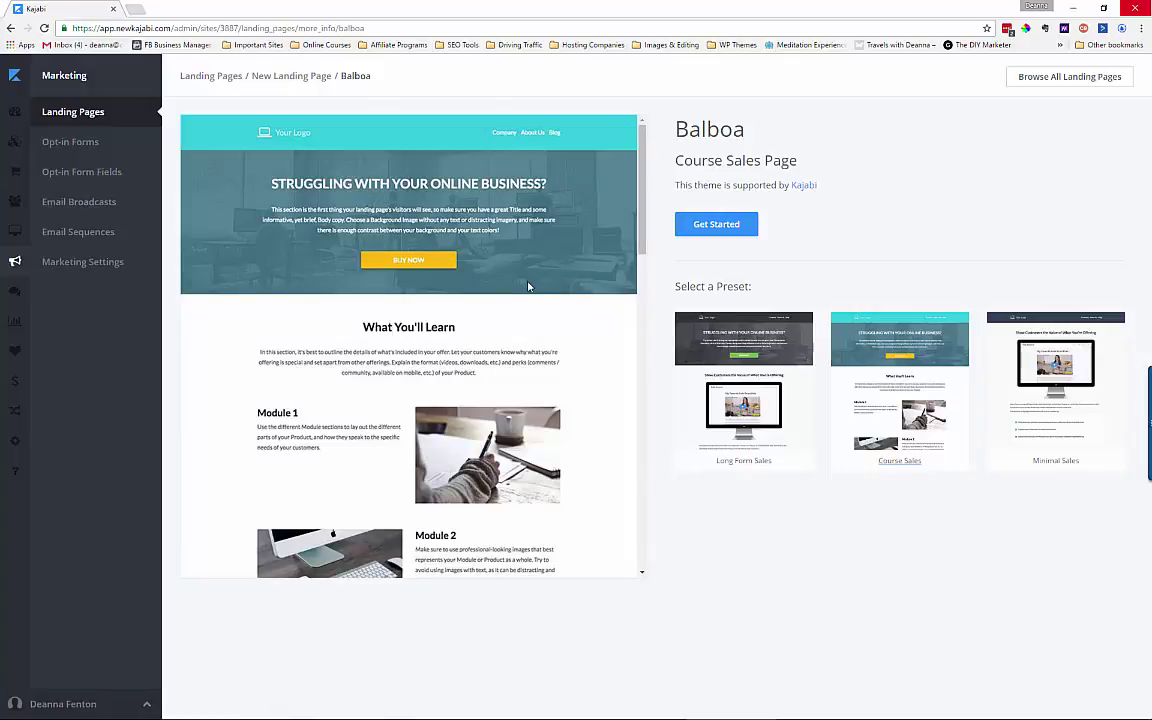
{"action": "scroll", "coordinate": [515, 287], "scroll_direction": "down", "scroll_amount": 1}
{"action": "scroll", "coordinate": [495, 288], "scroll_direction": "up", "scroll_amount": 1}
{"action": "scroll", "coordinate": [290, 403], "scroll_direction": "down", "scroll_amount": 3}
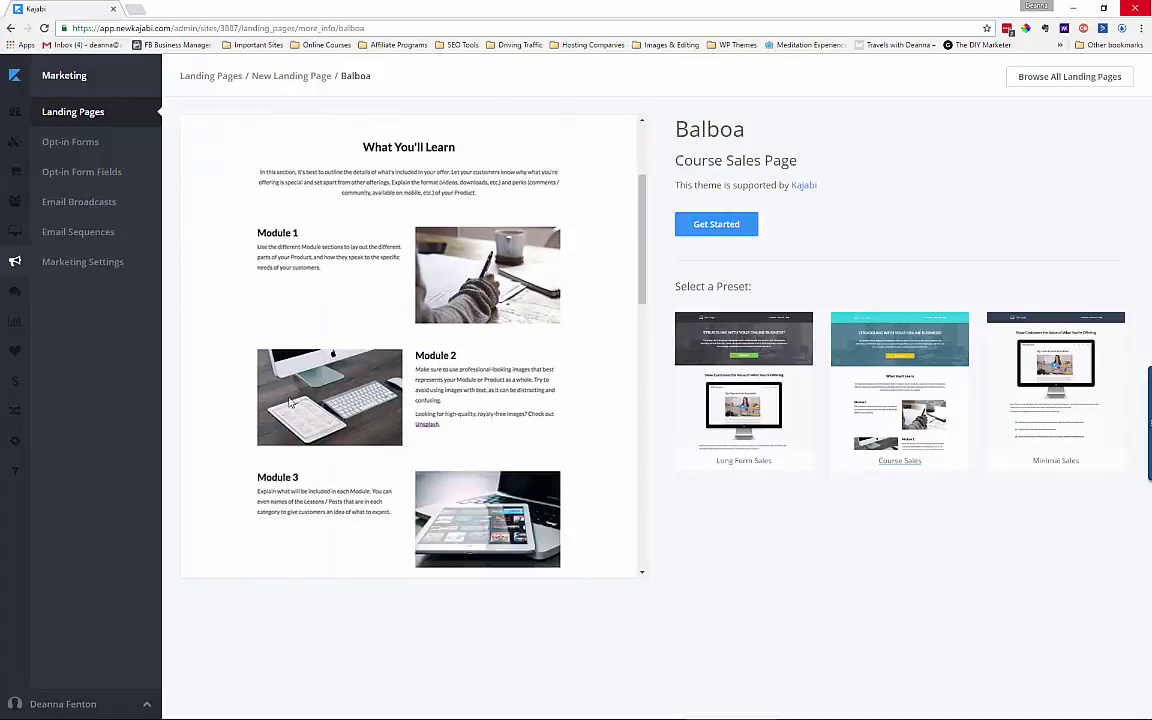
{"action": "scroll", "coordinate": [290, 403], "scroll_direction": "down", "scroll_amount": 7}
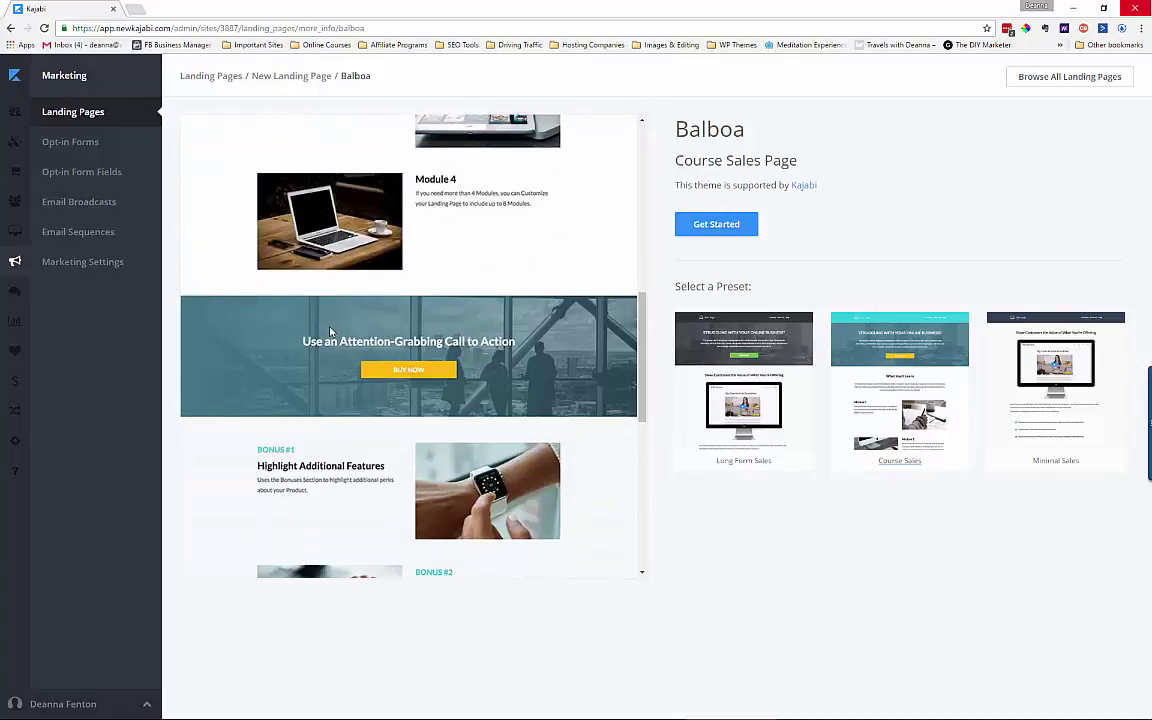
{"action": "scroll", "coordinate": [330, 331], "scroll_direction": "down", "scroll_amount": 3}
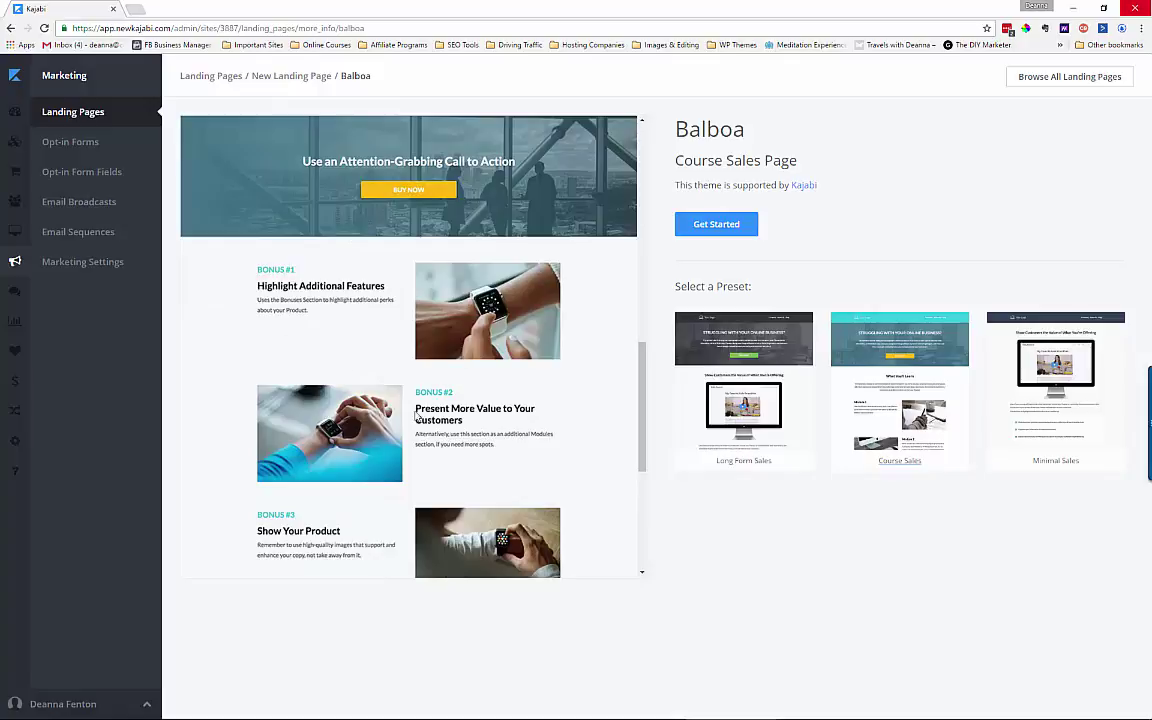
{"action": "scroll", "coordinate": [384, 450], "scroll_direction": "down", "scroll_amount": 5}
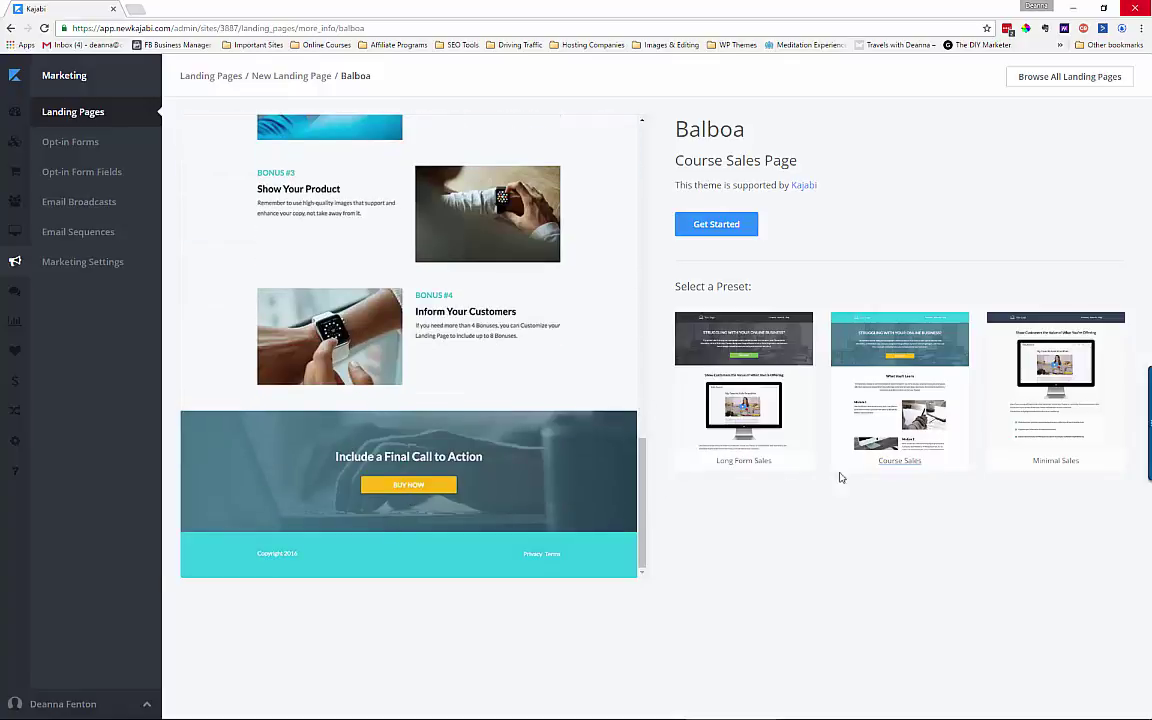
Preview the Minimal Sales preset, then switch back to Long Form Sales.
{"action": "left_click", "coordinate": [1055, 463]}
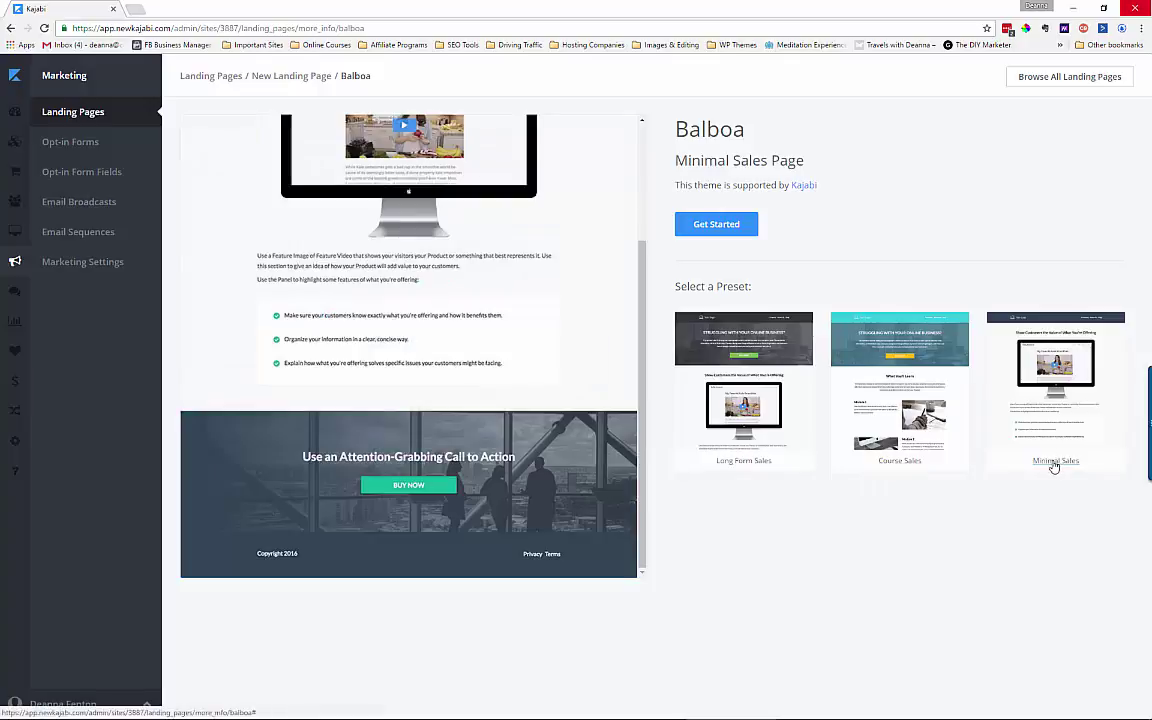
{"action": "scroll", "coordinate": [420, 260], "scroll_direction": "up", "scroll_amount": 3}
{"action": "scroll", "coordinate": [423, 228], "scroll_direction": "down", "scroll_amount": 3}
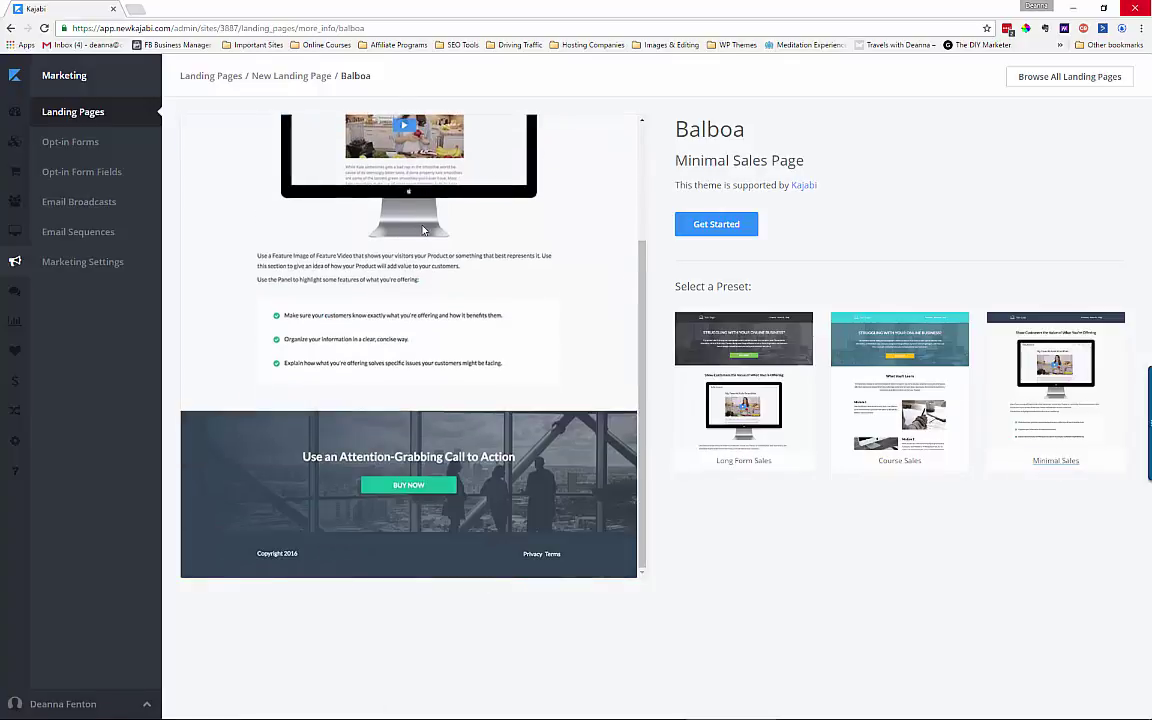
{"action": "left_click", "coordinate": [735, 408]}
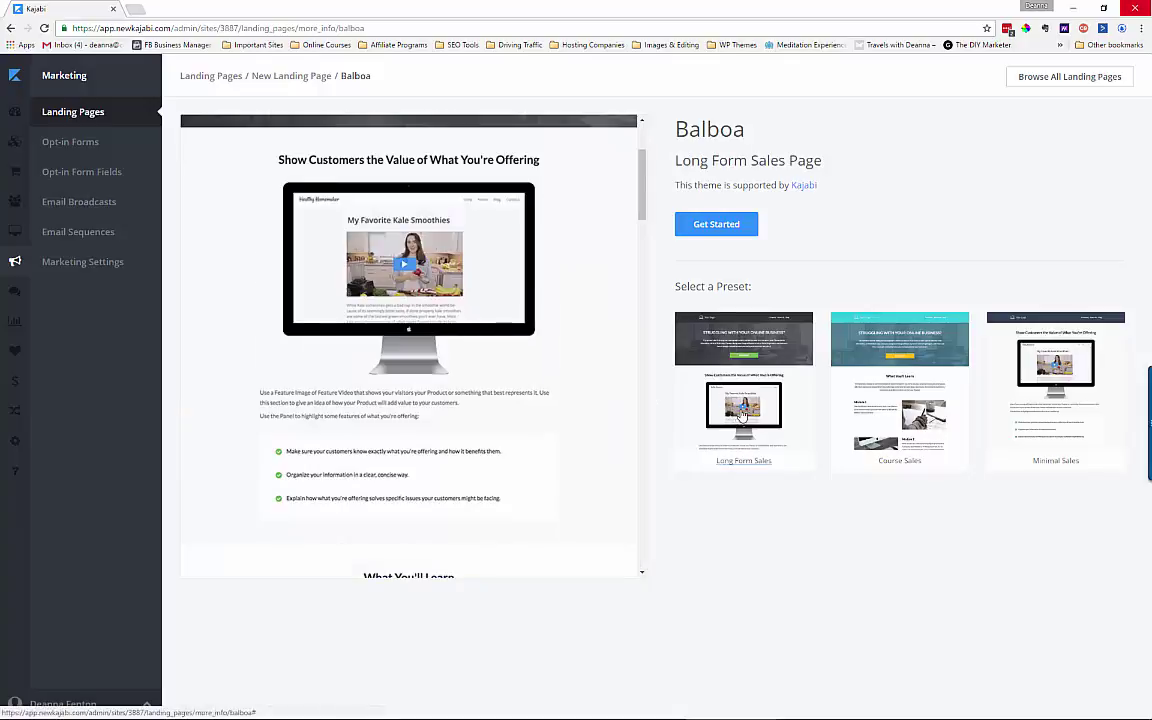
Create a Balboa landing page titled 'Test page' and save it.
{"action": "left_click", "coordinate": [706, 227]}
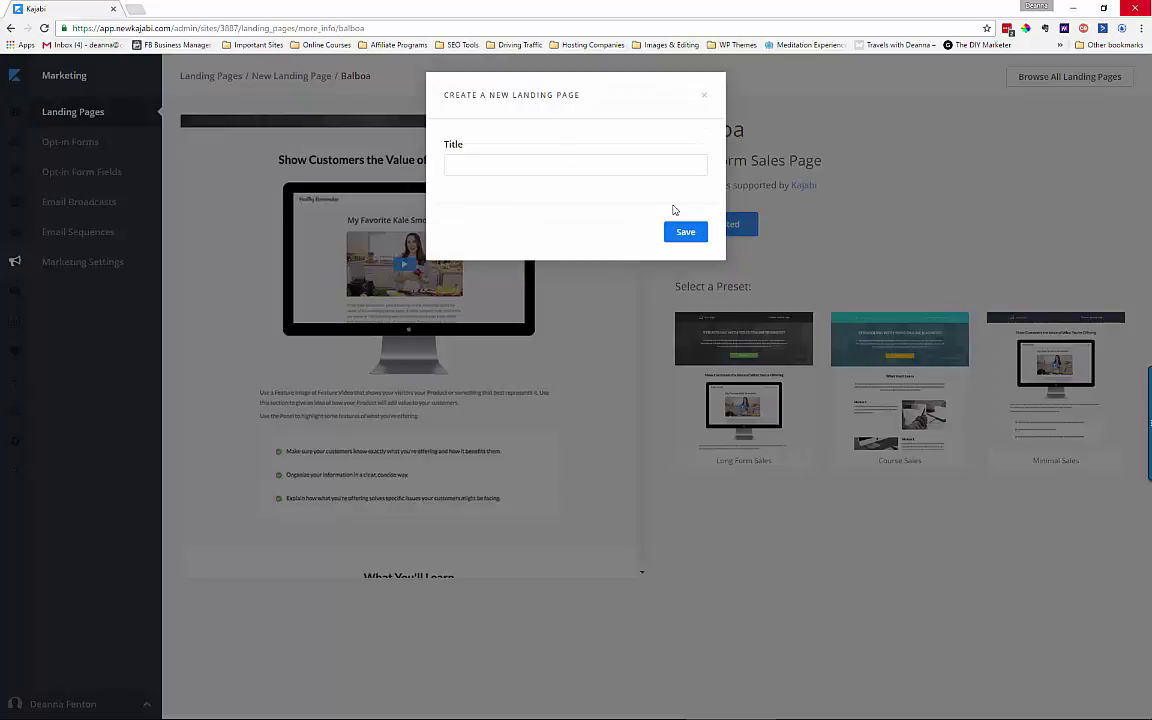
{"action": "left_click", "coordinate": [456, 162]}
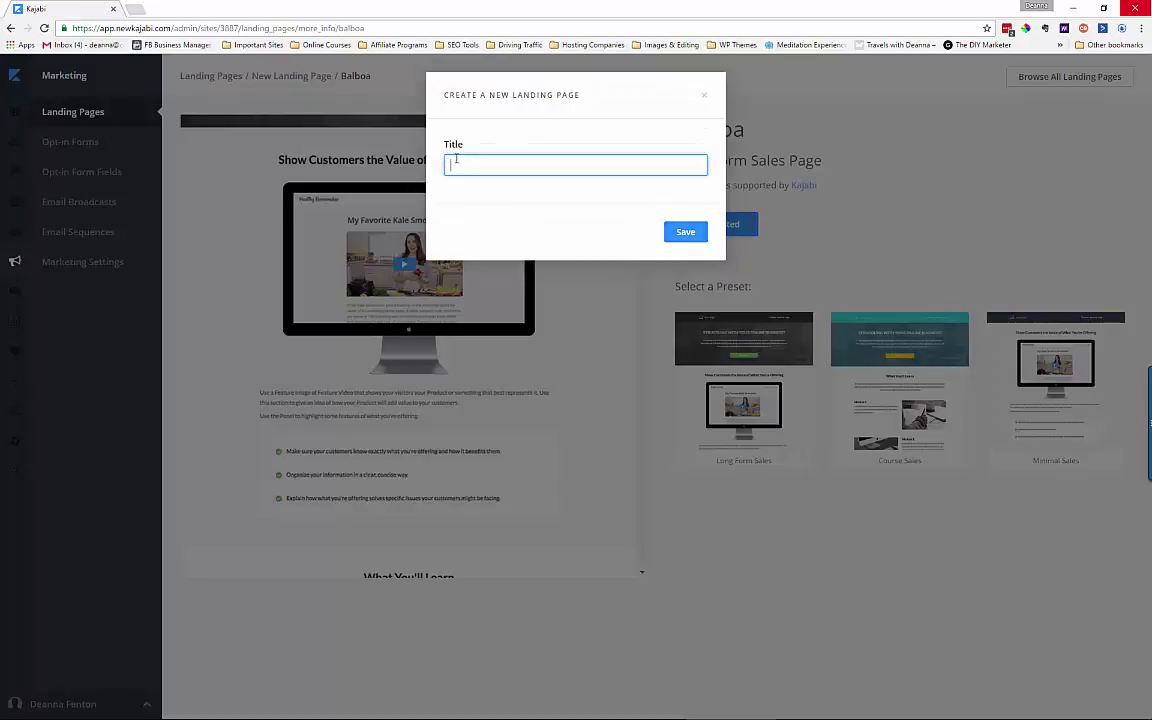
{"action": "type", "text": "Tst"}
{"action": "key", "text": "BackSpace"}
{"action": "key", "text": "BackSpace"}
{"action": "left_click", "coordinate": [683, 232]}
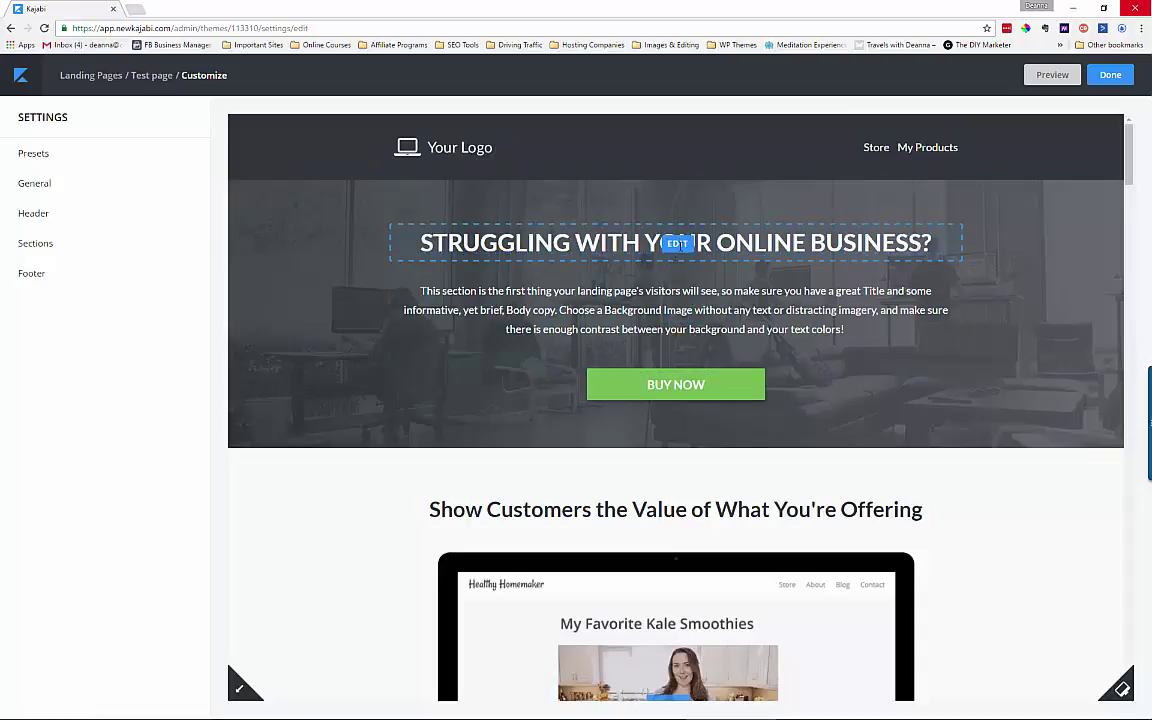
Open the hero headline's settings and view the Title Color palette without changing it.
{"action": "left_click", "coordinate": [678, 243]}
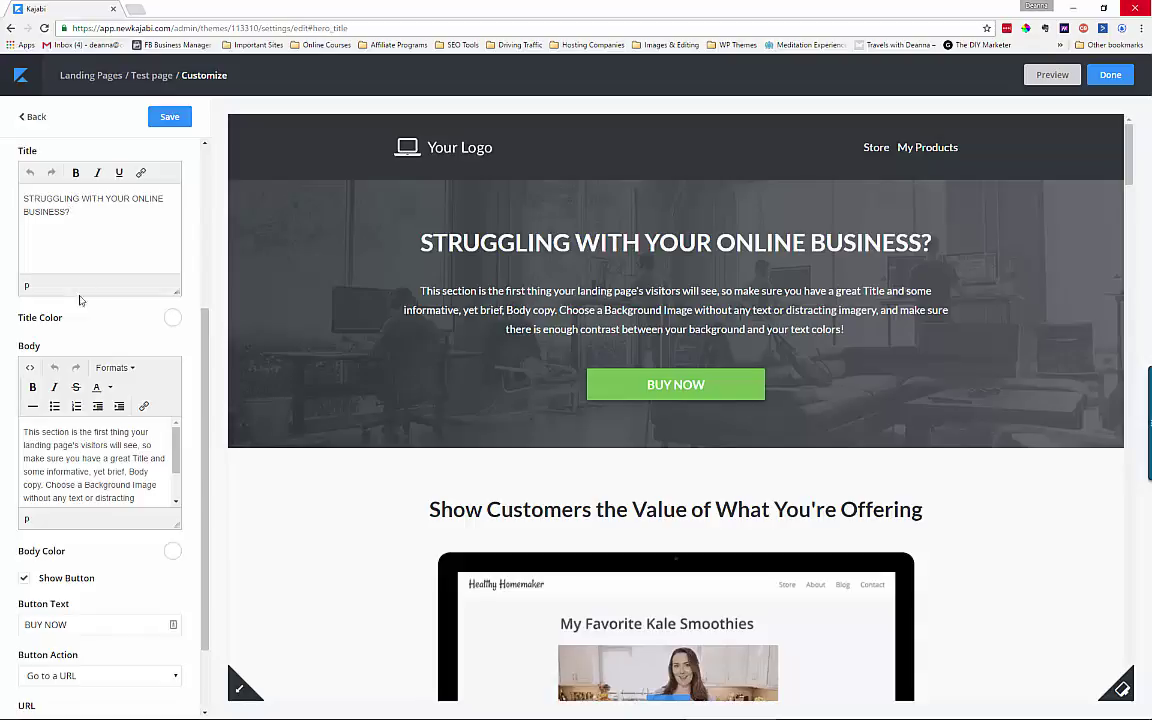
{"action": "left_click", "coordinate": [174, 320]}
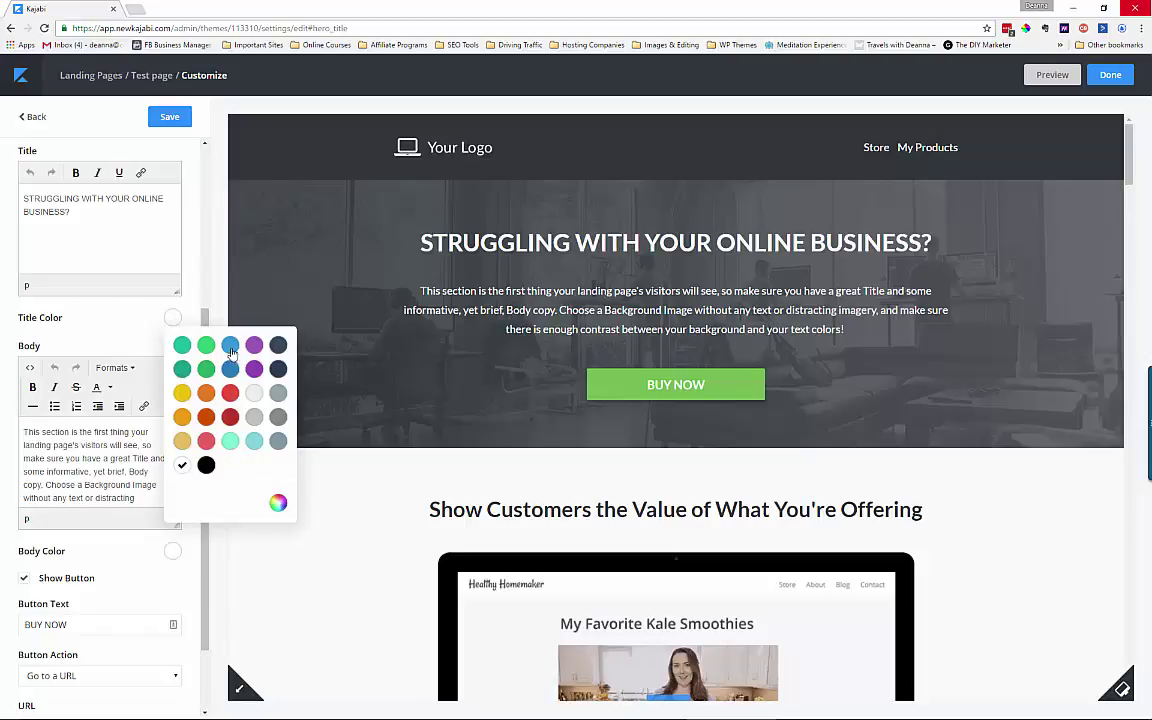
{"action": "left_click", "coordinate": [84, 333]}
Toggle the header's Show Logo option and save the header settings.
{"action": "mouse_move", "coordinate": [441, 155]}
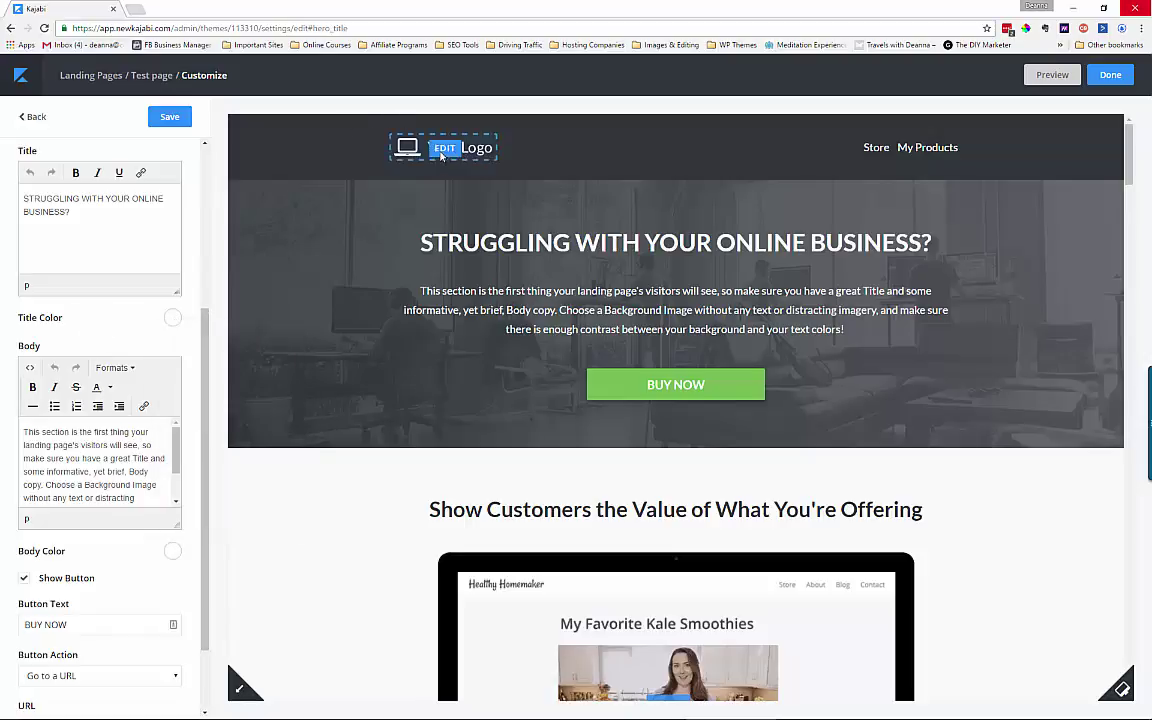
{"action": "left_click", "coordinate": [445, 149]}
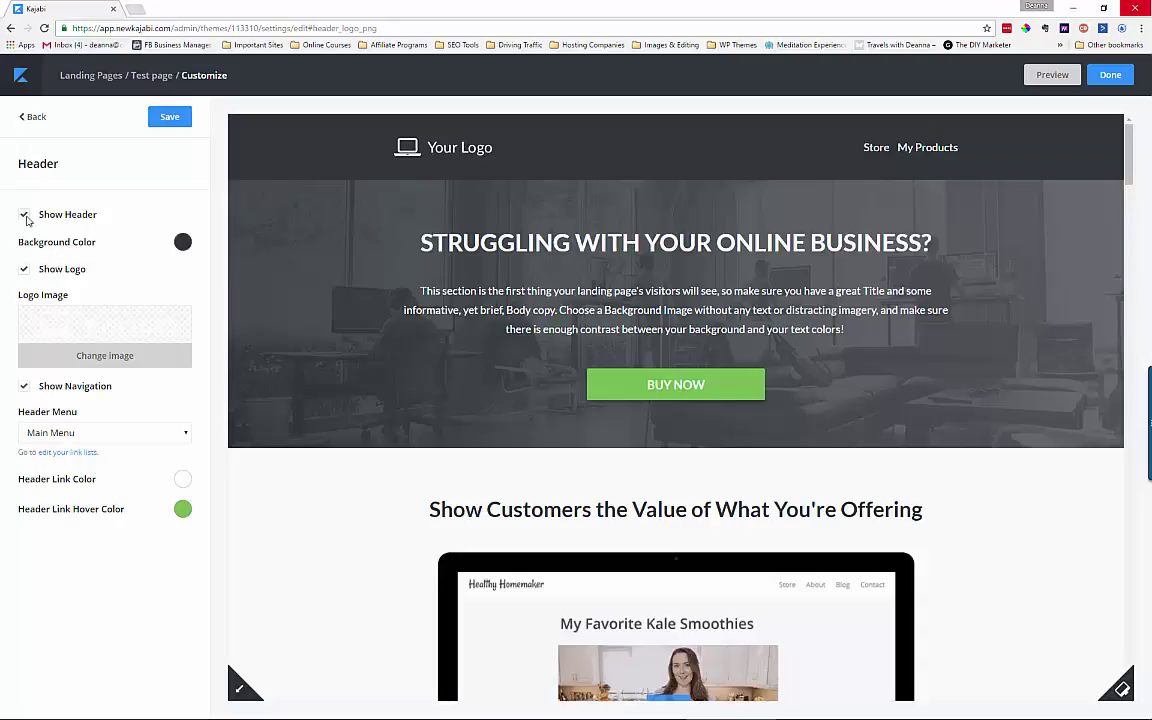
{"action": "left_click", "coordinate": [24, 274]}
{"action": "left_click", "coordinate": [160, 122]}
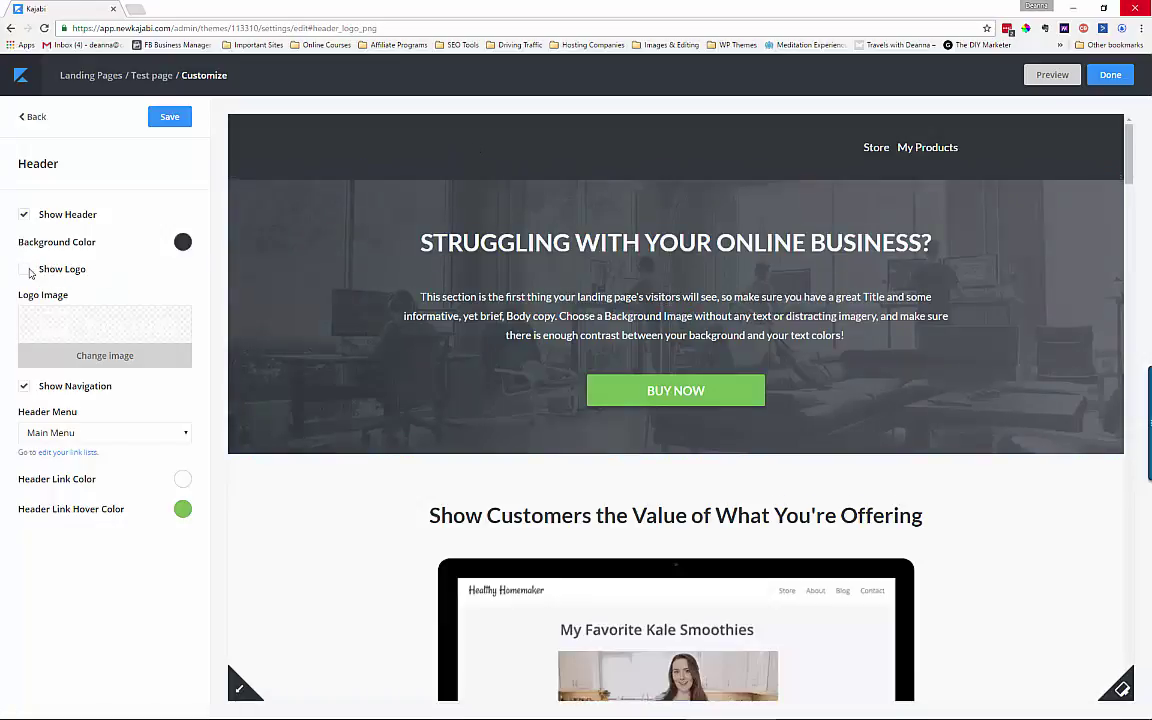
{"action": "left_click", "coordinate": [168, 118]}
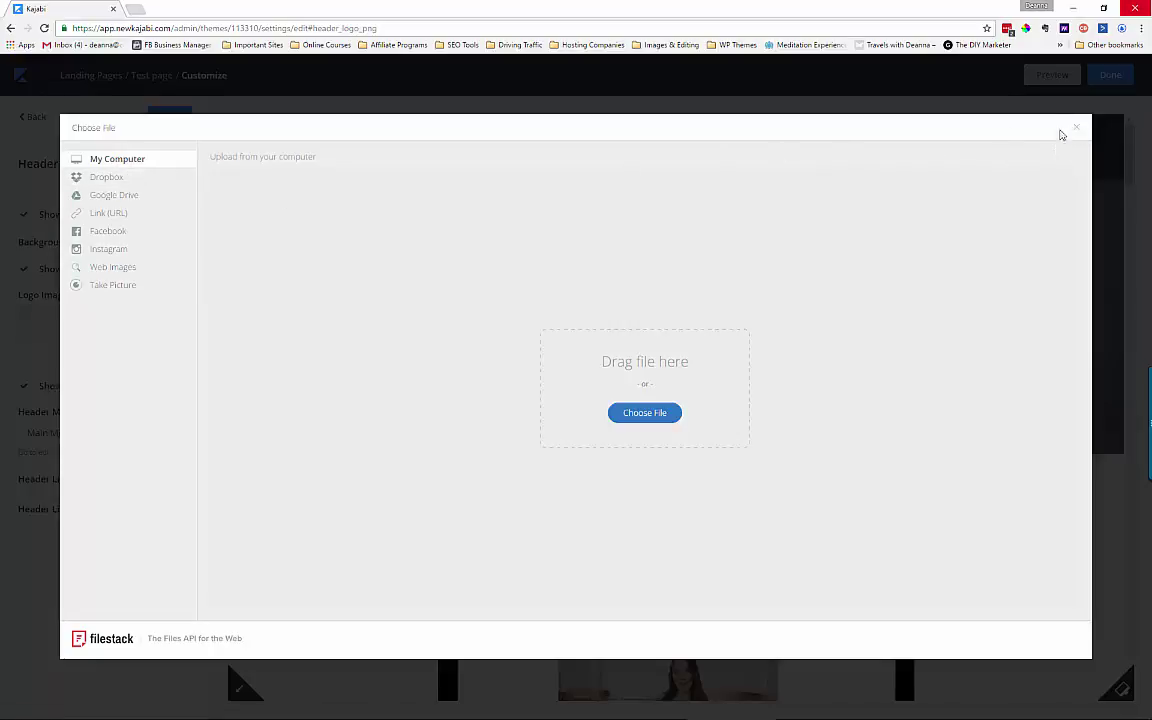
Turn off the header's navigation links so only the logo remains, and save.
{"action": "key", "text": "Escape"}
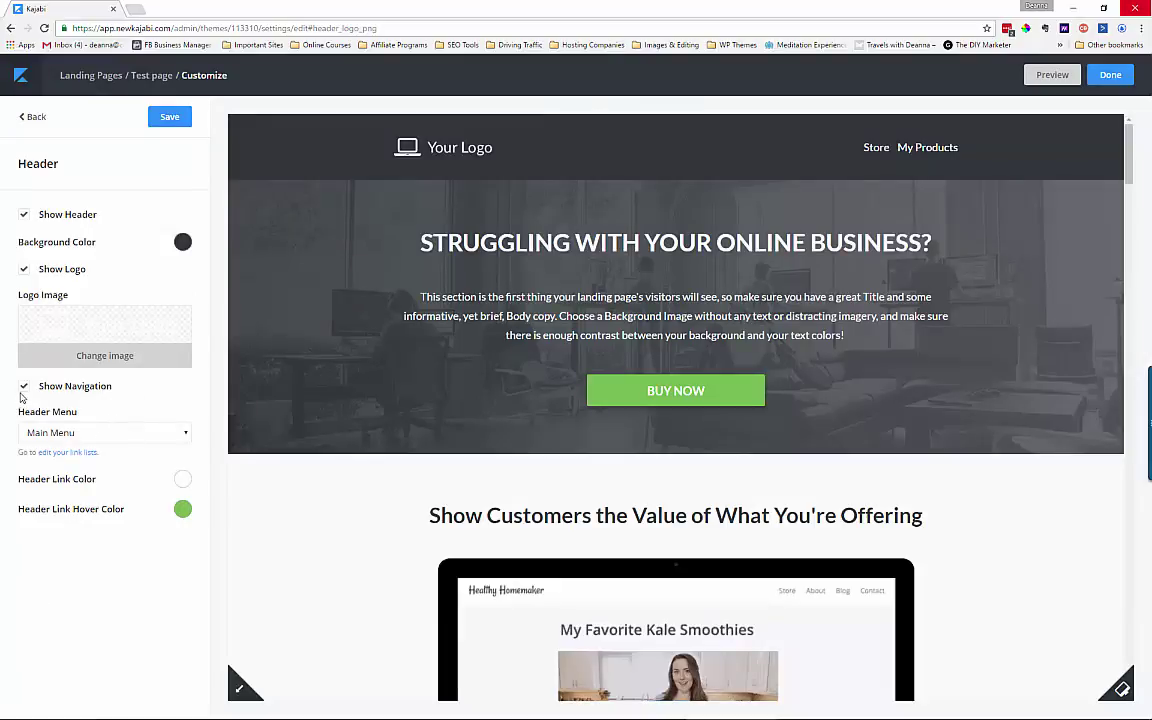
{"action": "mouse_move", "coordinate": [940, 149]}
{"action": "left_click", "coordinate": [170, 117]}
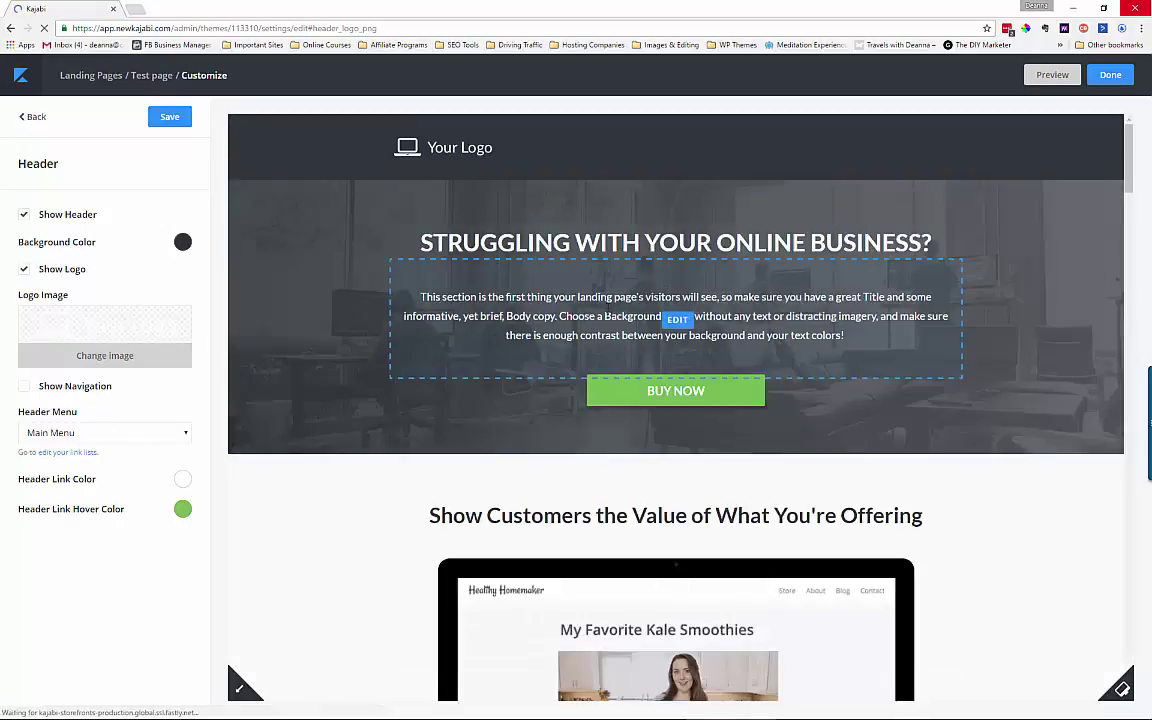
Change the hero button text from BUY NOW to 'Get Yours Now!' and save.
{"action": "left_click", "coordinate": [677, 319]}
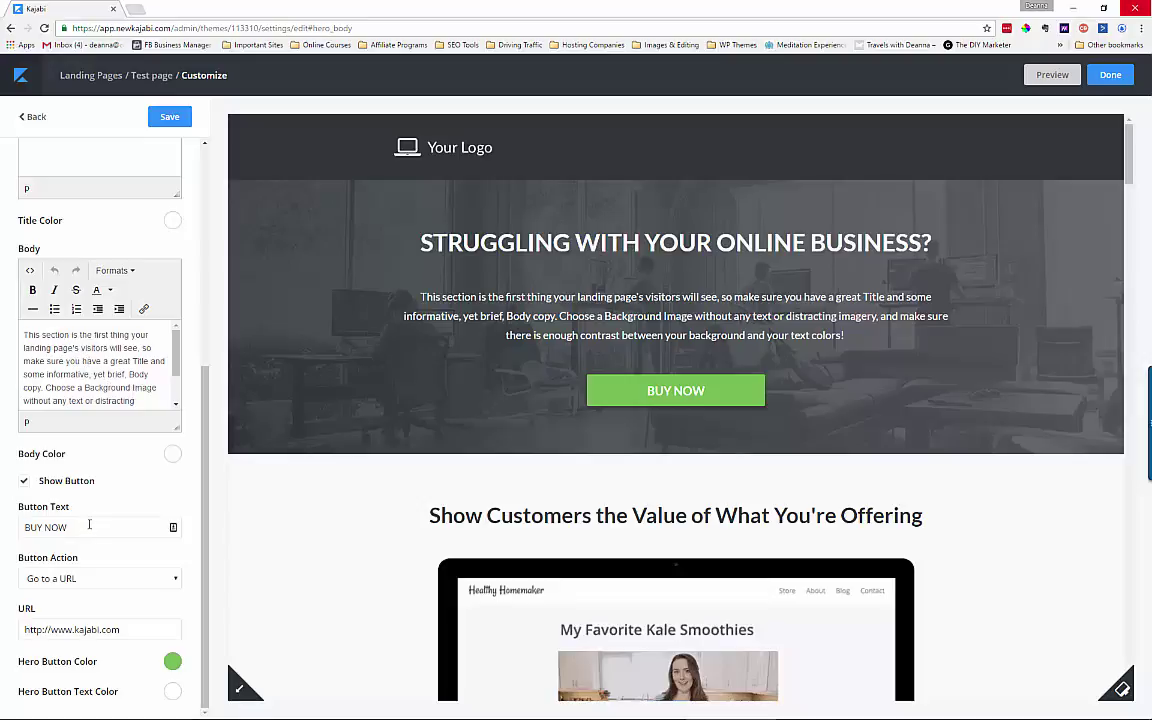
{"action": "left_click_drag", "start_coordinate": [89, 524], "coordinate": [4, 535]}
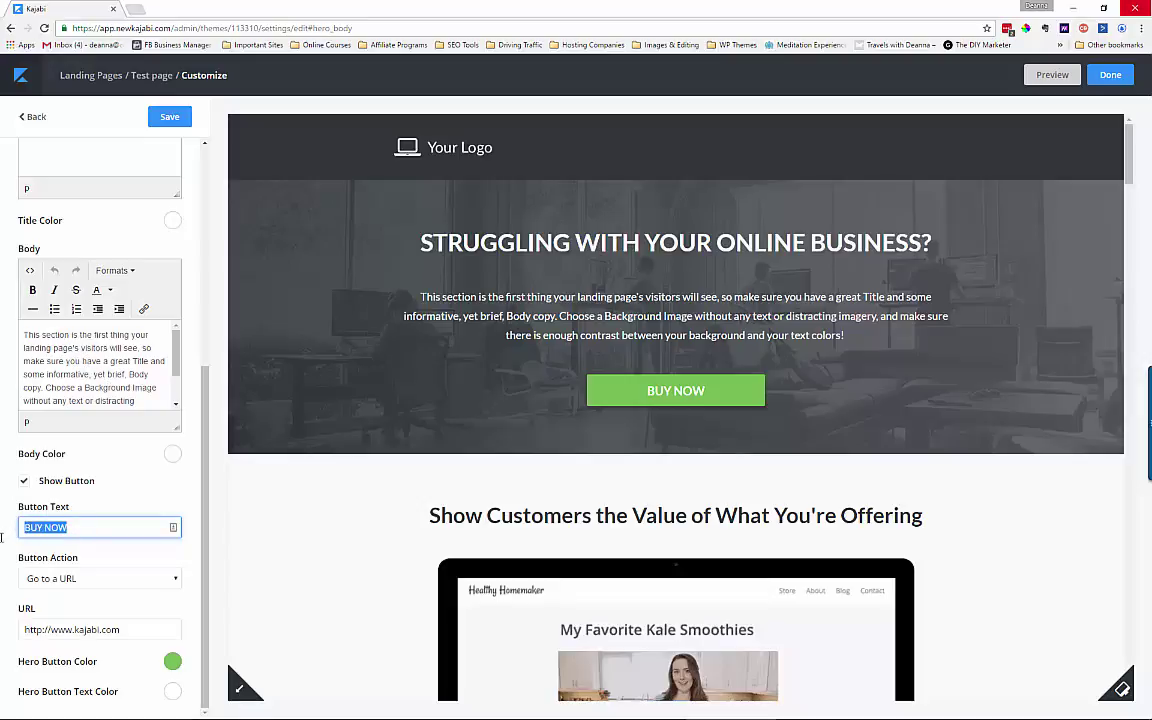
{"action": "type", "text": "Get Your Now!"}
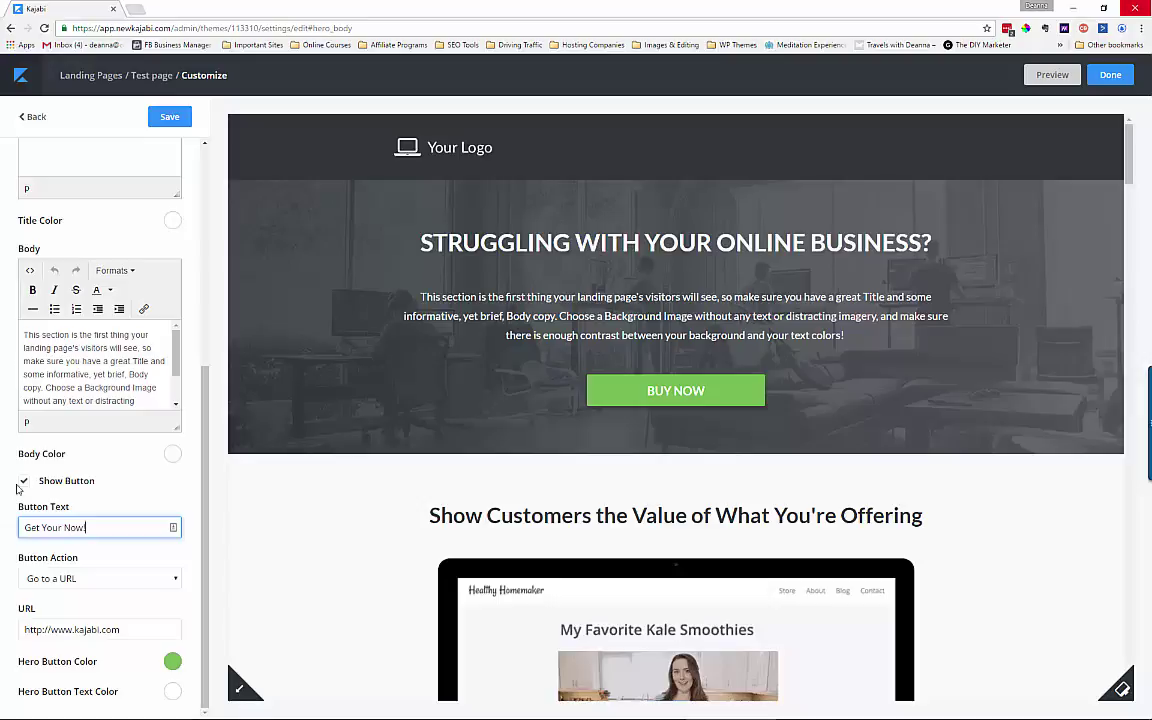
{"action": "left_click", "coordinate": [176, 118]}
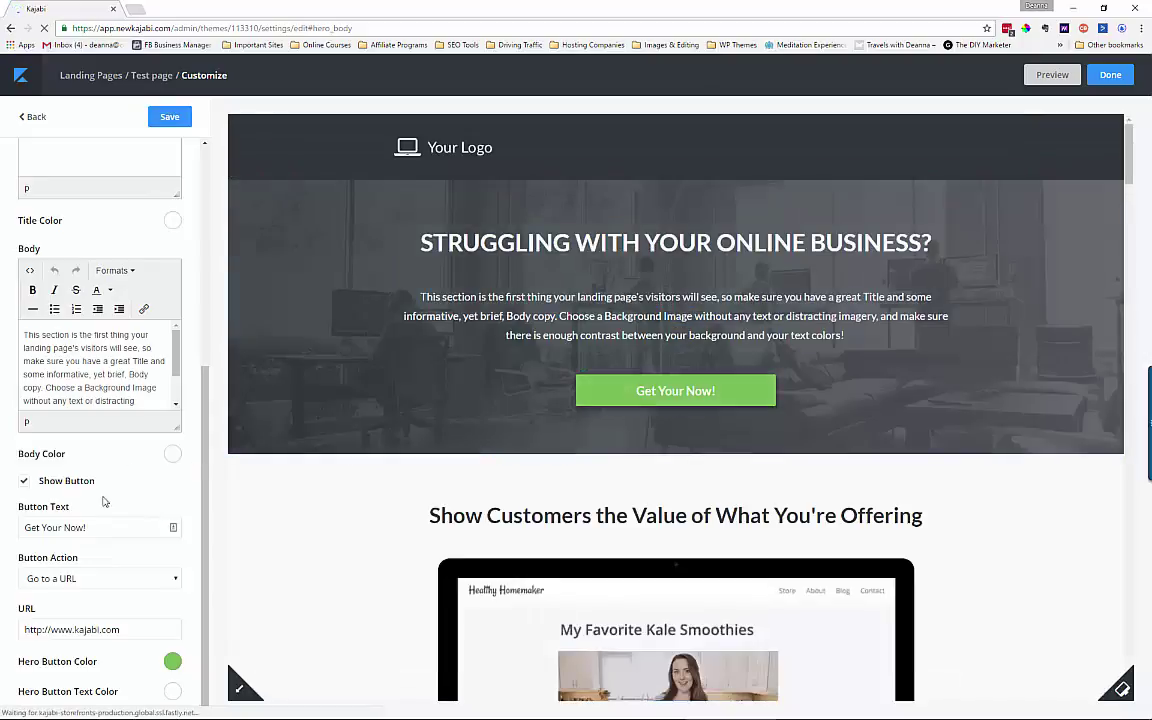
{"action": "left_click", "coordinate": [62, 527]}
{"action": "type", "text": "s"}
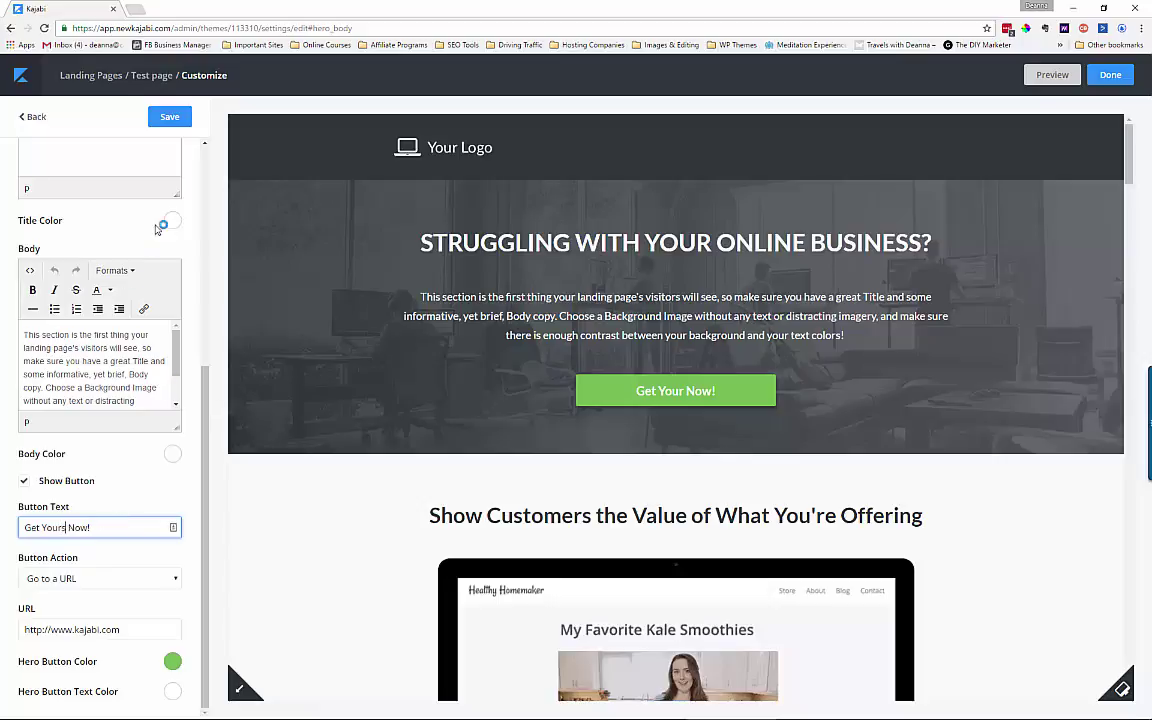
{"action": "left_click", "coordinate": [168, 116]}
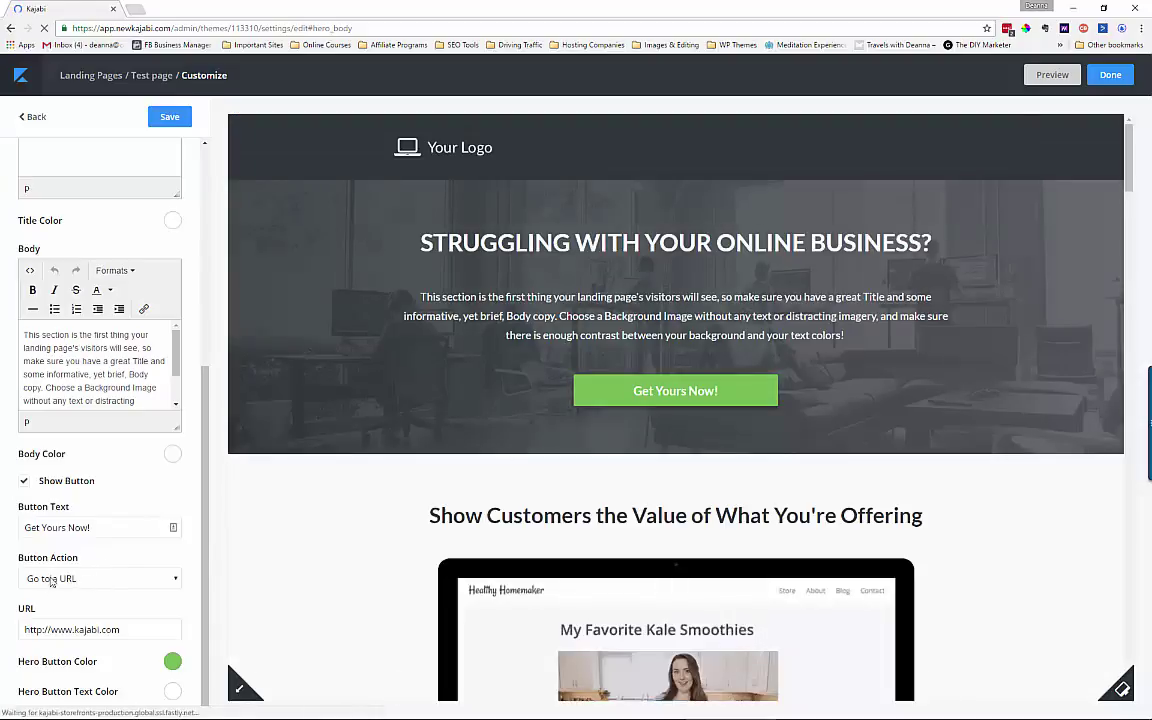
{"action": "left_click", "coordinate": [106, 584]}
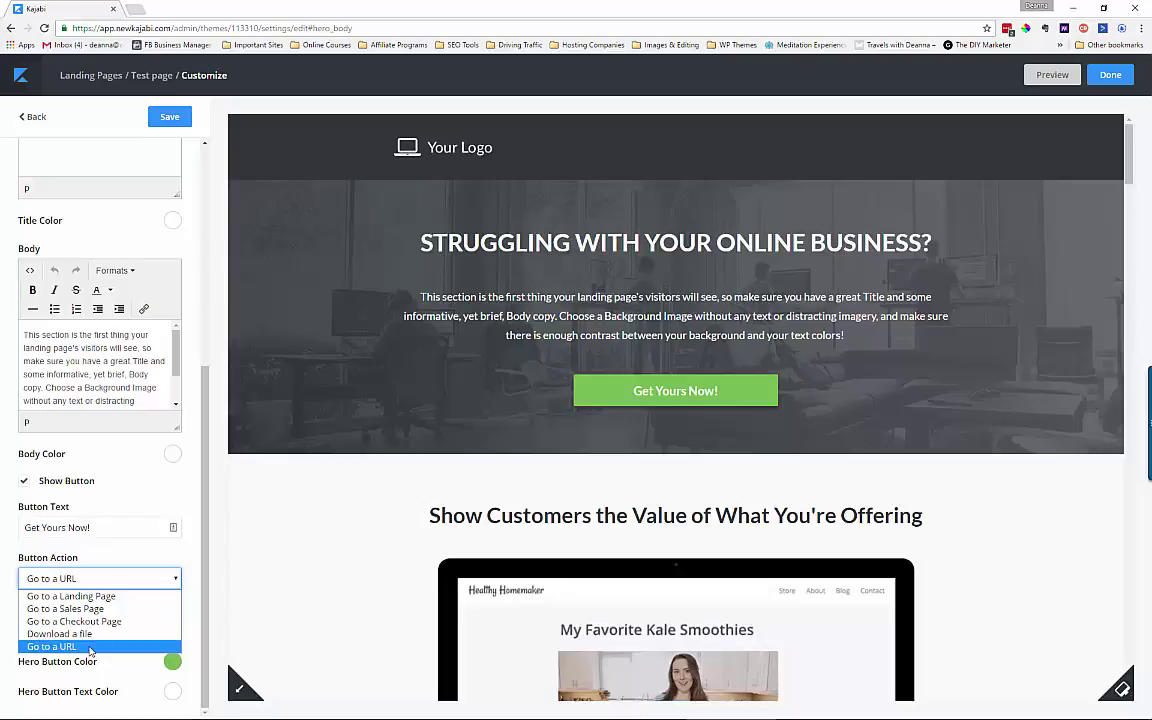
{"action": "left_click", "coordinate": [90, 646]}
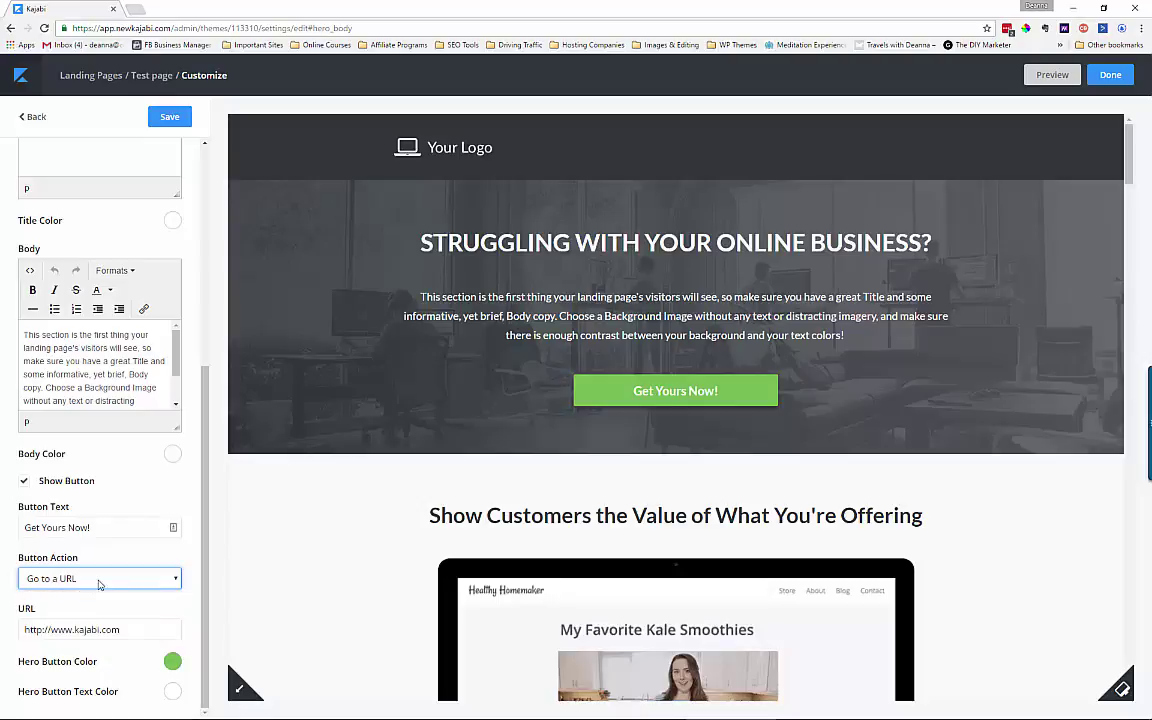
{"action": "left_click", "coordinate": [128, 630]}
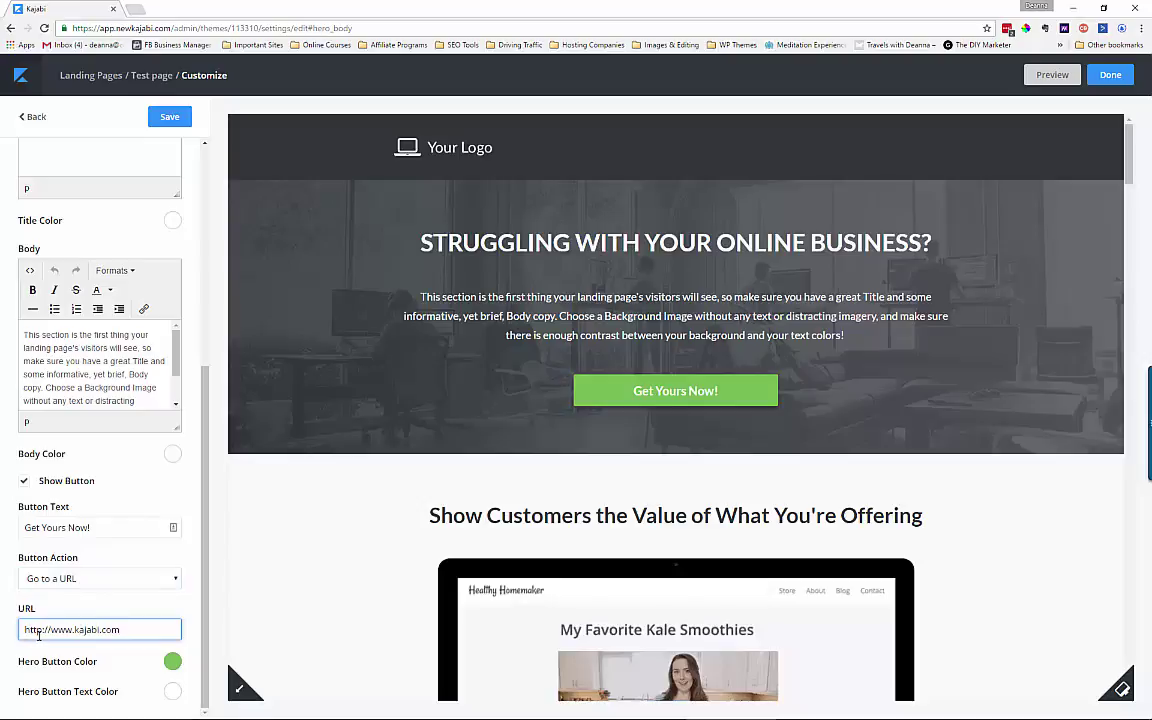
{"action": "left_click", "coordinate": [172, 661]}
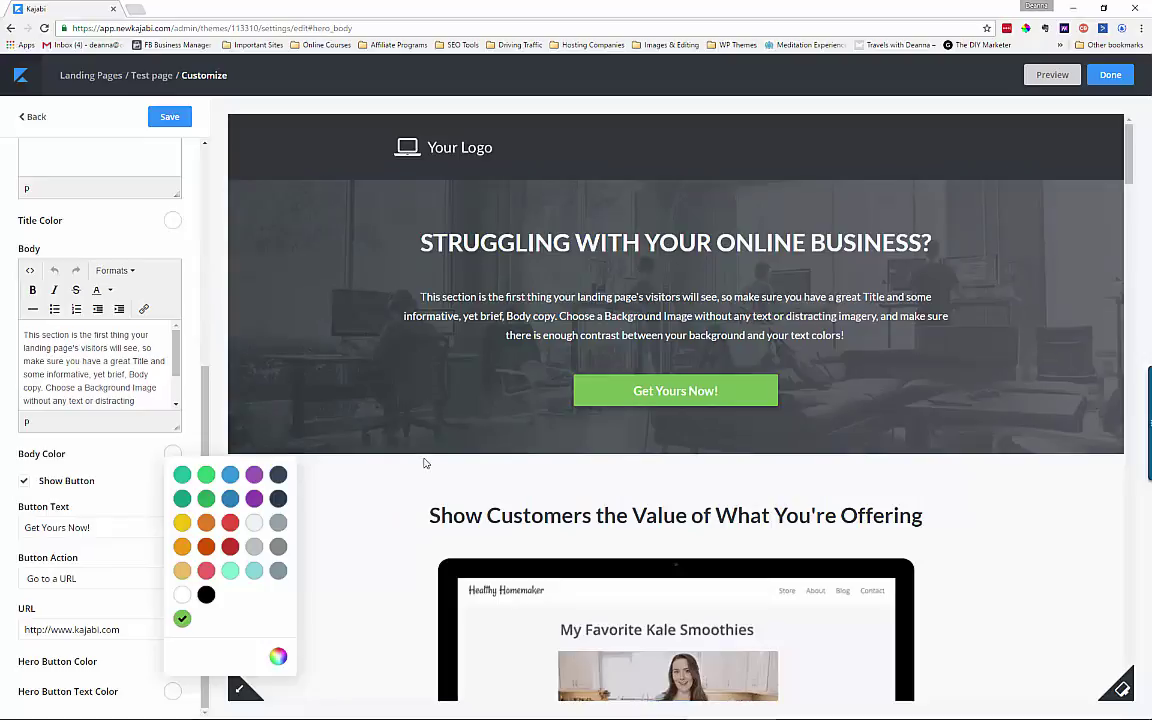
{"action": "scroll", "coordinate": [951, 393], "scroll_direction": "down", "scroll_amount": 2}
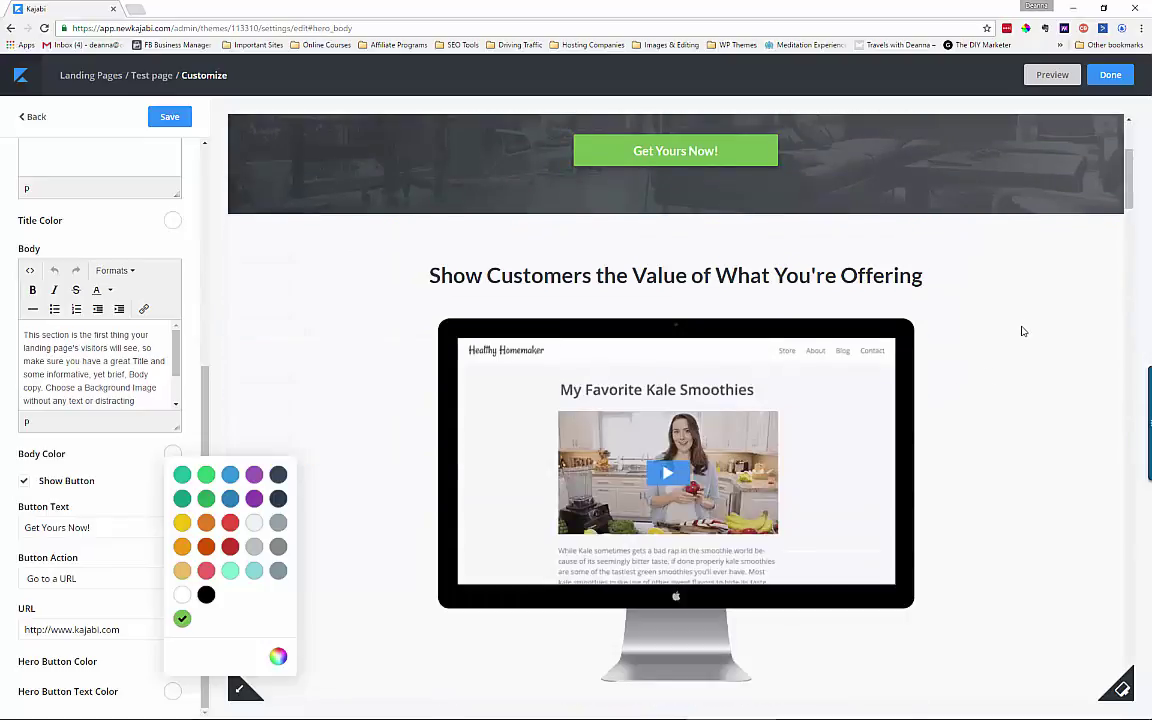
{"action": "scroll", "coordinate": [1022, 331], "scroll_direction": "down", "scroll_amount": 1}
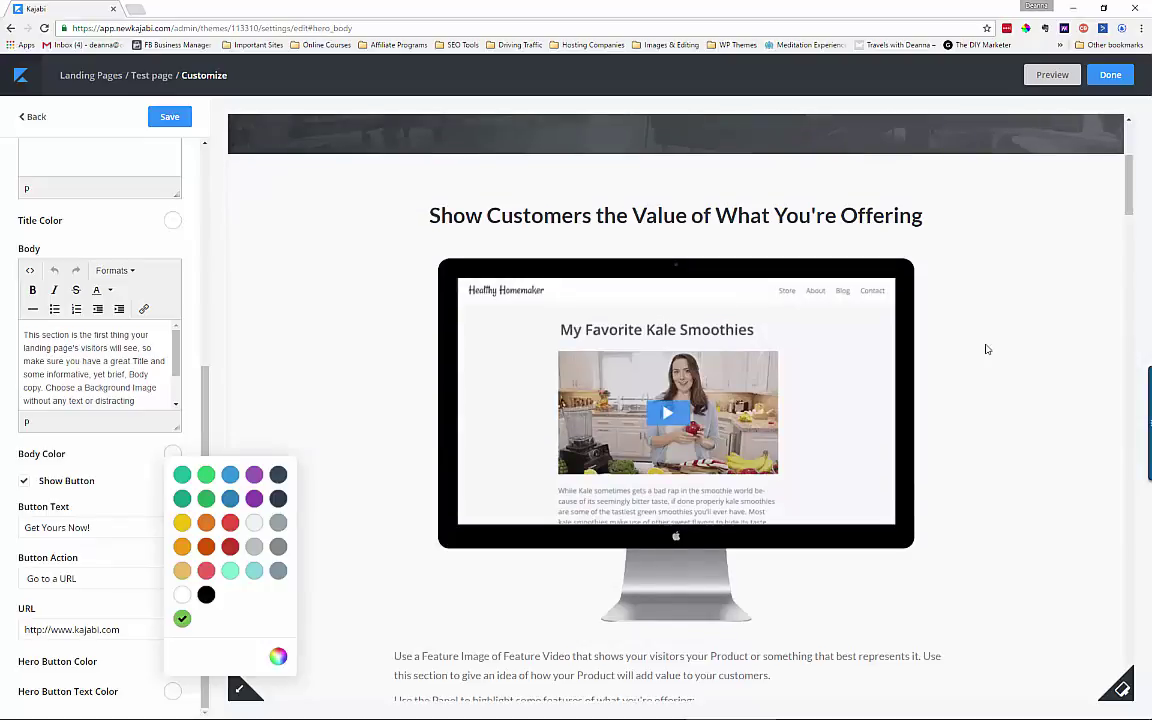
Open the feature image settings and cancel replacing the image without choosing a file.
{"action": "left_click", "coordinate": [834, 399]}
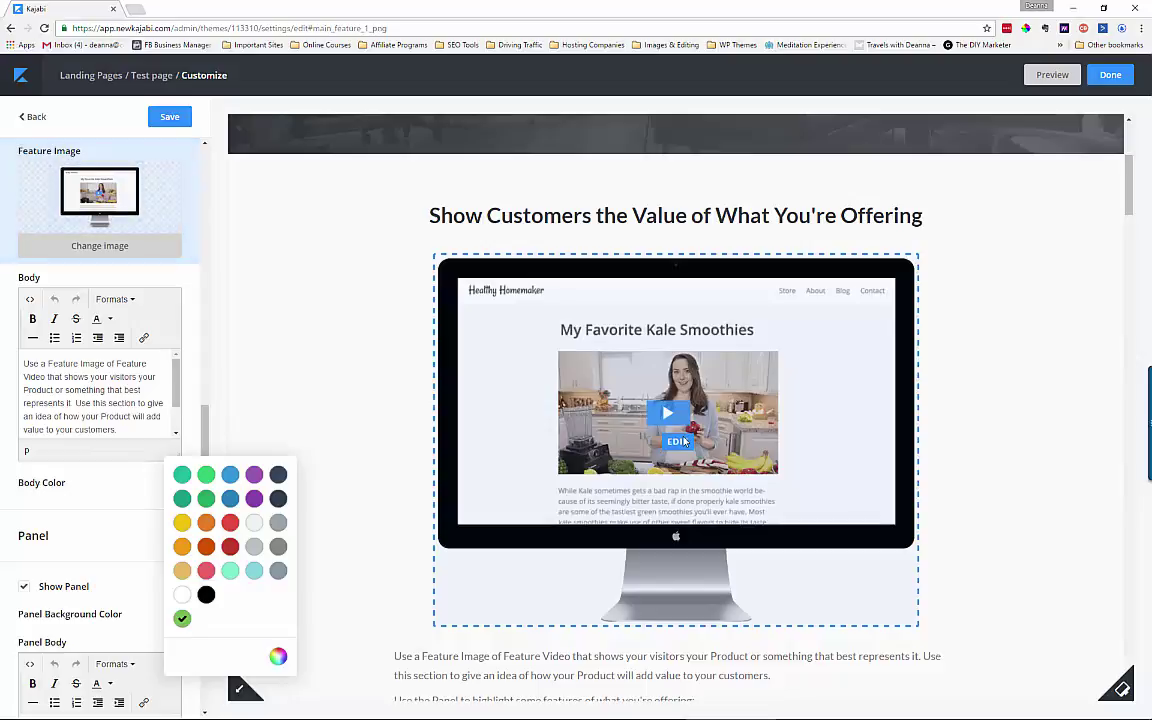
{"action": "left_click", "coordinate": [88, 250]}
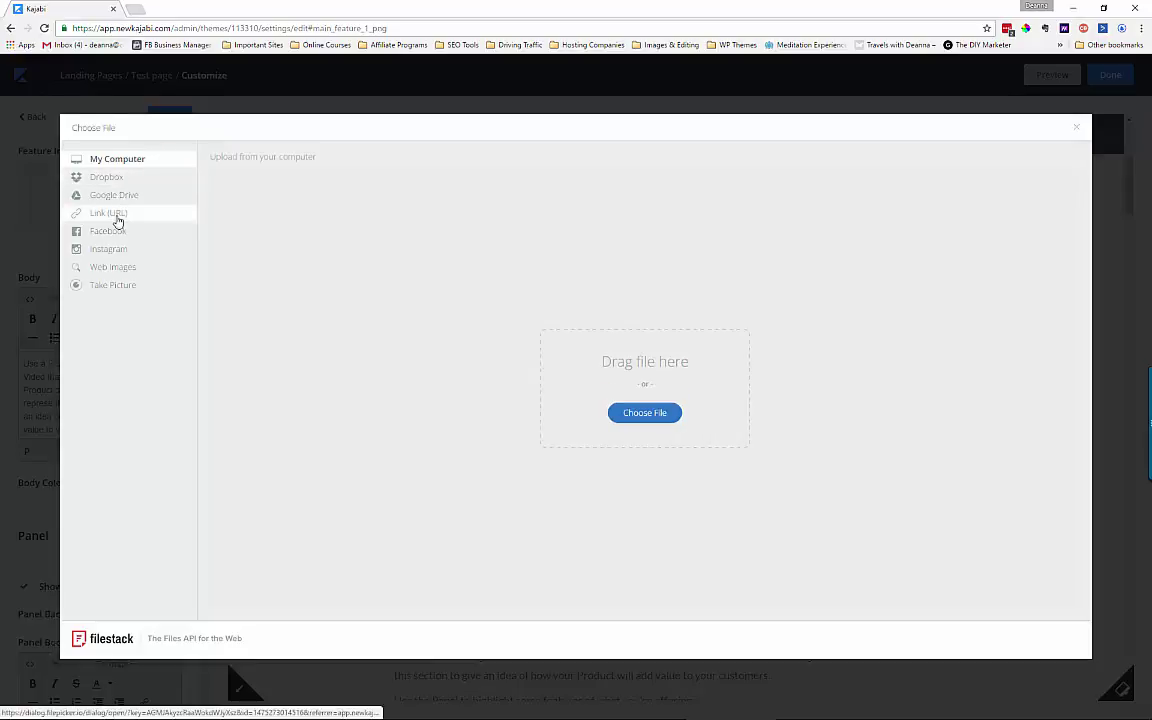
{"action": "left_click", "coordinate": [1074, 131]}
Turn off Autoplay Video and hide the feature panel, scrolling the preview to What You'll Learn.
{"action": "scroll", "coordinate": [101, 416], "scroll_direction": "up", "scroll_amount": 2}
{"action": "scroll", "coordinate": [125, 389], "scroll_direction": "up", "scroll_amount": 3}
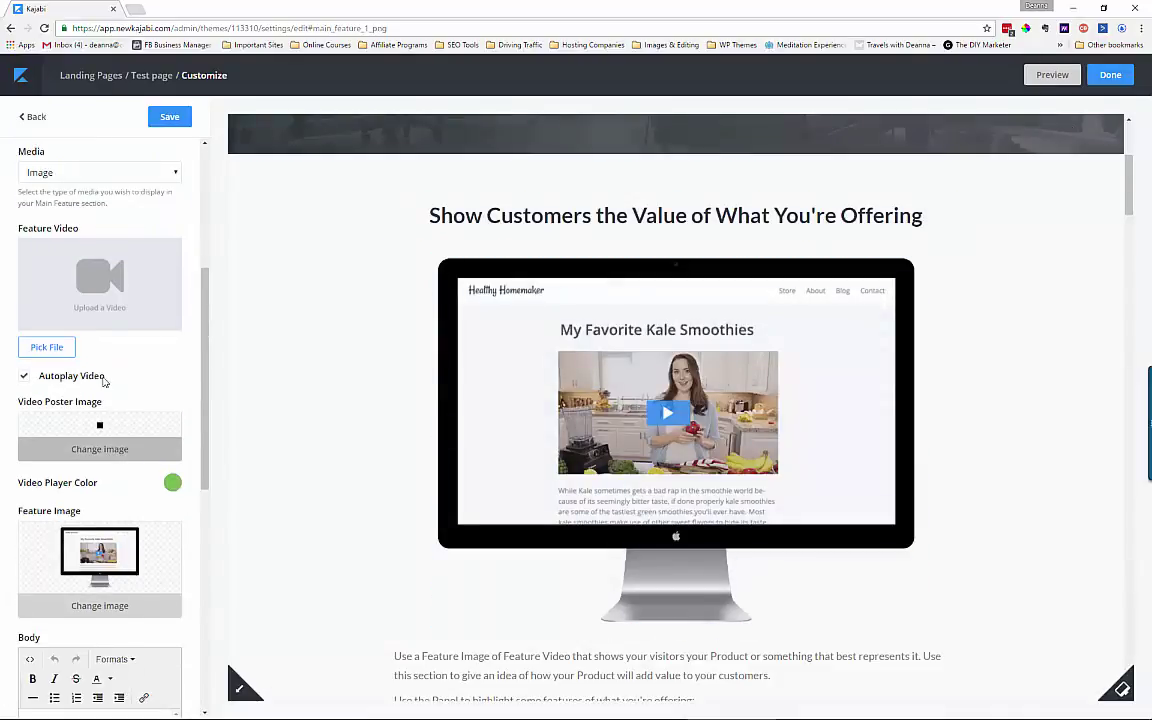
{"action": "scroll", "coordinate": [82, 275], "scroll_direction": "up", "scroll_amount": 3}
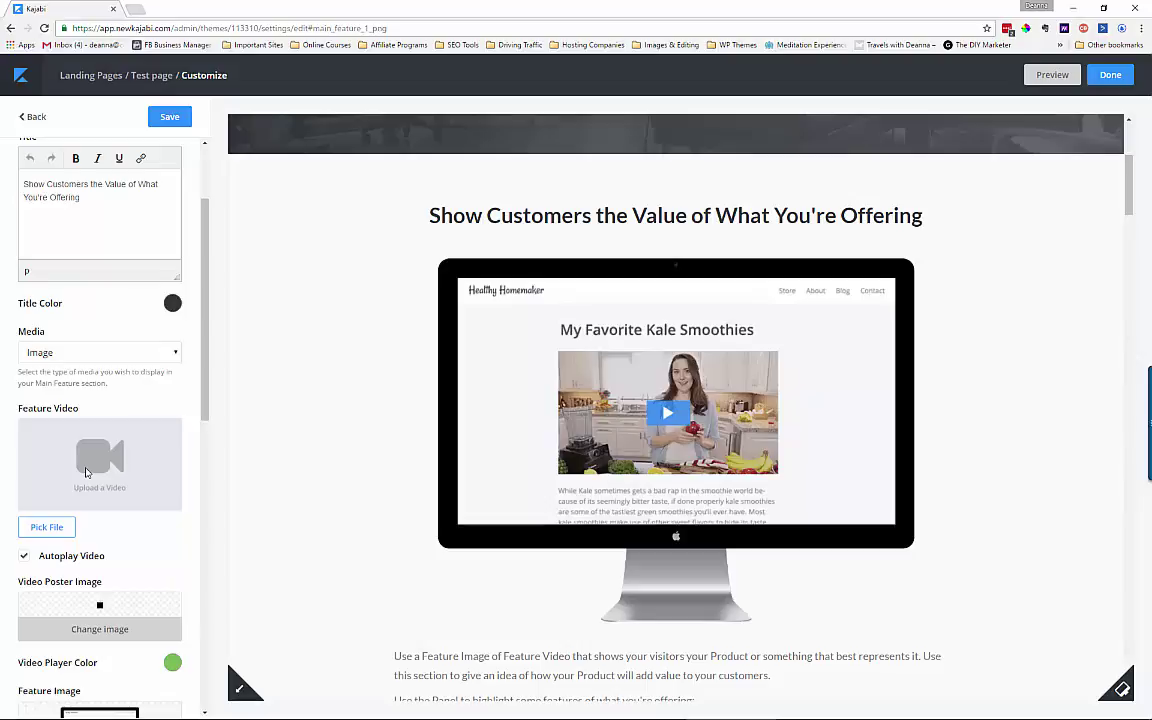
{"action": "scroll", "coordinate": [86, 472], "scroll_direction": "down", "scroll_amount": 2}
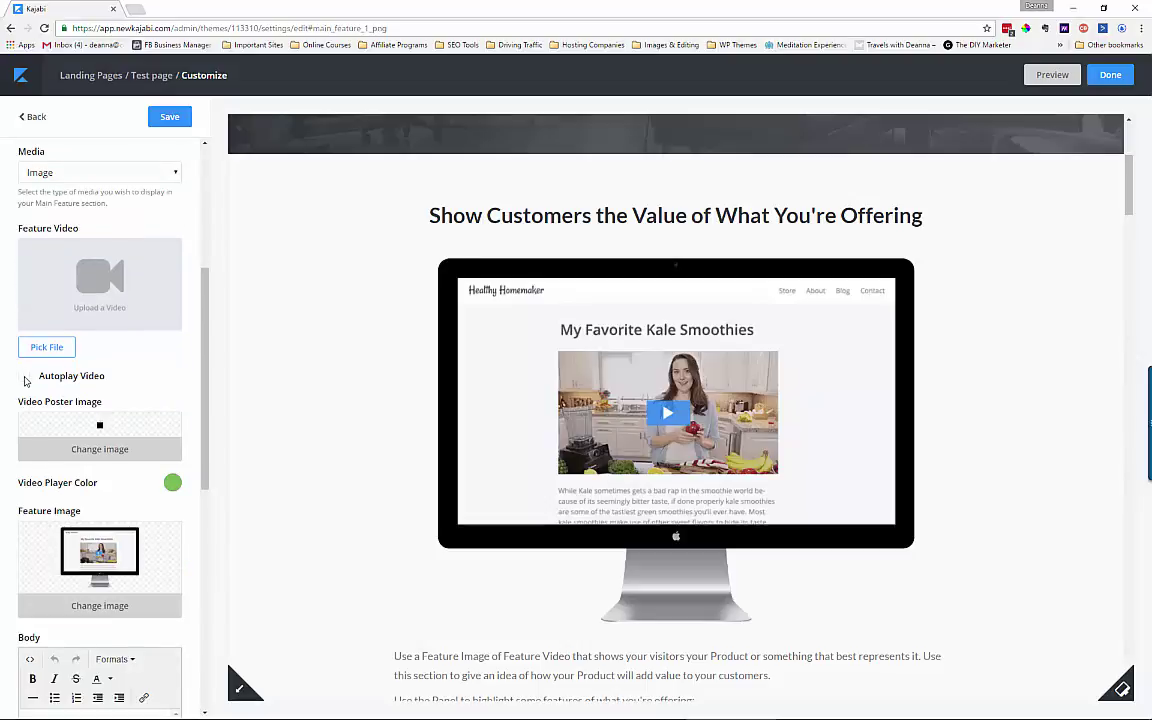
{"action": "scroll", "coordinate": [25, 381], "scroll_direction": "down", "scroll_amount": 3}
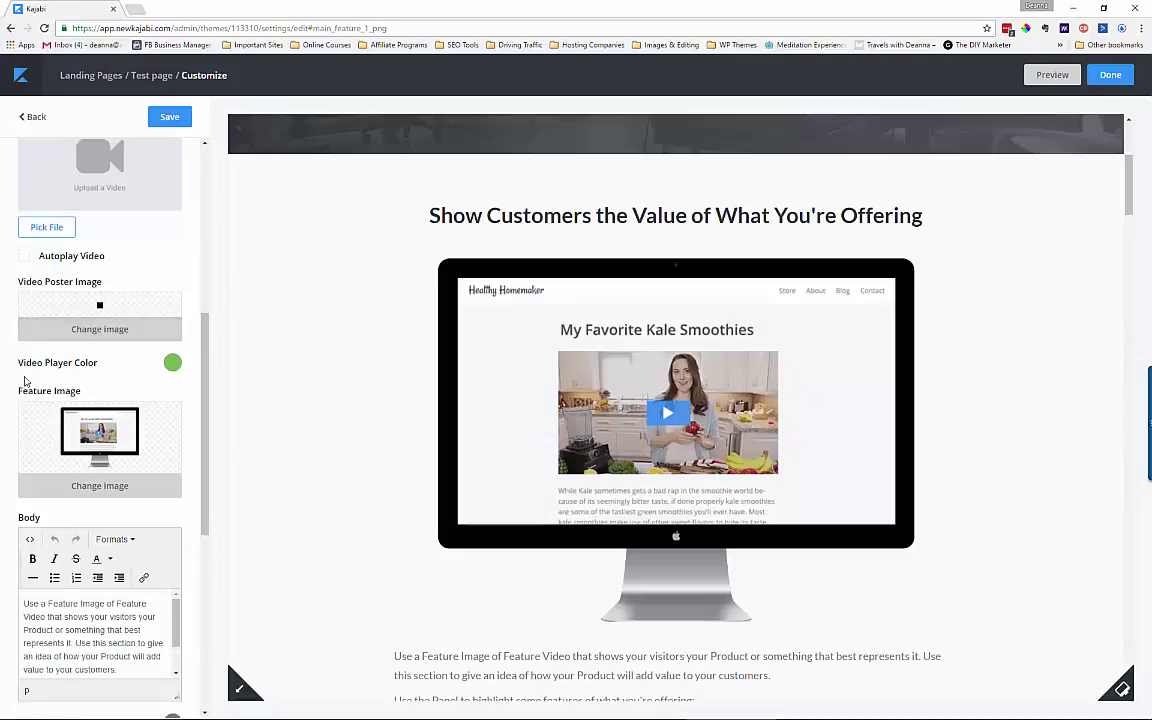
{"action": "scroll", "coordinate": [25, 381], "scroll_direction": "down", "scroll_amount": 3}
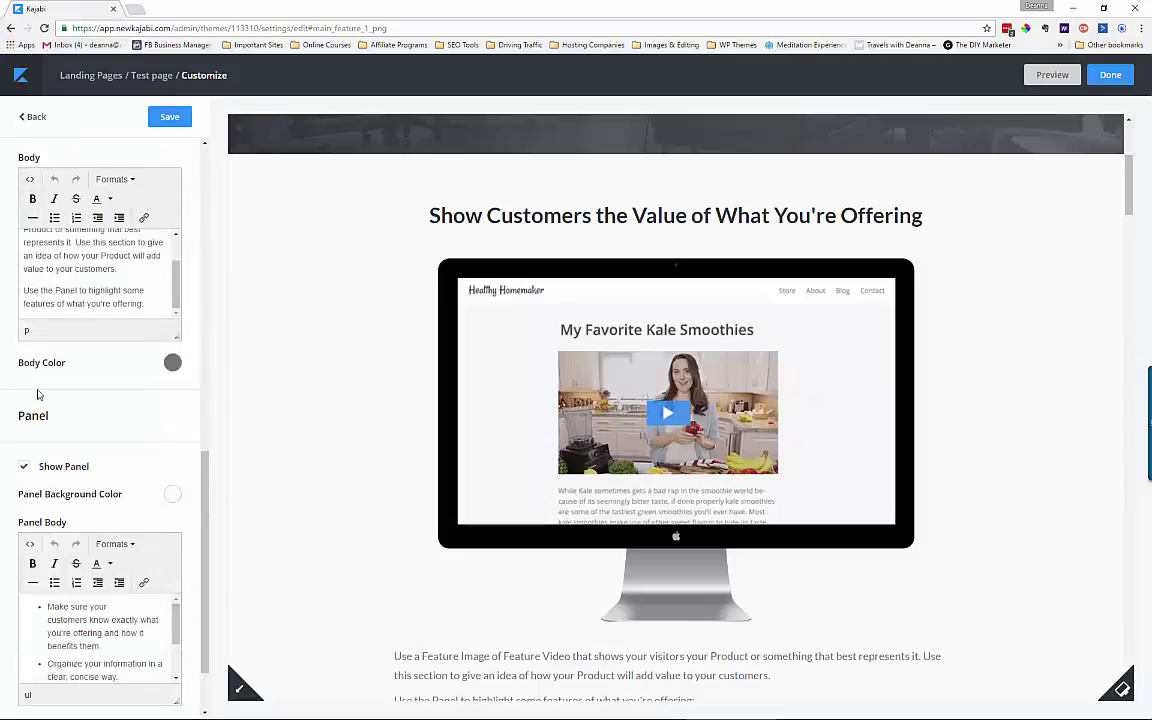
{"action": "scroll", "coordinate": [205, 483], "scroll_direction": "down", "scroll_amount": 1}
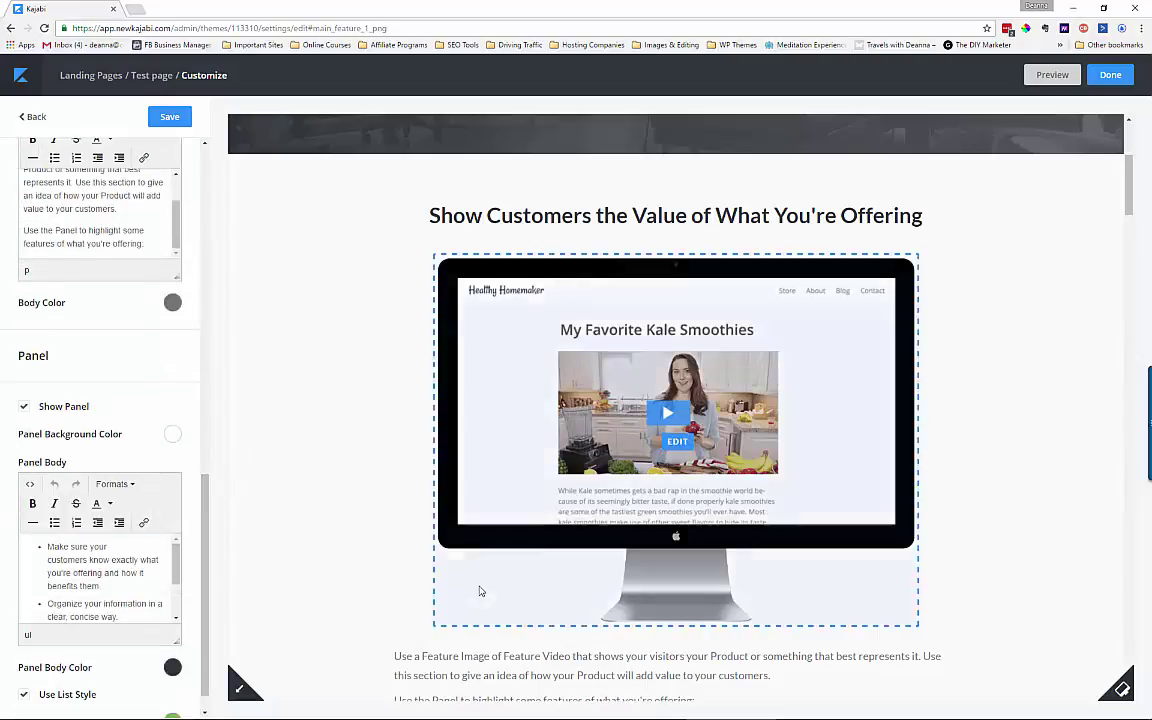
{"action": "scroll", "coordinate": [489, 586], "scroll_direction": "down", "scroll_amount": 3}
{"action": "mouse_move", "coordinate": [523, 427]}
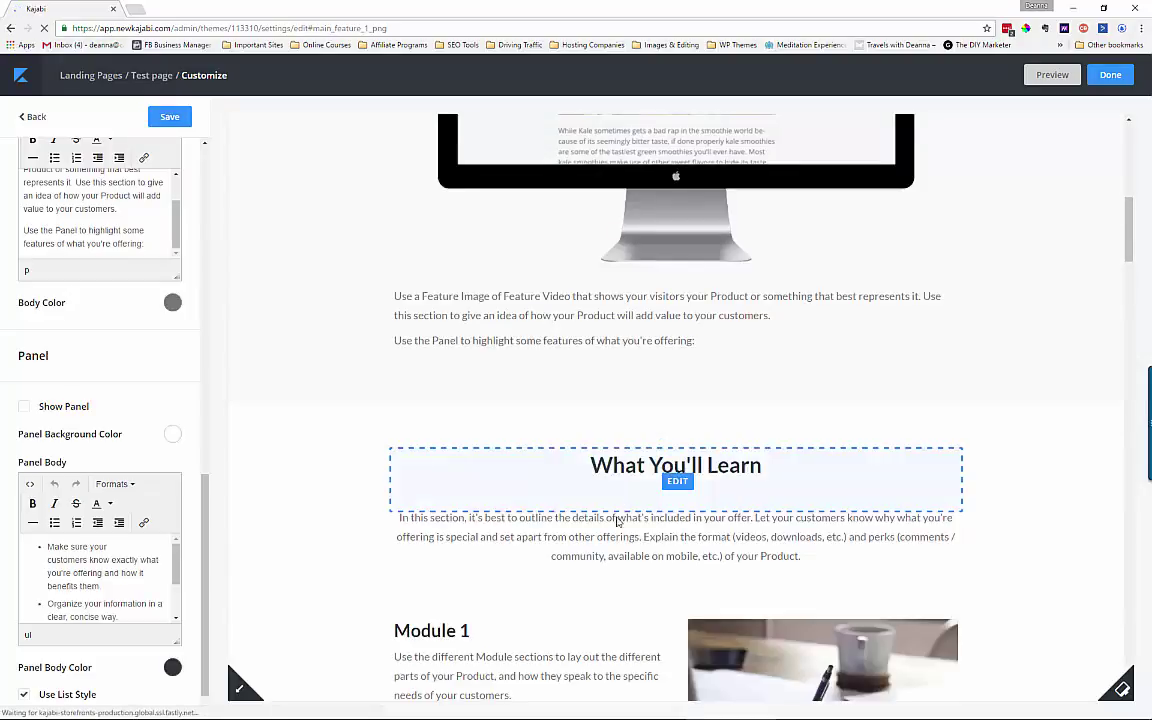
{"action": "scroll", "coordinate": [596, 459], "scroll_direction": "down", "scroll_amount": 1}
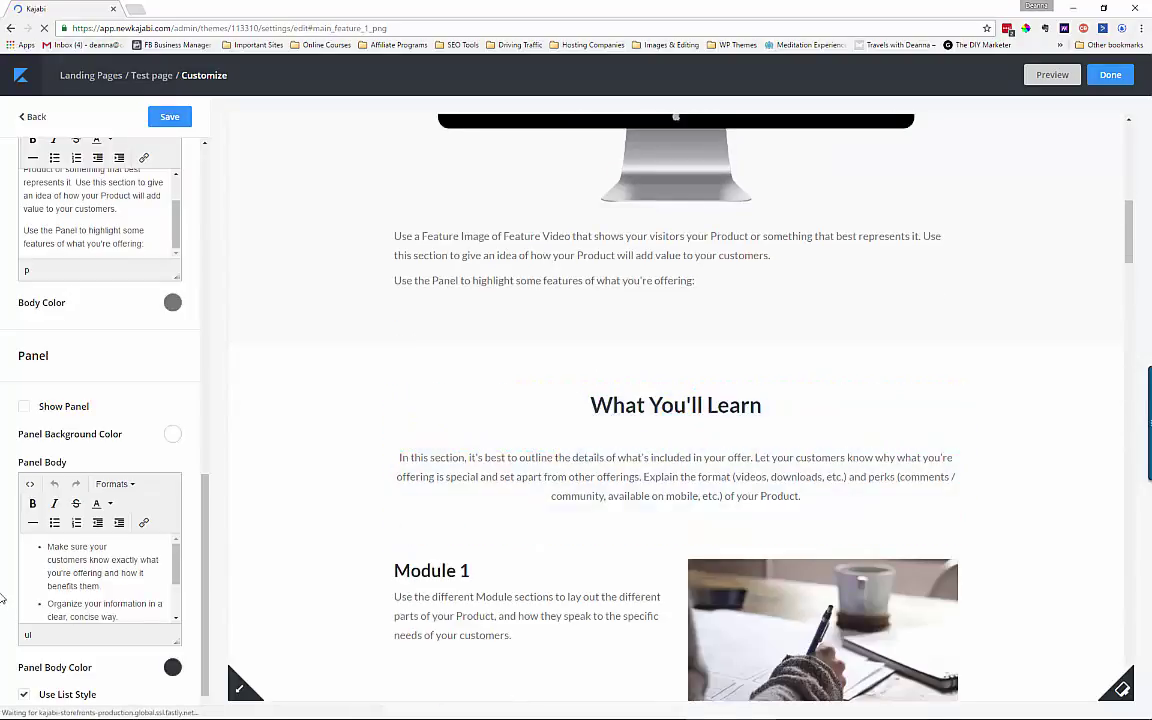
{"action": "scroll", "coordinate": [66, 560], "scroll_direction": "down", "scroll_amount": 2}
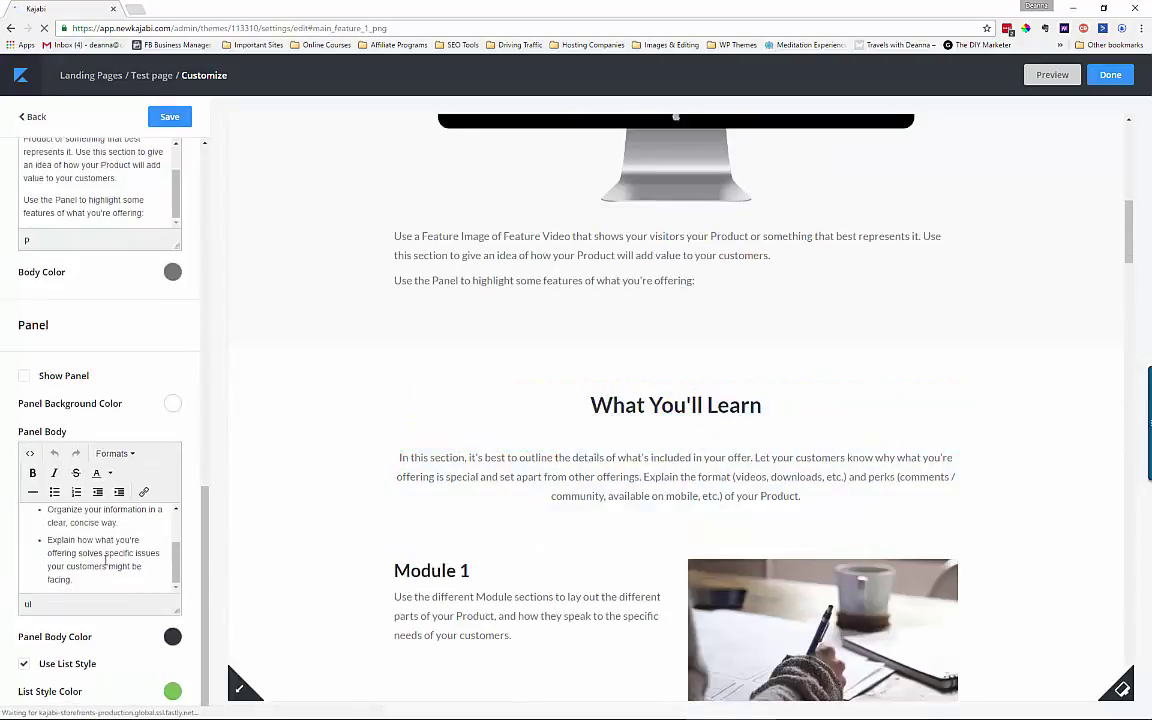
Open the What You'll Learn section settings and scroll the preview toward Meet the Team.
{"action": "left_click", "coordinate": [646, 430]}
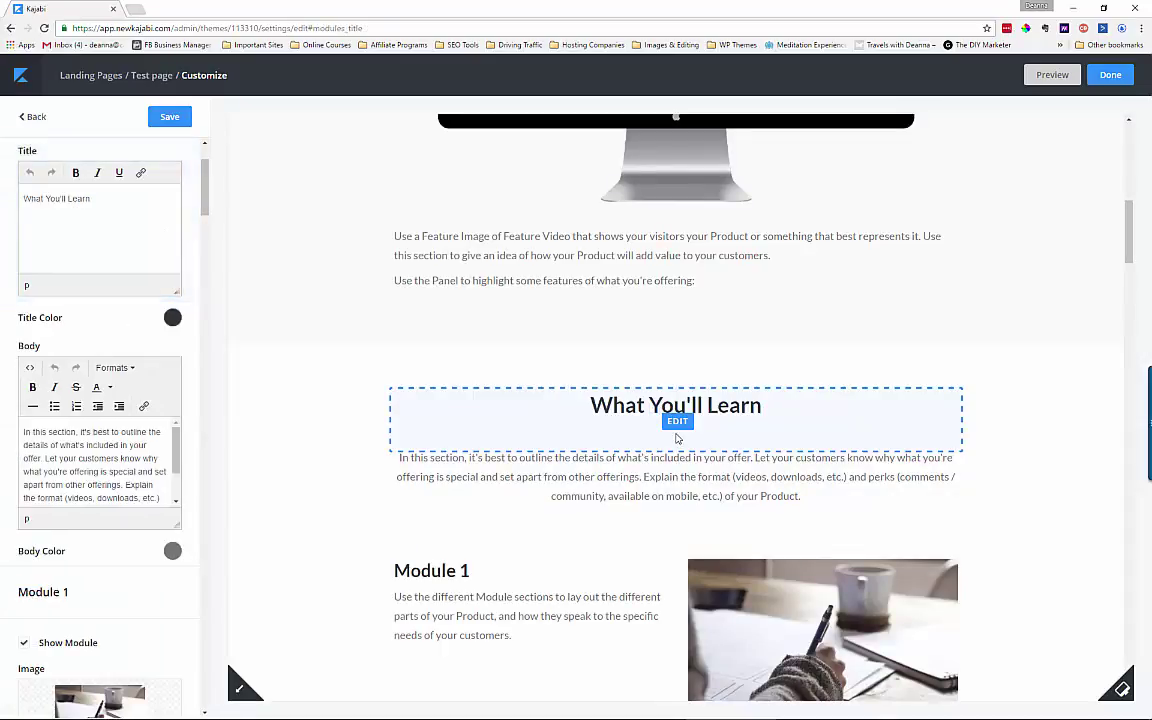
{"action": "scroll", "coordinate": [517, 504], "scroll_direction": "down", "scroll_amount": 2}
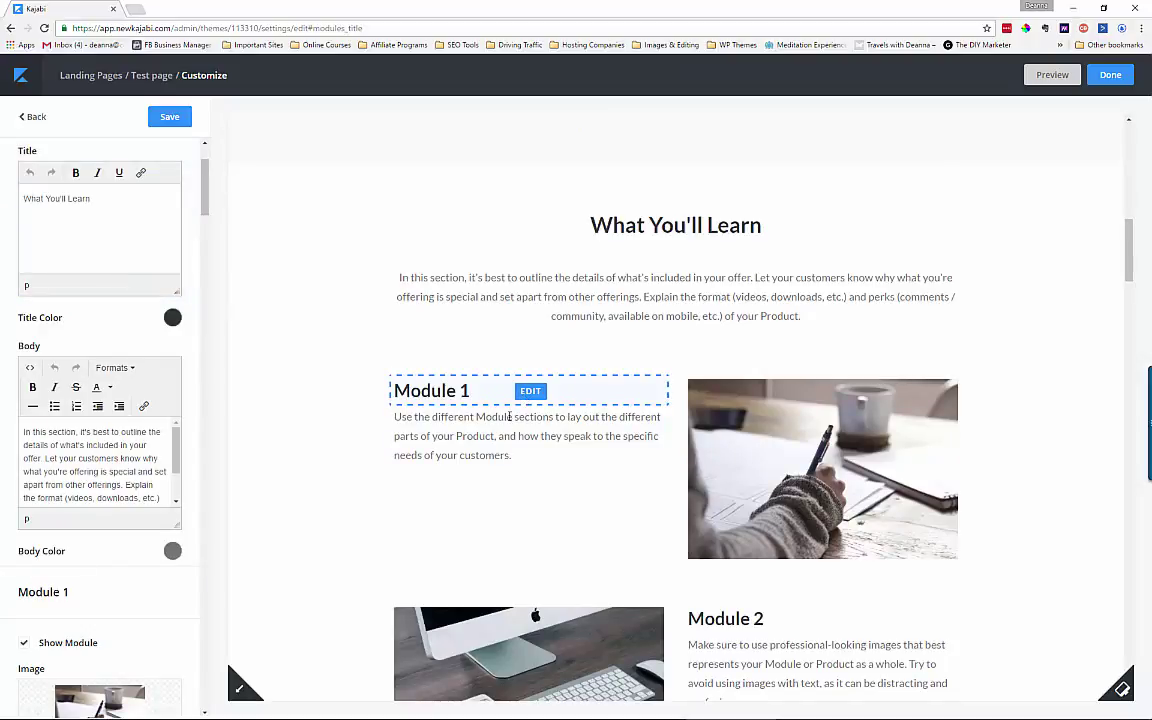
{"action": "scroll", "coordinate": [658, 457], "scroll_direction": "down", "scroll_amount": 10}
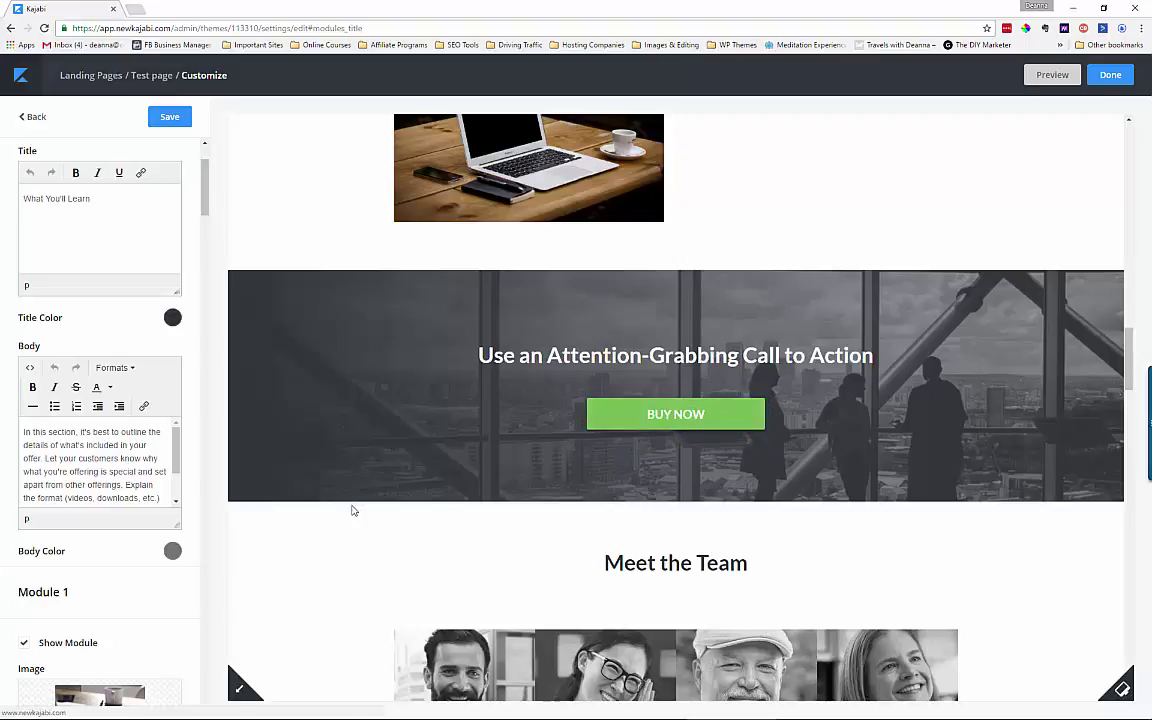
{"action": "scroll", "coordinate": [352, 510], "scroll_direction": "down", "scroll_amount": 3}
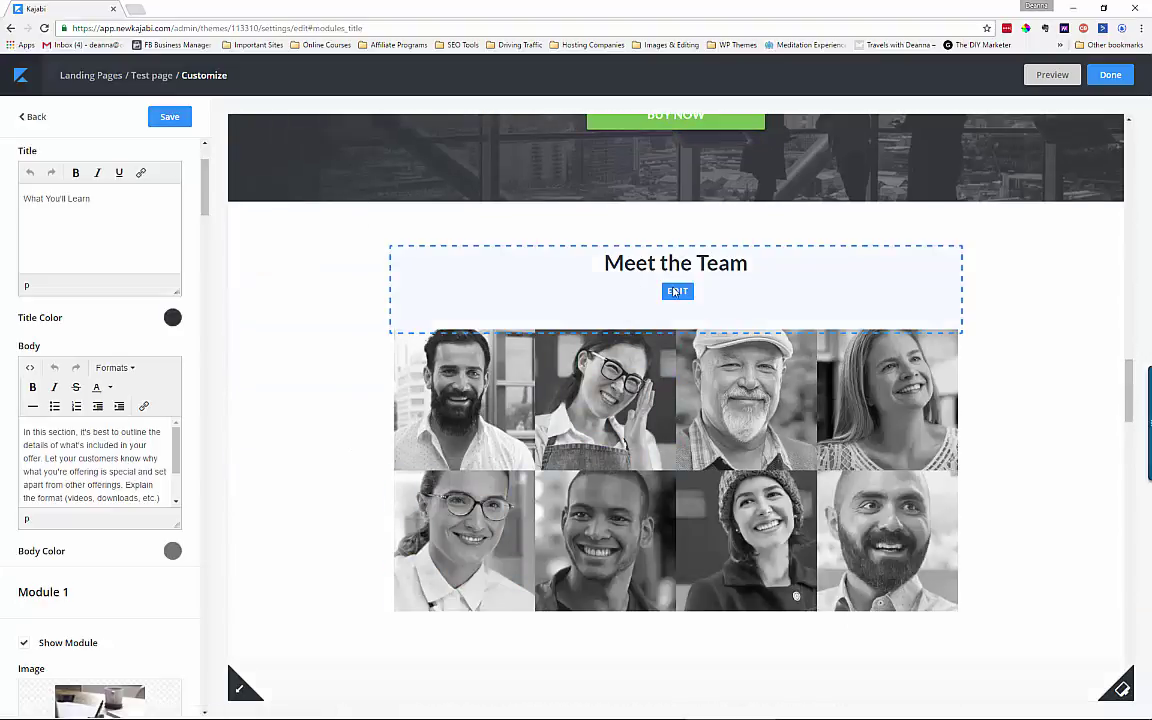
In Meet the Team settings, hide the fourth, fifth and seventh team members.
{"action": "left_click", "coordinate": [676, 292]}
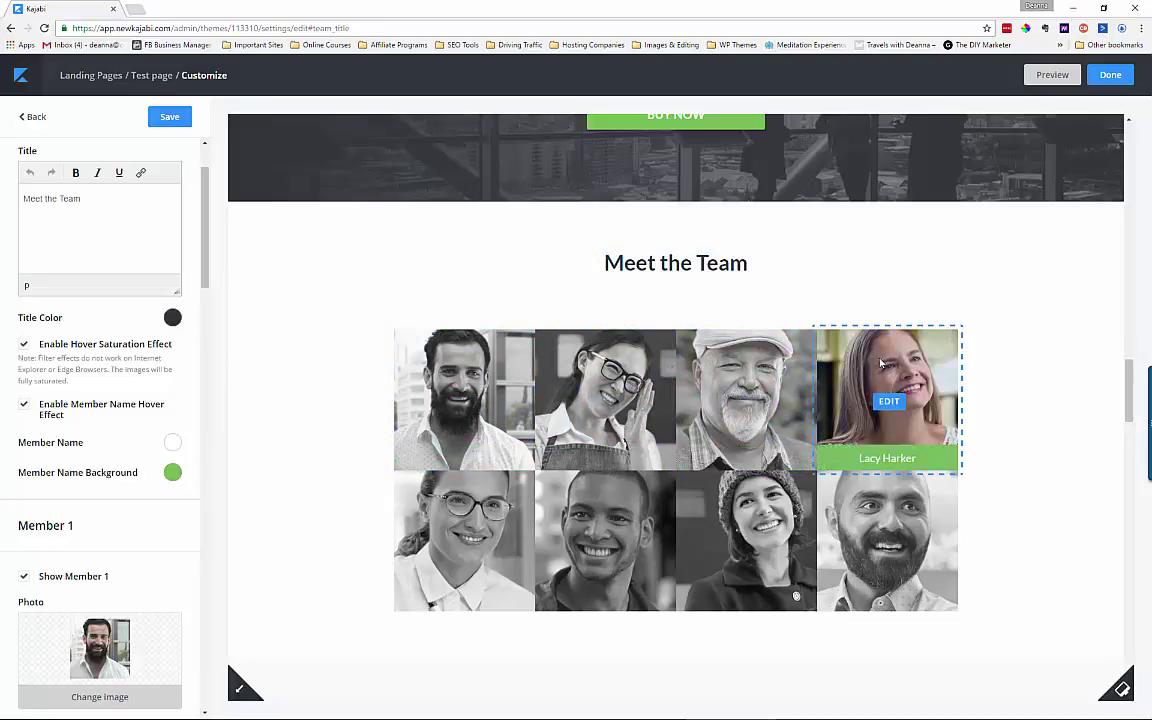
{"action": "scroll", "coordinate": [140, 520], "scroll_direction": "down", "scroll_amount": 1}
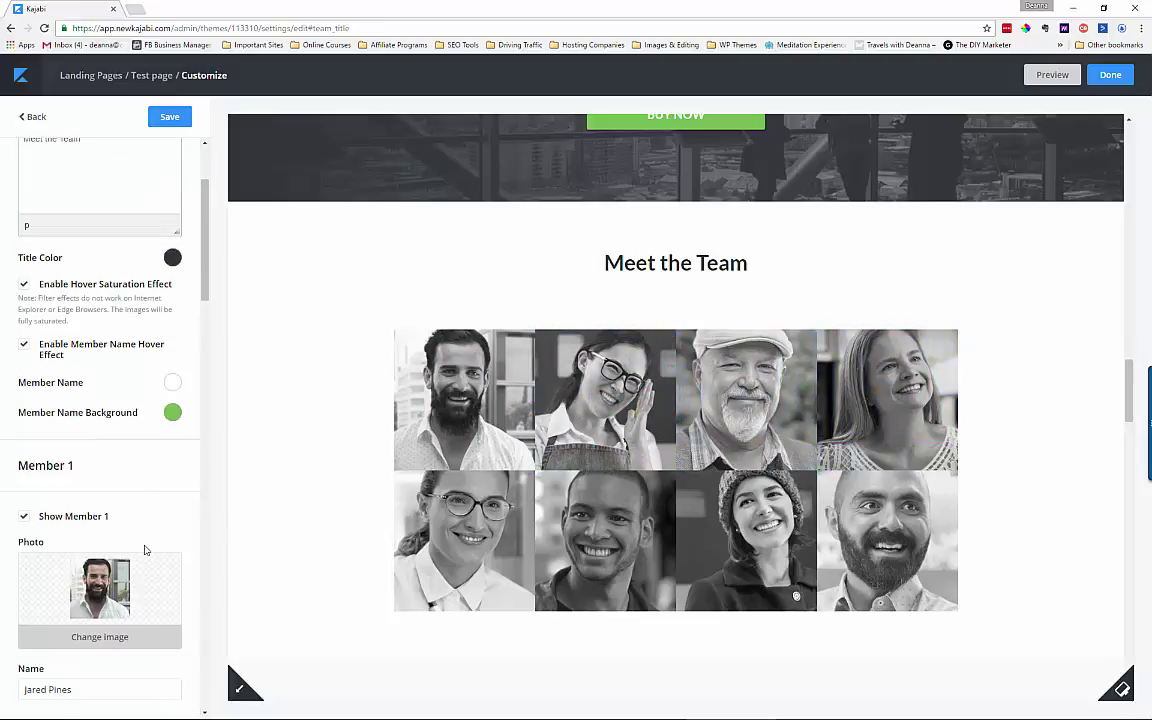
{"action": "scroll", "coordinate": [144, 550], "scroll_direction": "down", "scroll_amount": 1}
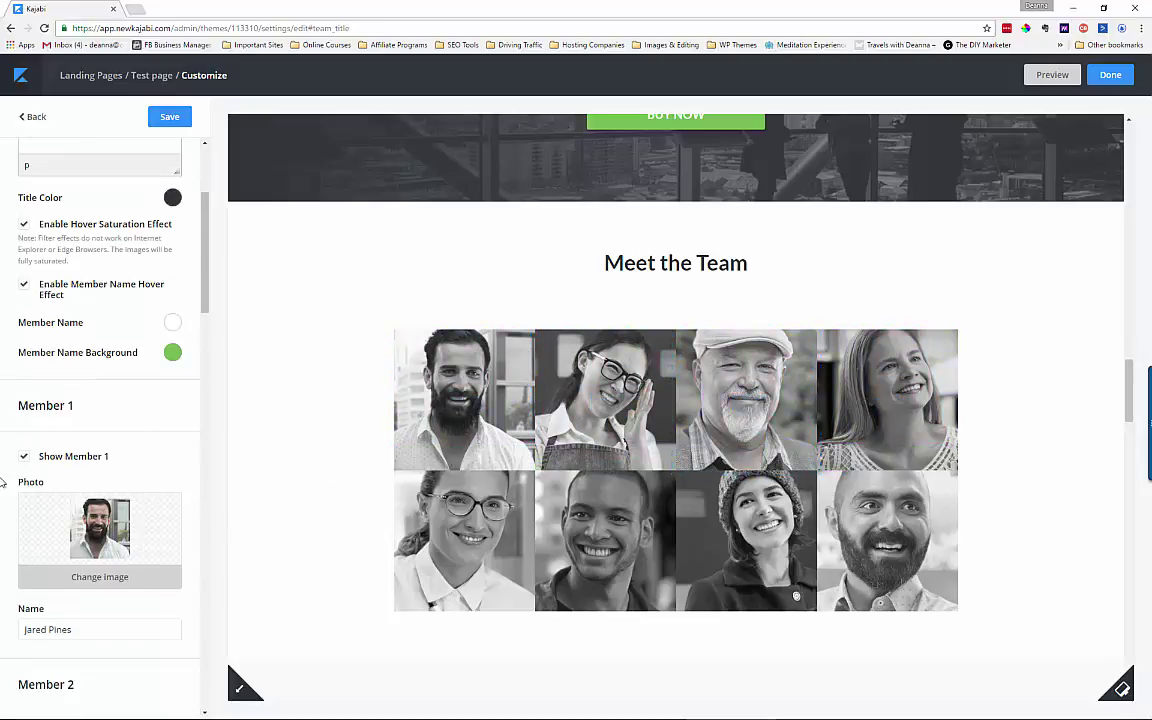
{"action": "scroll", "coordinate": [30, 460], "scroll_direction": "down", "scroll_amount": 1}
{"action": "scroll", "coordinate": [301, 452], "scroll_direction": "down", "scroll_amount": 5}
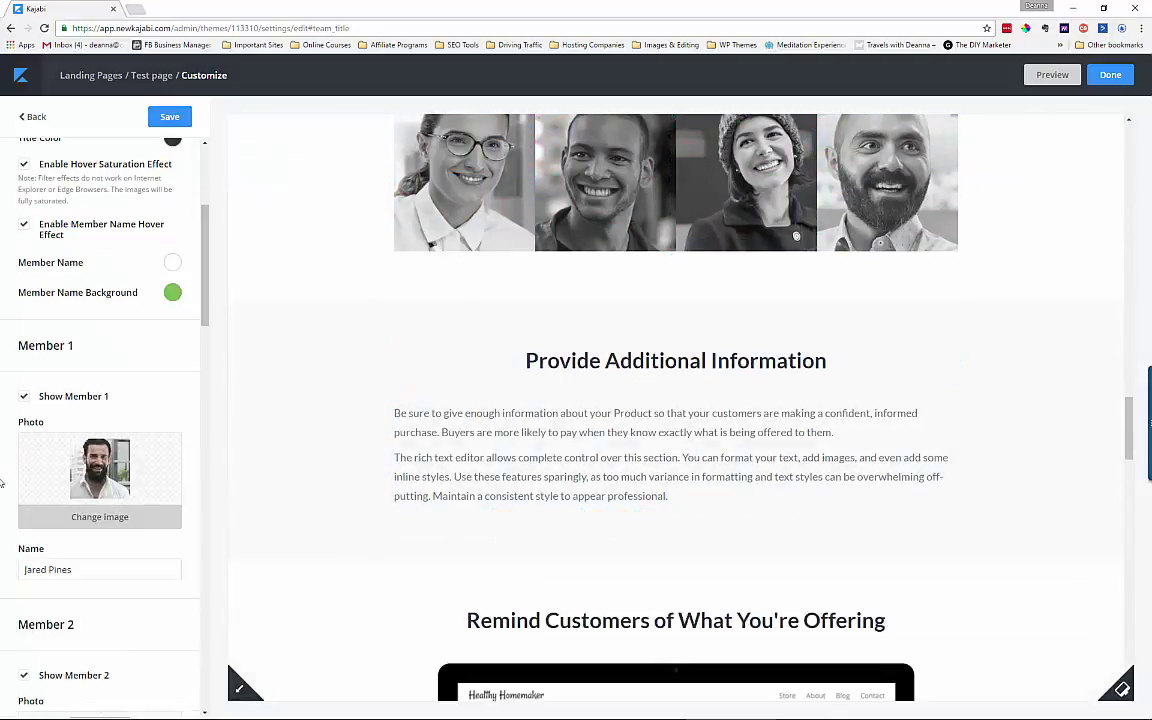
{"action": "scroll", "coordinate": [115, 470], "scroll_direction": "down", "scroll_amount": 8}
{"action": "scroll", "coordinate": [115, 470], "scroll_direction": "down", "scroll_amount": 5}
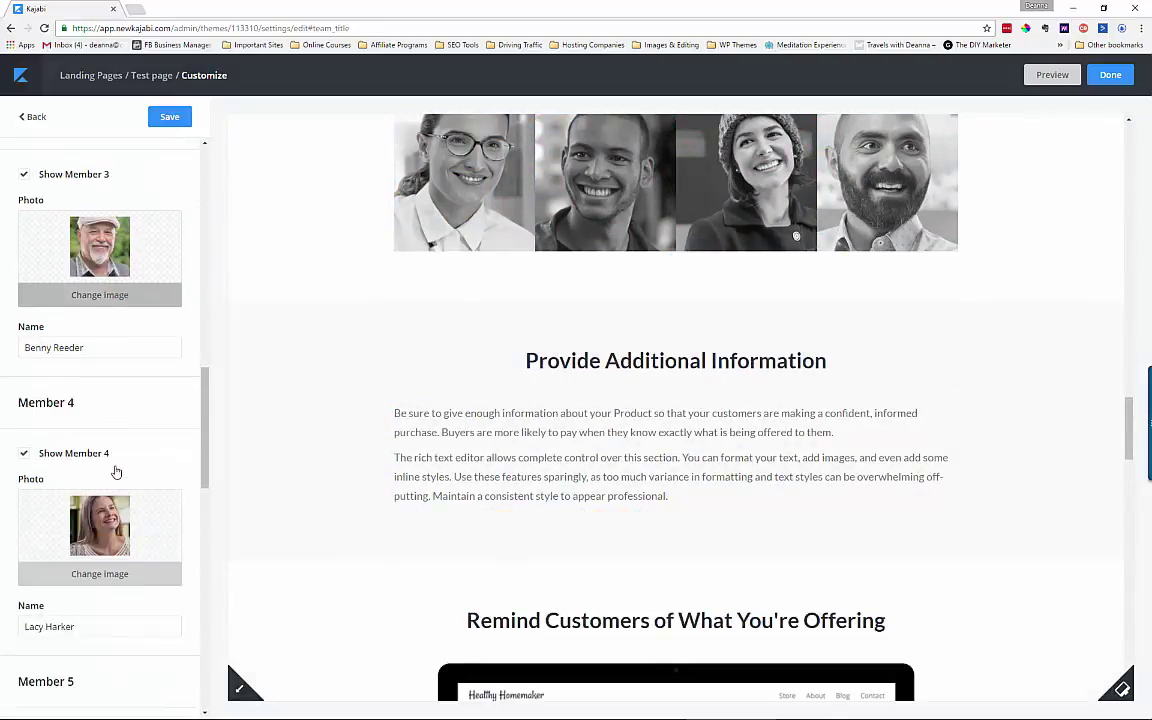
{"action": "left_click", "coordinate": [24, 454]}
{"action": "scroll", "coordinate": [35, 473], "scroll_direction": "down", "scroll_amount": 1}
{"action": "scroll", "coordinate": [35, 473], "scroll_direction": "down", "scroll_amount": 3}
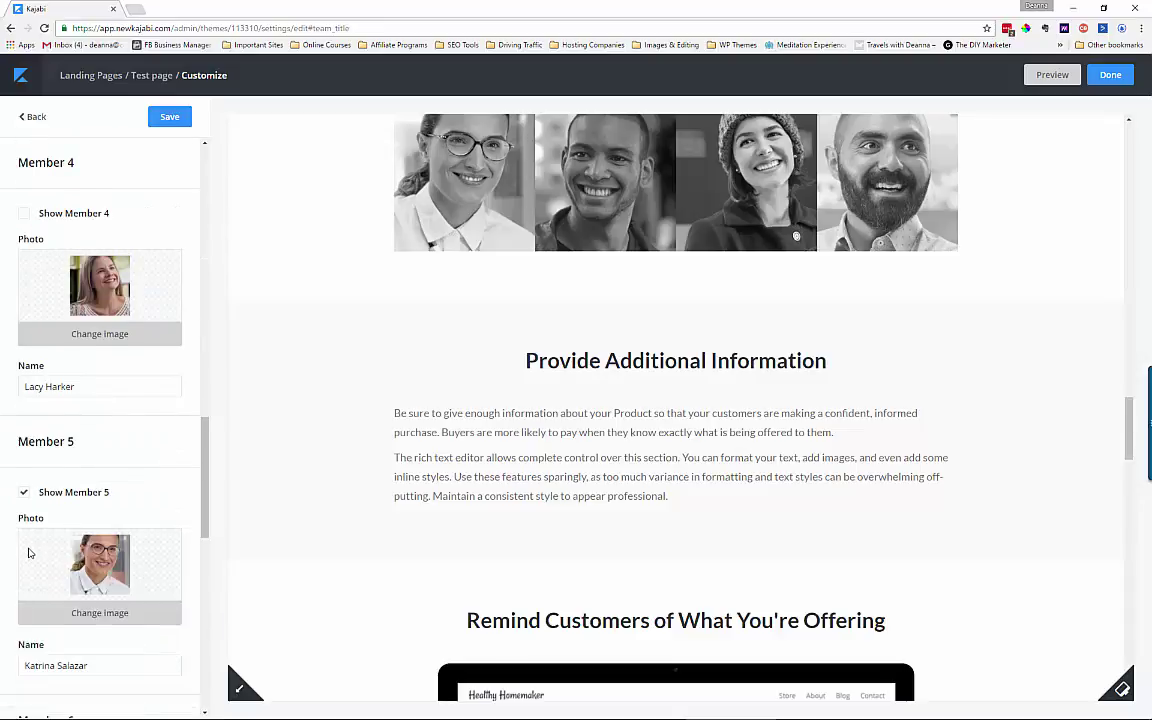
{"action": "left_click", "coordinate": [24, 494]}
{"action": "scroll", "coordinate": [33, 517], "scroll_direction": "down", "scroll_amount": 5}
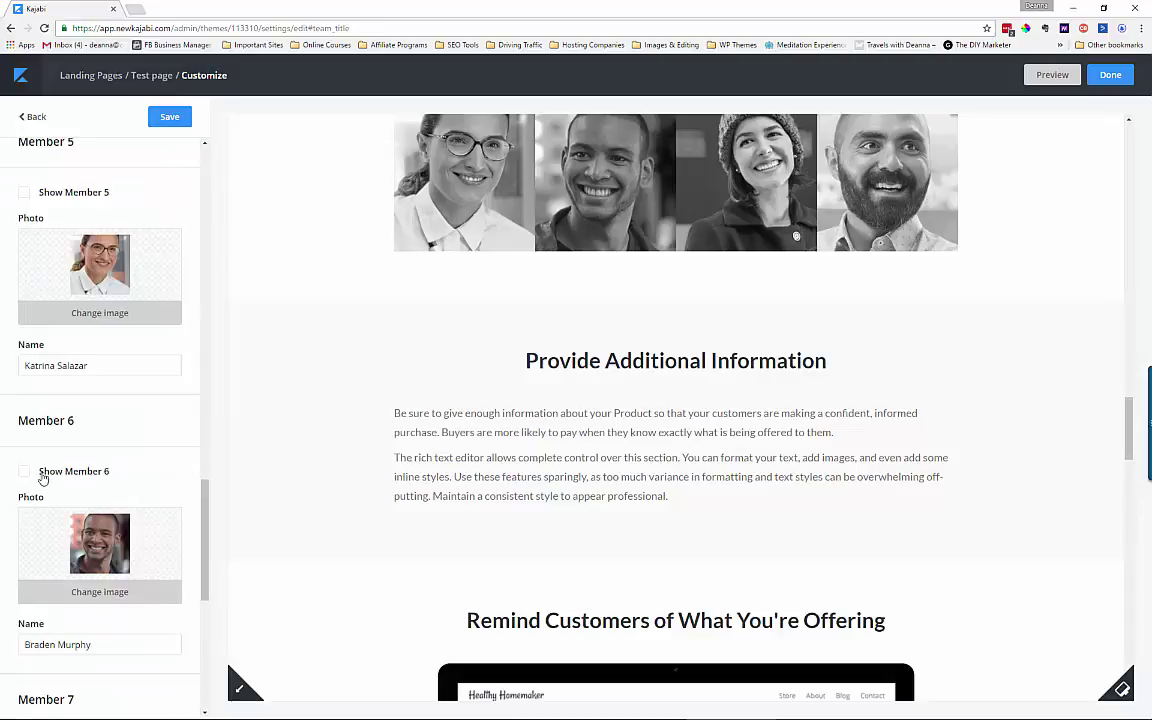
{"action": "scroll", "coordinate": [43, 479], "scroll_direction": "down", "scroll_amount": 3}
{"action": "left_click", "coordinate": [24, 571]}
Show the fourth team member again and scroll back to the top of the page.
{"action": "scroll", "coordinate": [25, 560], "scroll_direction": "down", "scroll_amount": 5}
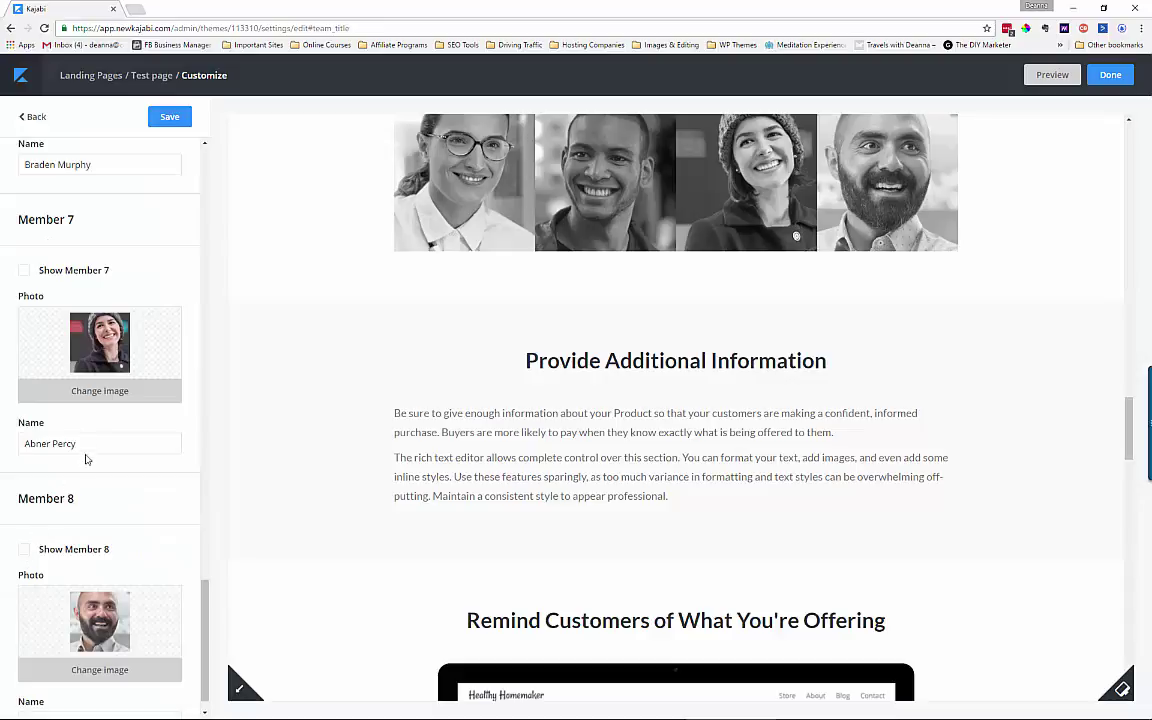
{"action": "scroll", "coordinate": [105, 442], "scroll_direction": "up", "scroll_amount": 8}
{"action": "scroll", "coordinate": [105, 442], "scroll_direction": "up", "scroll_amount": 1}
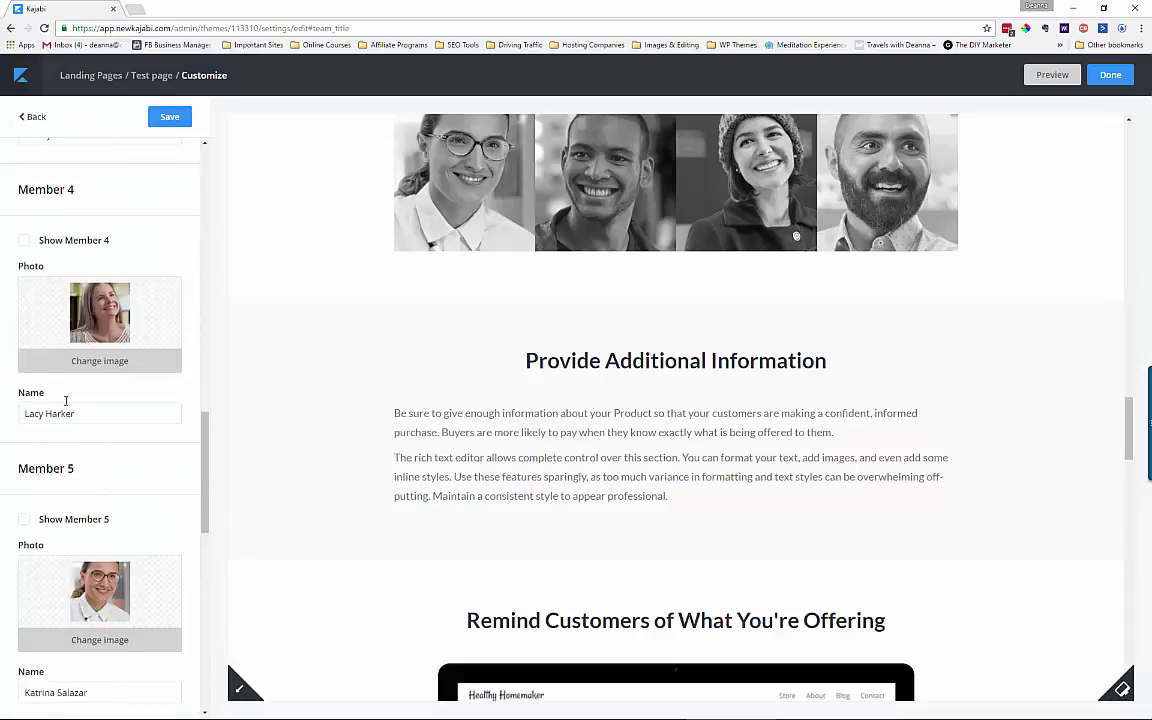
{"action": "left_click", "coordinate": [24, 240]}
{"action": "scroll", "coordinate": [580, 200], "scroll_direction": "up", "scroll_amount": 3}
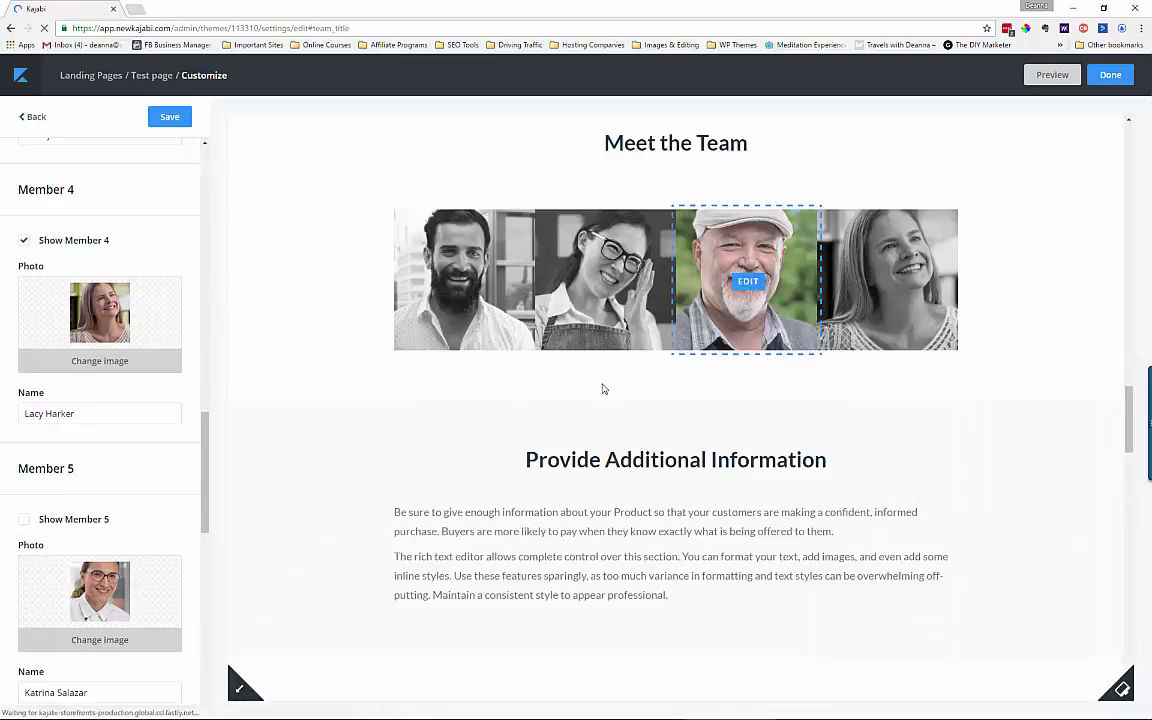
{"action": "scroll", "coordinate": [617, 393], "scroll_direction": "down", "scroll_amount": 5}
{"action": "scroll", "coordinate": [593, 411], "scroll_direction": "down", "scroll_amount": 4}
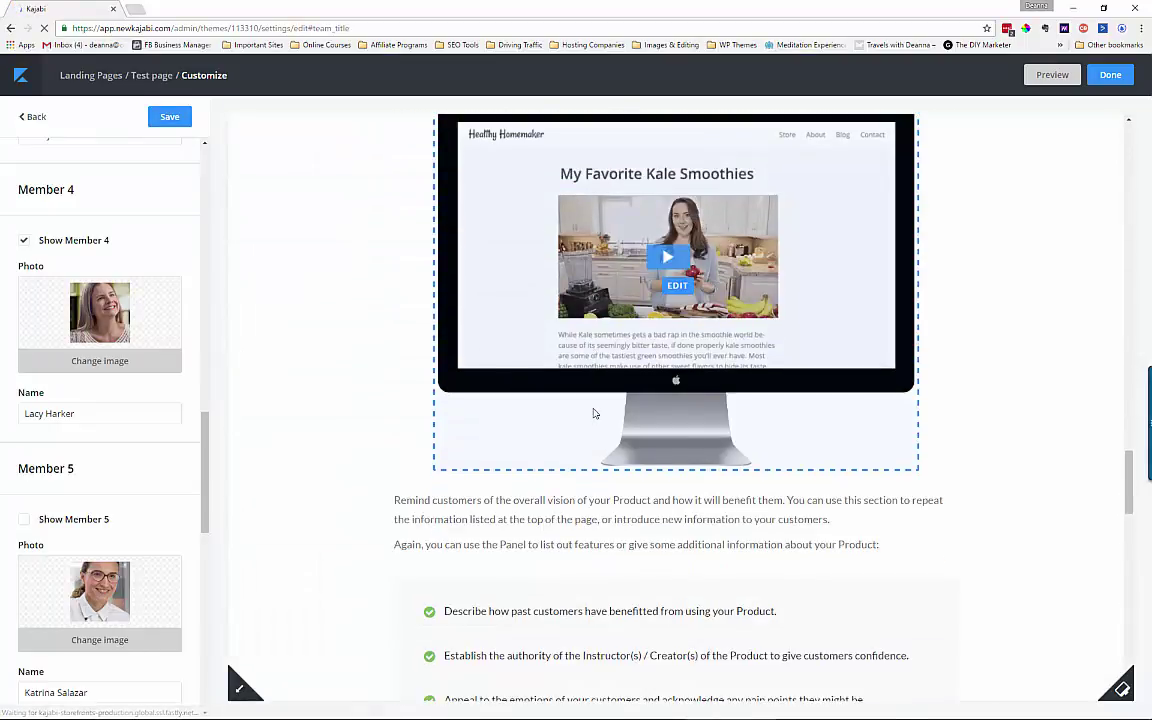
{"action": "scroll", "coordinate": [595, 410], "scroll_direction": "up", "scroll_amount": 1}
{"action": "scroll", "coordinate": [815, 305], "scroll_direction": "up", "scroll_amount": 15}
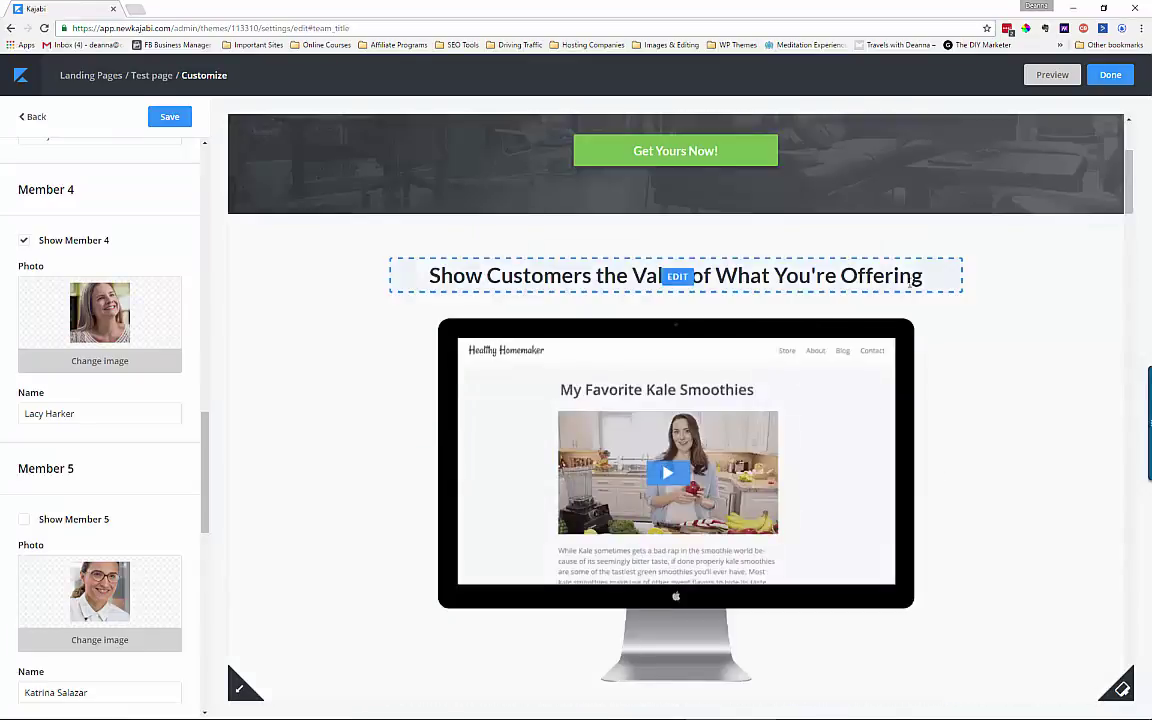
{"action": "scroll", "coordinate": [578, 406], "scroll_direction": "up", "scroll_amount": 3}
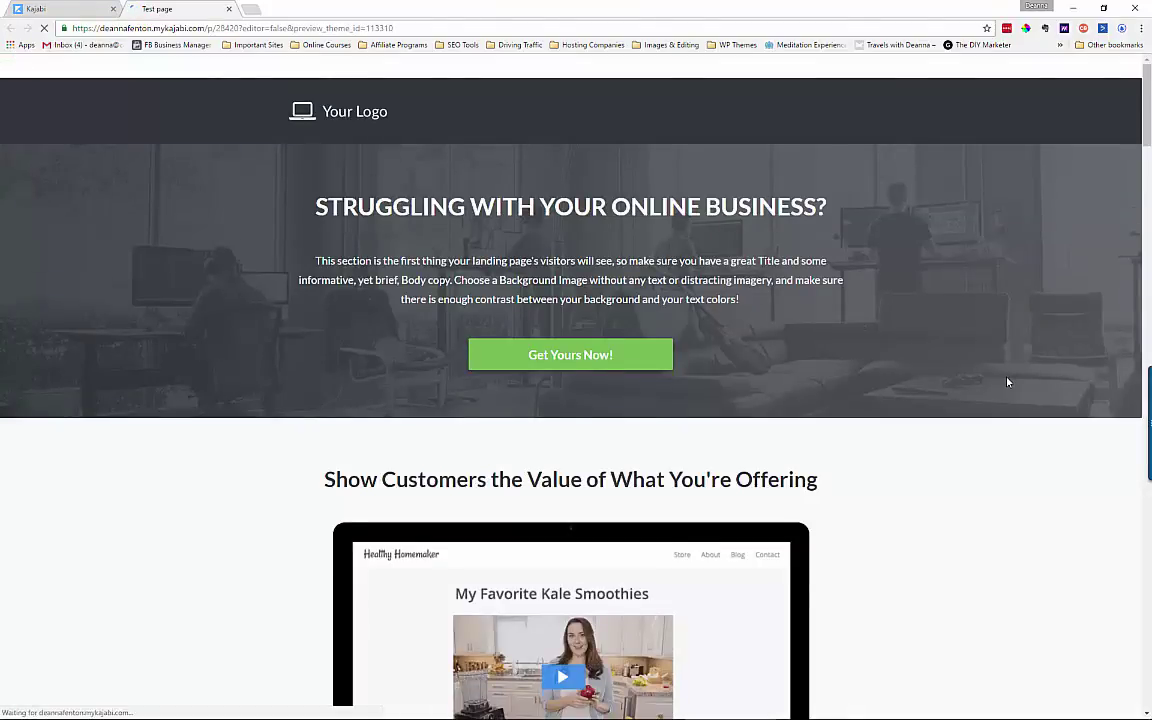
Scroll through the Test page preview, then return to the Customize editor tab.
{"action": "scroll", "coordinate": [930, 400], "scroll_direction": "down", "scroll_amount": 5}
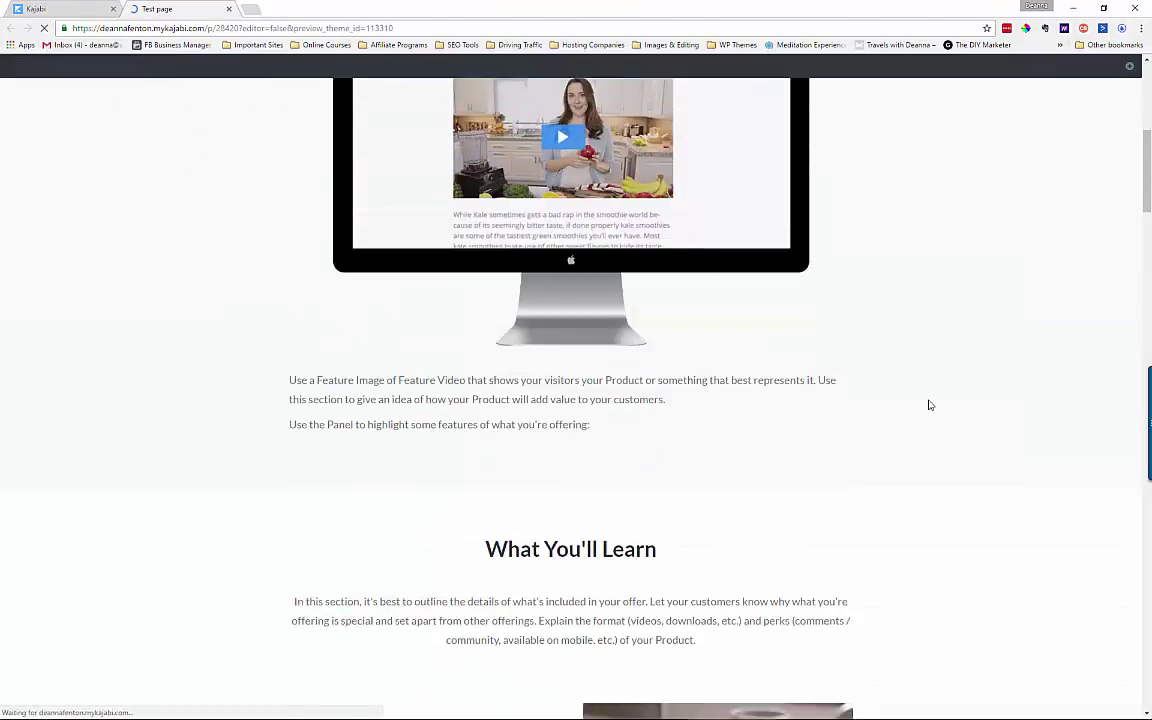
{"action": "scroll", "coordinate": [930, 405], "scroll_direction": "down", "scroll_amount": 10}
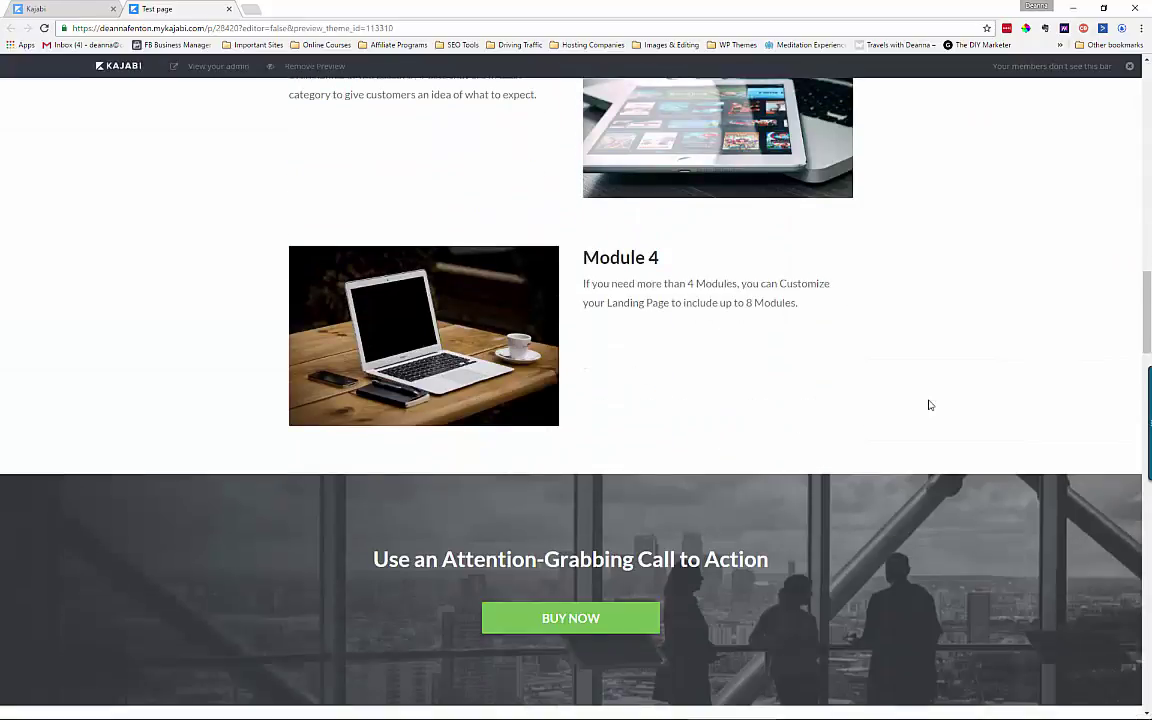
{"action": "scroll", "coordinate": [929, 404], "scroll_direction": "down", "scroll_amount": 9}
{"action": "scroll", "coordinate": [929, 404], "scroll_direction": "up", "scroll_amount": 1}
{"action": "scroll", "coordinate": [929, 404], "scroll_direction": "up", "scroll_amount": 20}
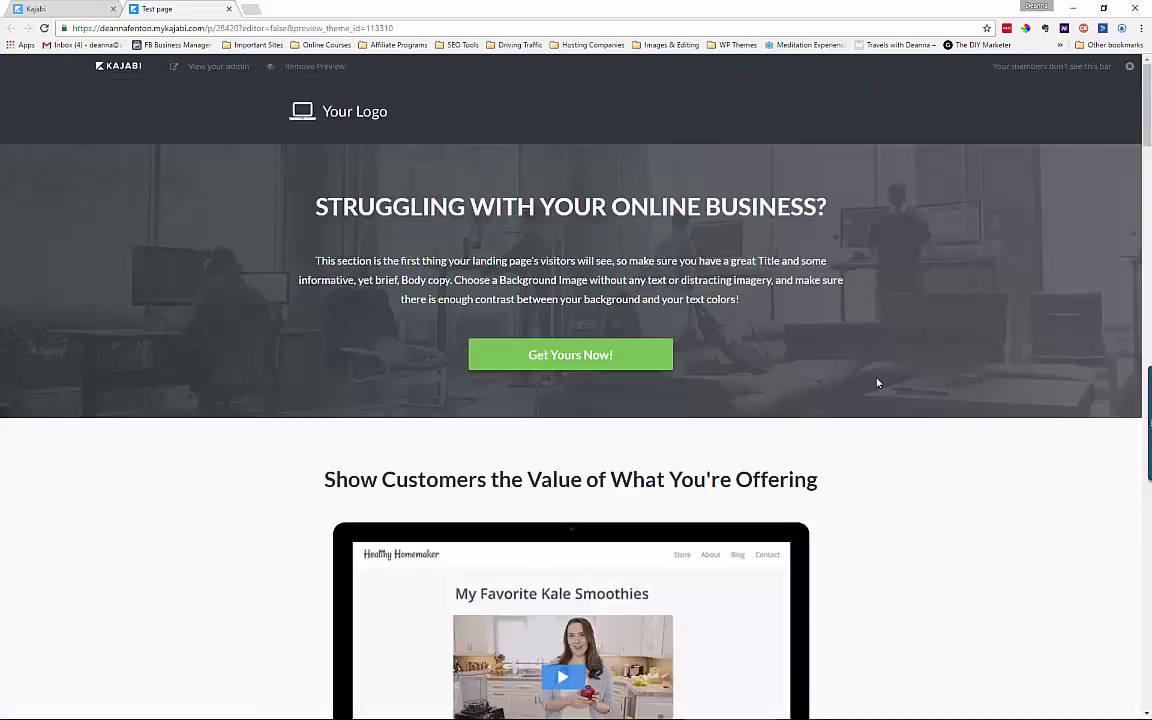
{"action": "left_click", "coordinate": [60, 9]}
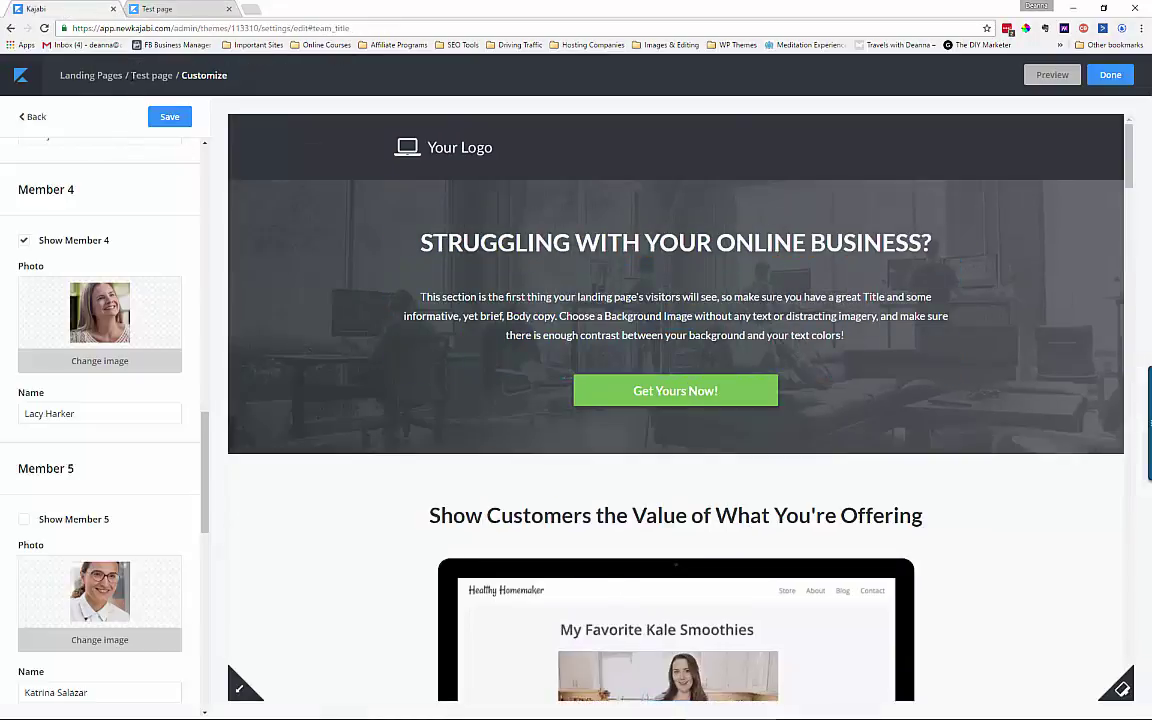
Return to Landing Pages, view the new landing page theme gallery, then go to Opt-in Forms.
{"action": "left_click", "coordinate": [93, 82]}
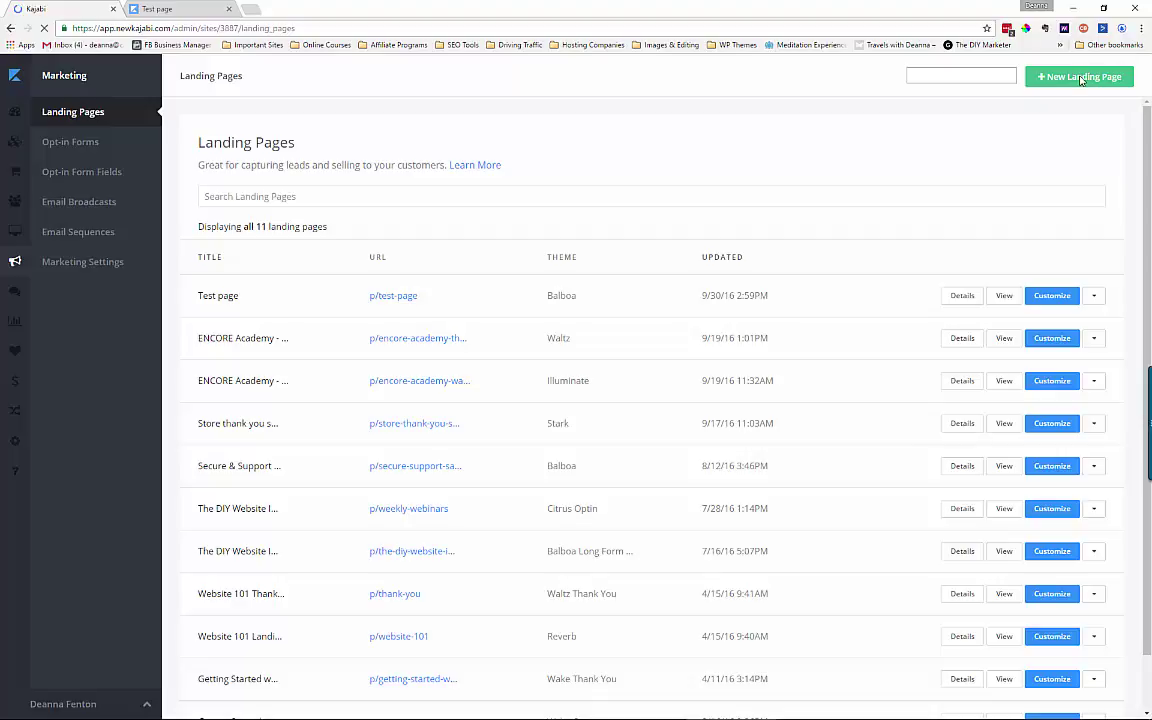
{"action": "left_click", "coordinate": [1080, 80]}
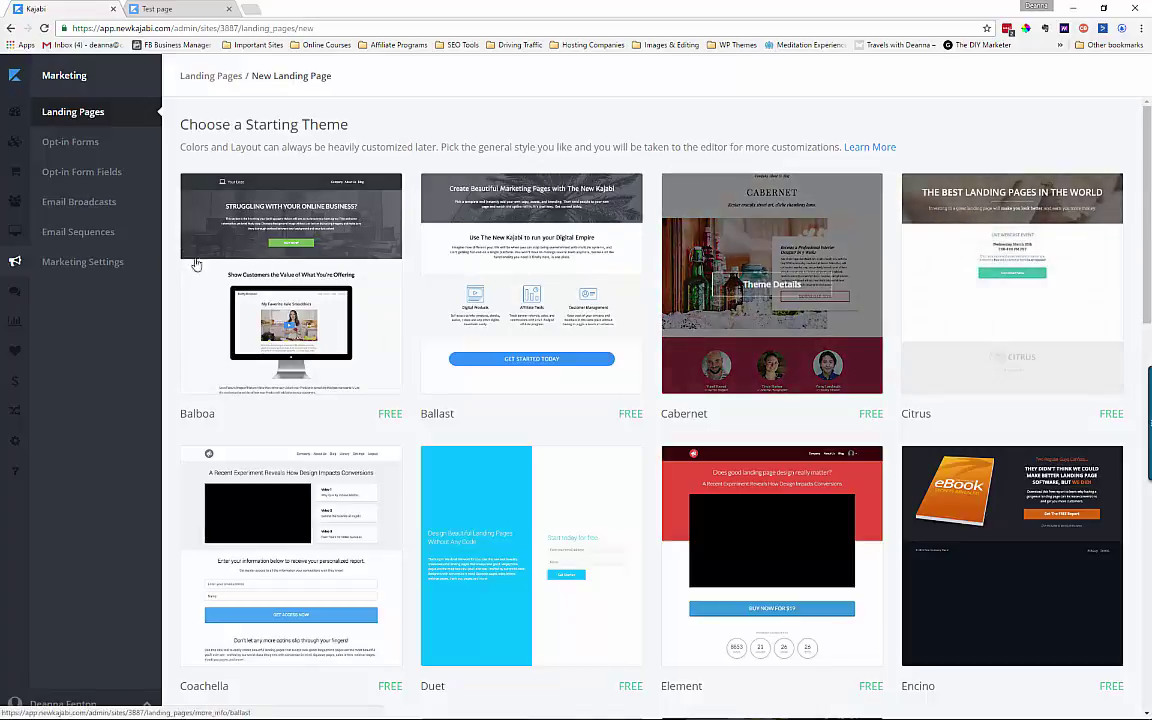
{"action": "left_click", "coordinate": [82, 146]}
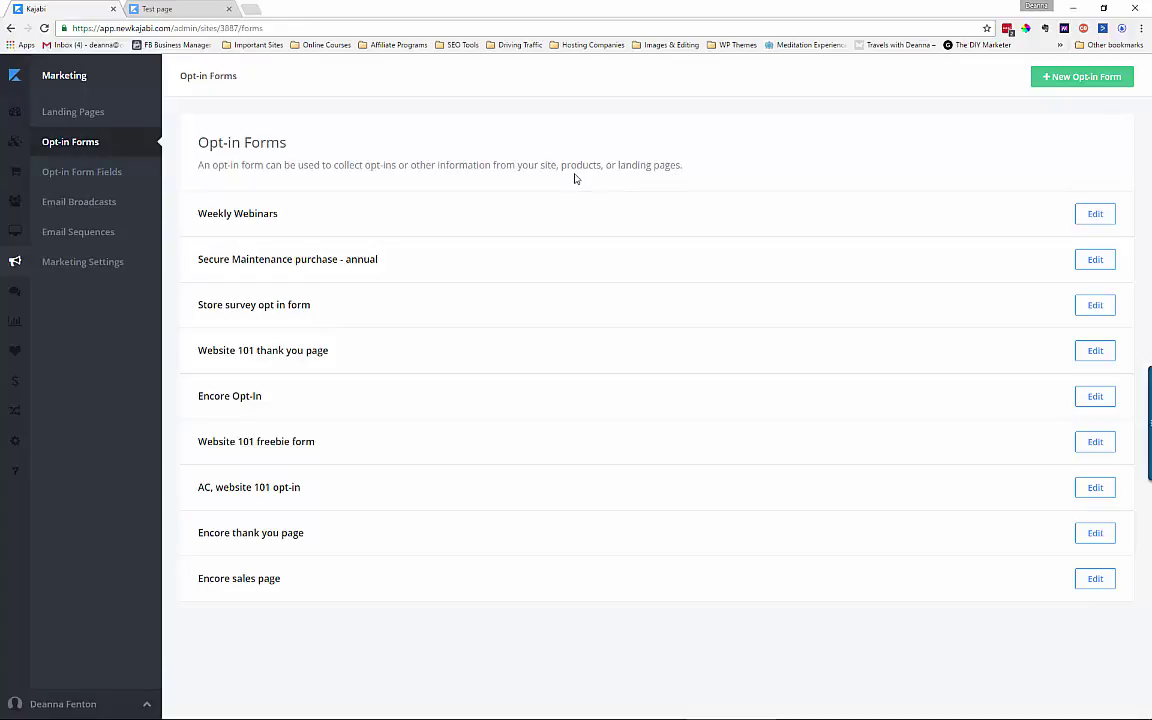
Show the Opt-in Form Fields page with Name, Email, Phone Number and Address fields.
{"action": "left_click", "coordinate": [109, 180]}
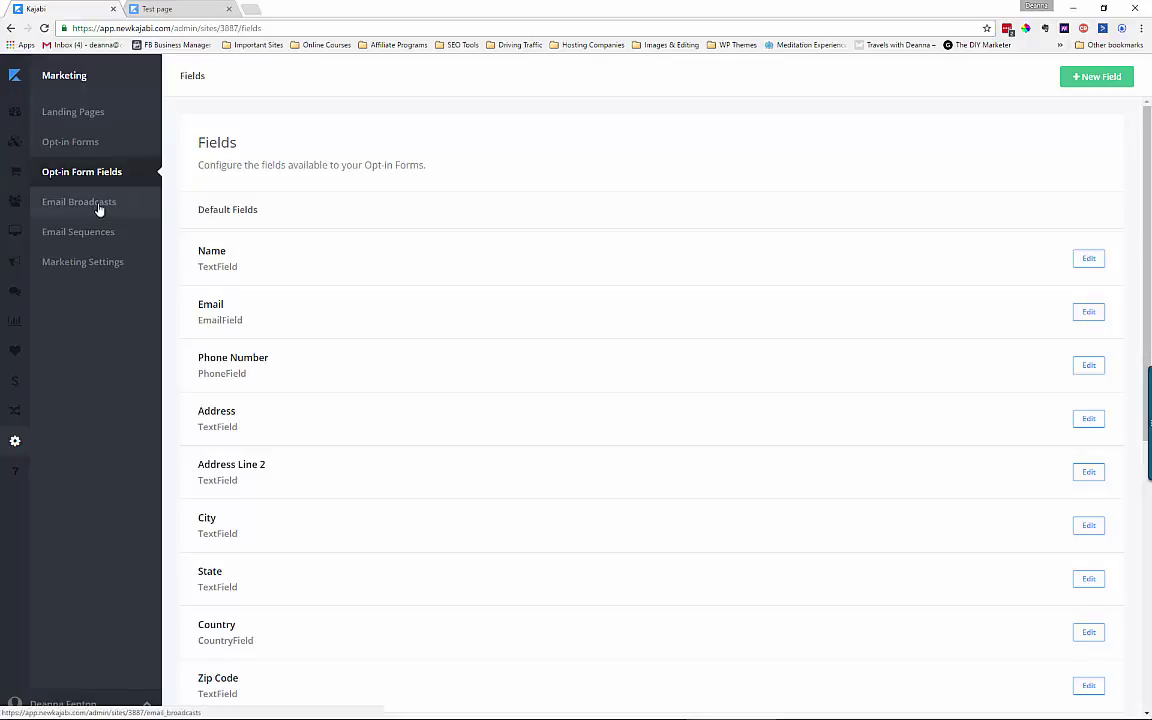
Visit Email Broadcasts, then Email Sequences, which shows no sequences created yet.
{"action": "left_click", "coordinate": [97, 208]}
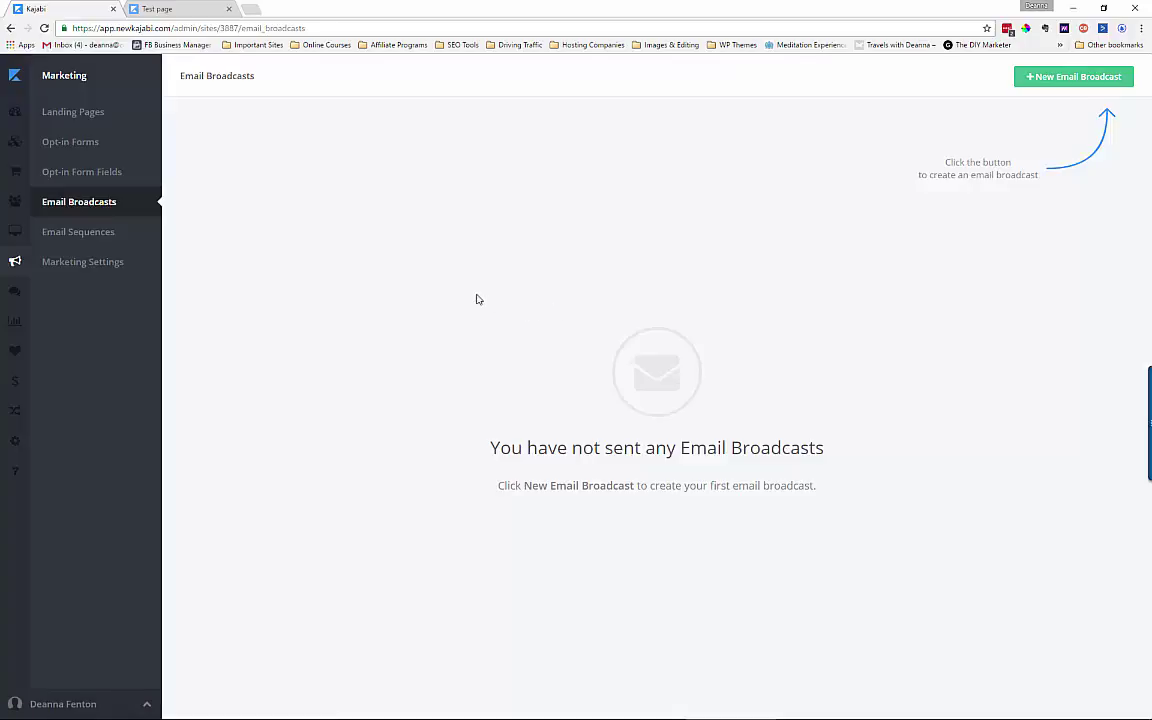
{"action": "left_click", "coordinate": [80, 238]}
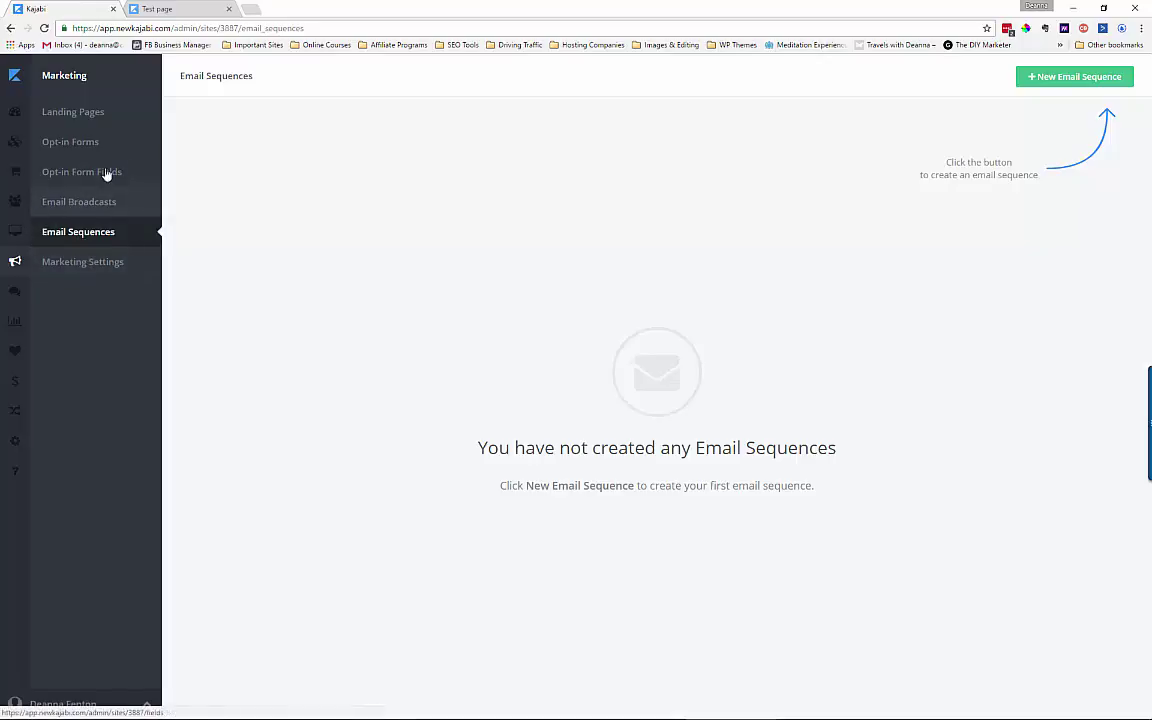
{"action": "mouse_move", "coordinate": [100, 231]}
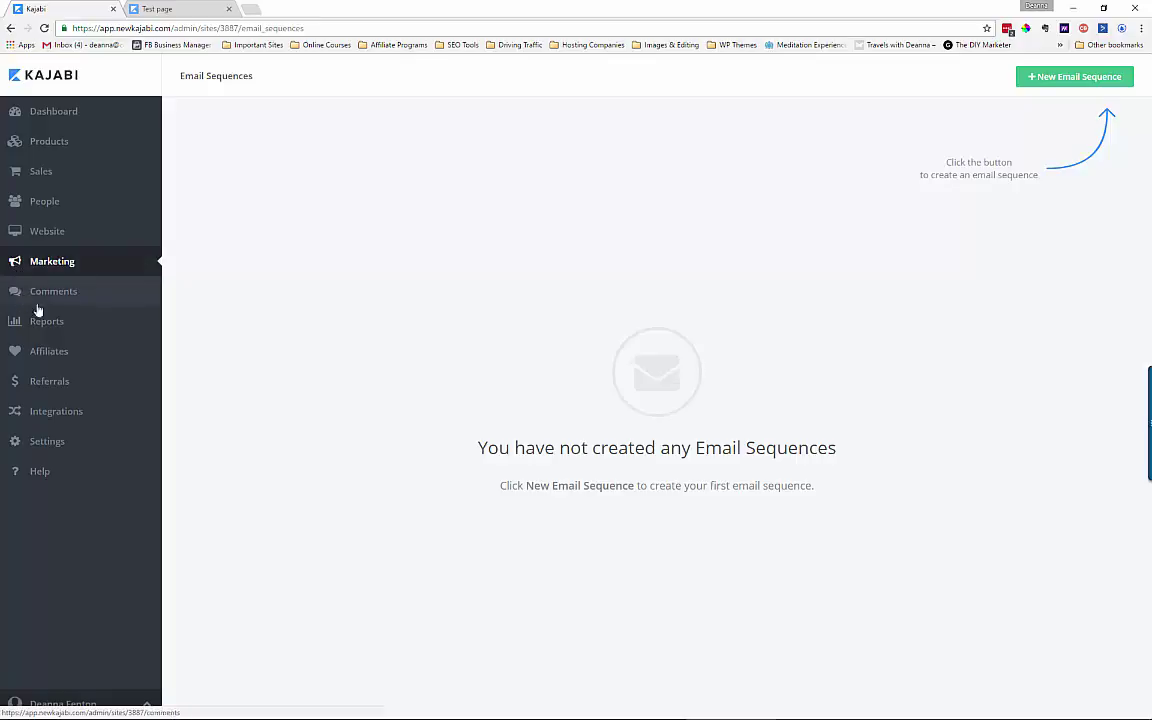
Review the Third Party Integrations list, noting Google Analytics and ActiveCampaign switched on.
{"action": "left_click", "coordinate": [47, 418]}
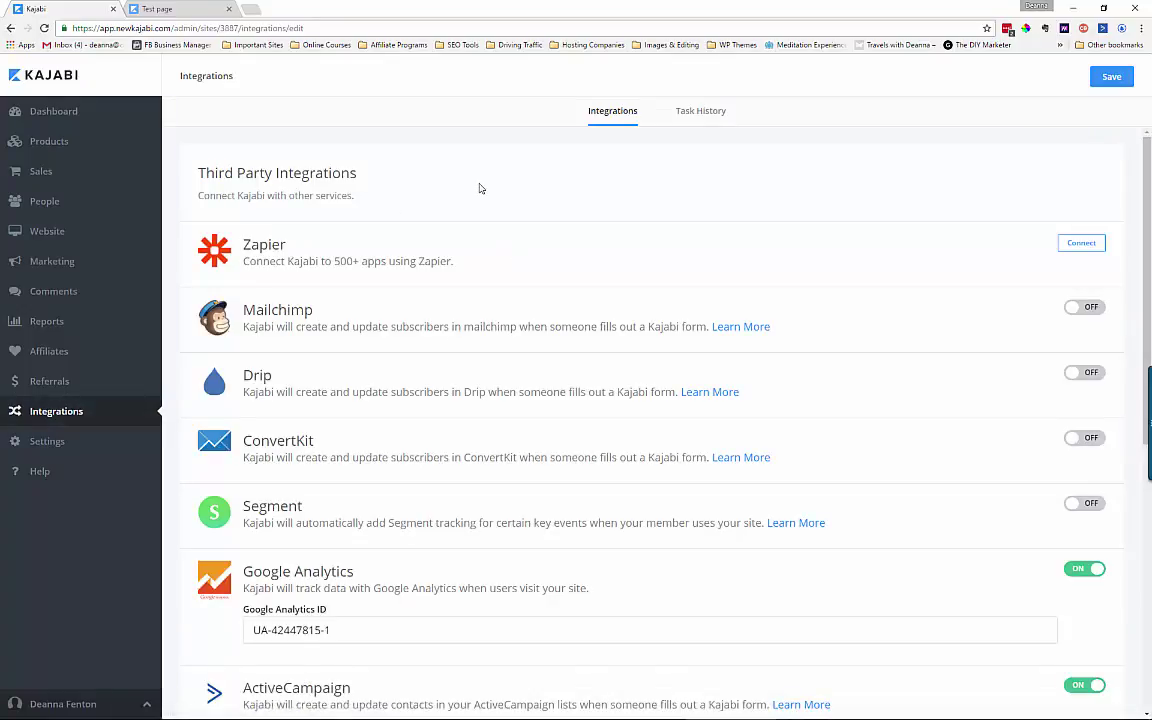
{"action": "scroll", "coordinate": [479, 188], "scroll_direction": "down", "scroll_amount": 1}
{"action": "scroll", "coordinate": [603, 198], "scroll_direction": "up", "scroll_amount": 1}
{"action": "scroll", "coordinate": [300, 441], "scroll_direction": "down", "scroll_amount": 2}
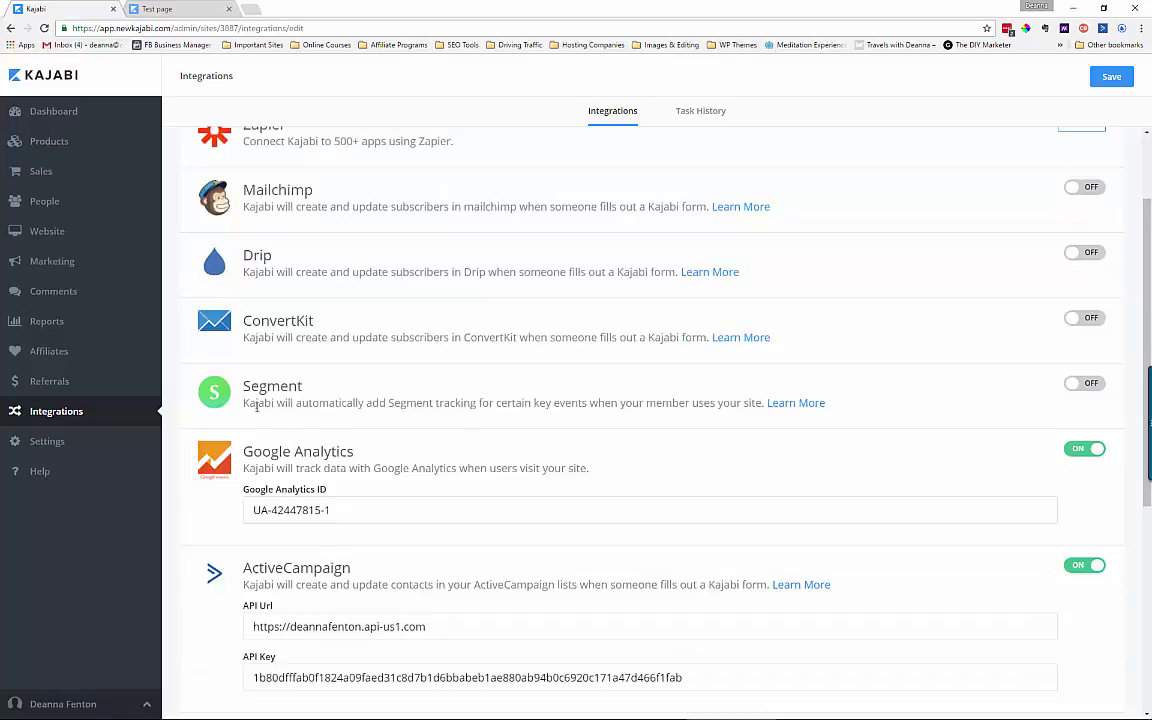
{"action": "scroll", "coordinate": [416, 358], "scroll_direction": "down", "scroll_amount": 1}
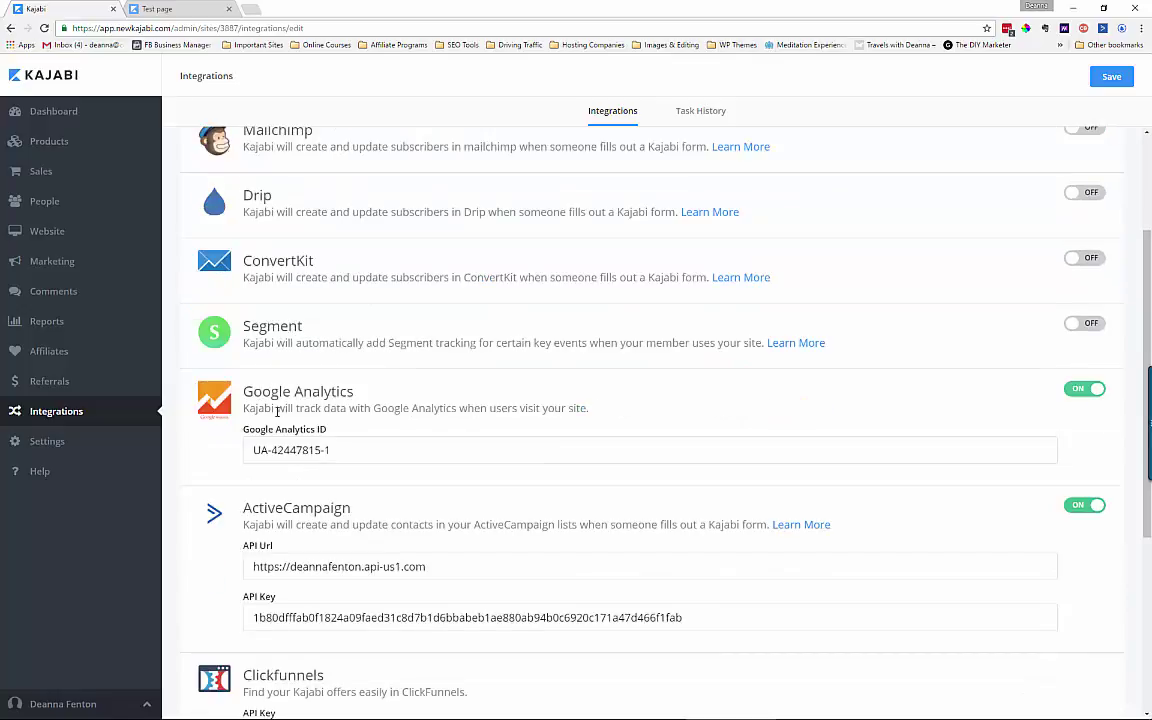
{"action": "scroll", "coordinate": [436, 342], "scroll_direction": "down", "scroll_amount": 2}
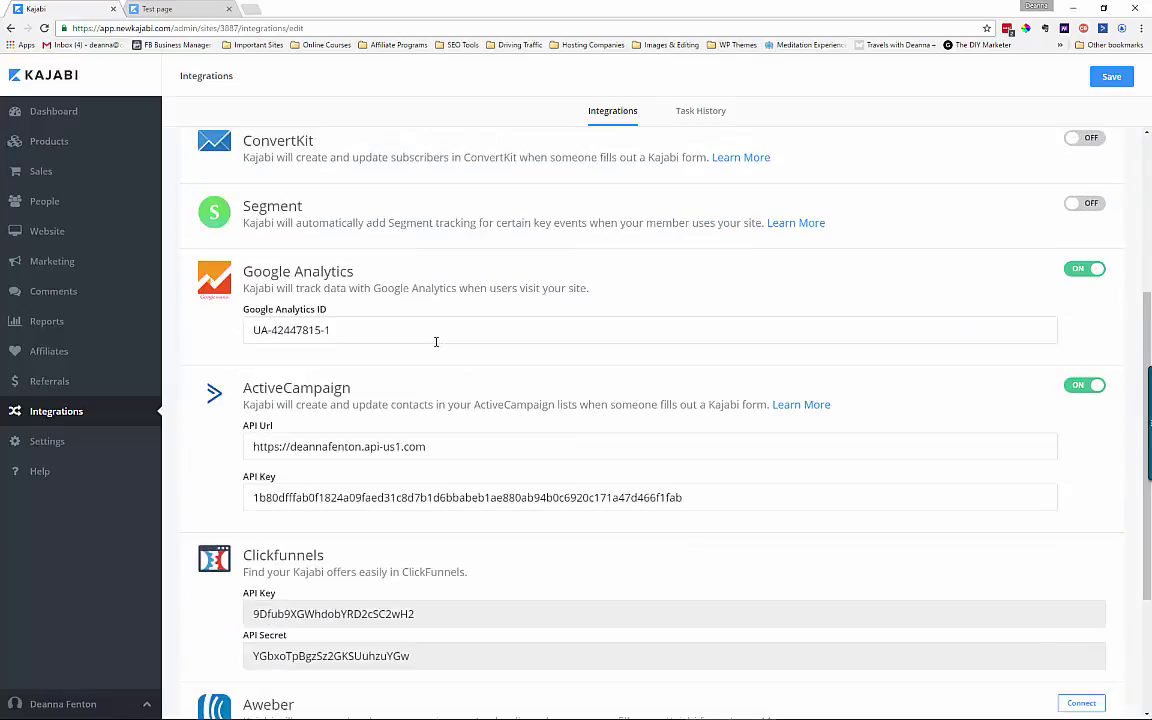
{"action": "scroll", "coordinate": [432, 341], "scroll_direction": "down", "scroll_amount": 2}
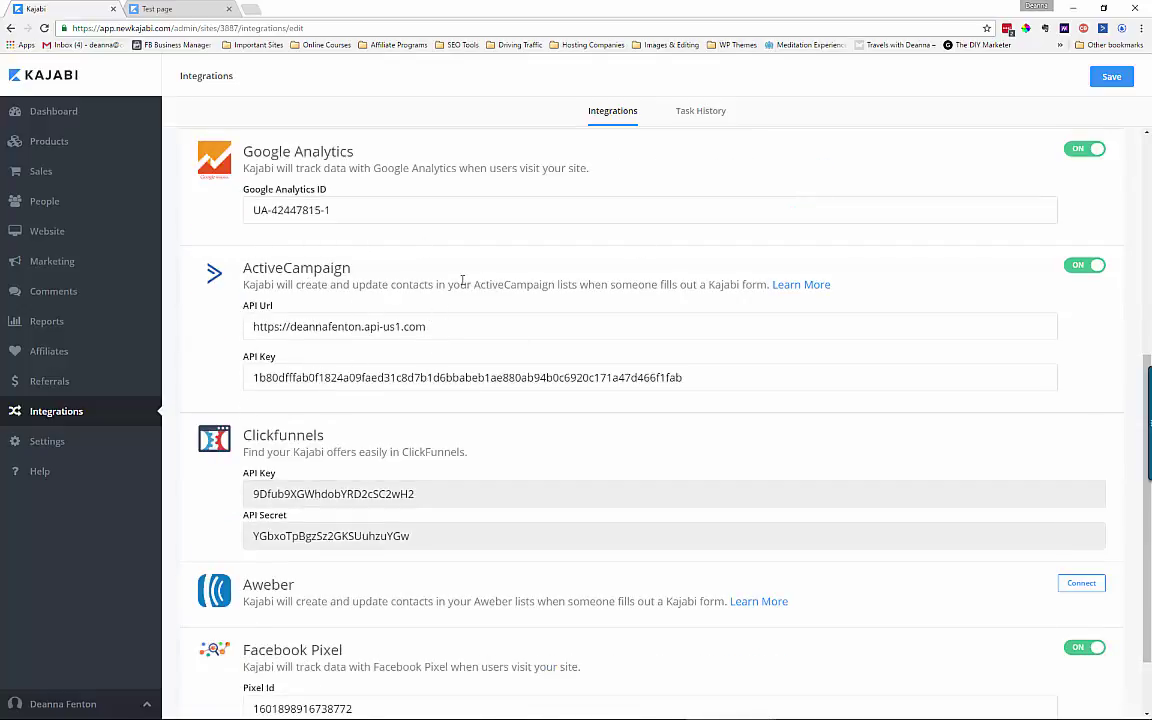
{"action": "scroll", "coordinate": [462, 279], "scroll_direction": "down", "scroll_amount": 1}
{"action": "scroll", "coordinate": [462, 279], "scroll_direction": "down", "scroll_amount": 1}
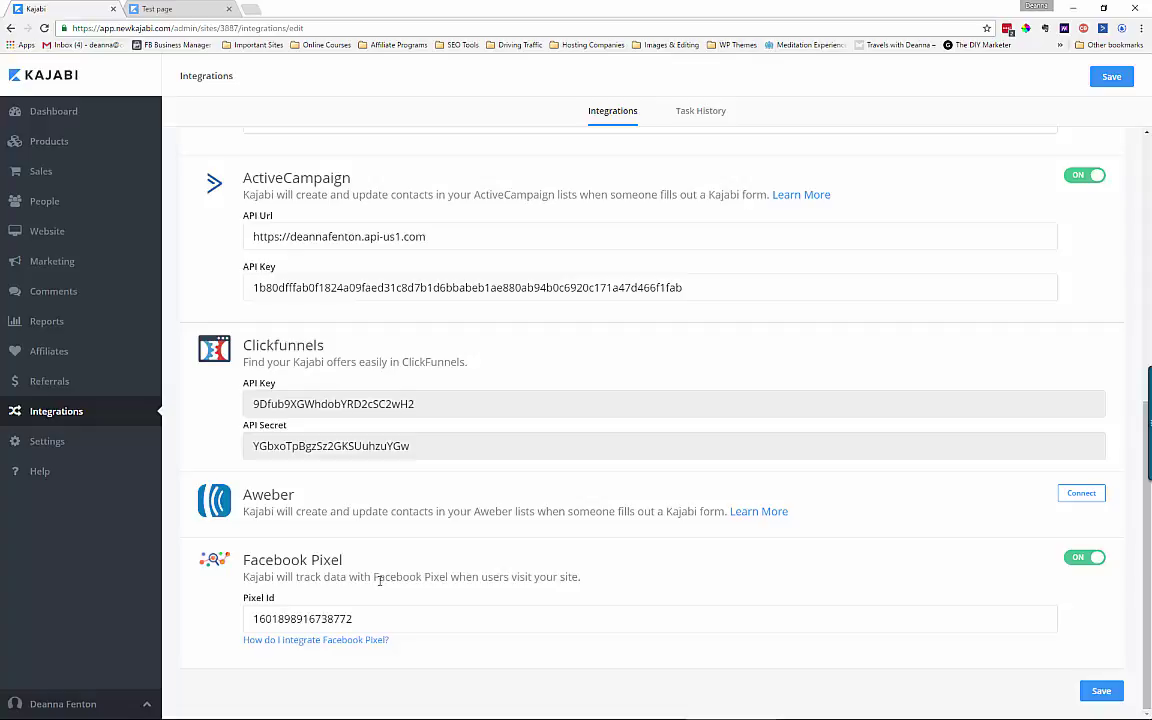
{"action": "scroll", "coordinate": [379, 580], "scroll_direction": "up", "scroll_amount": 5}
{"action": "scroll", "coordinate": [379, 587], "scroll_direction": "down", "scroll_amount": 3}
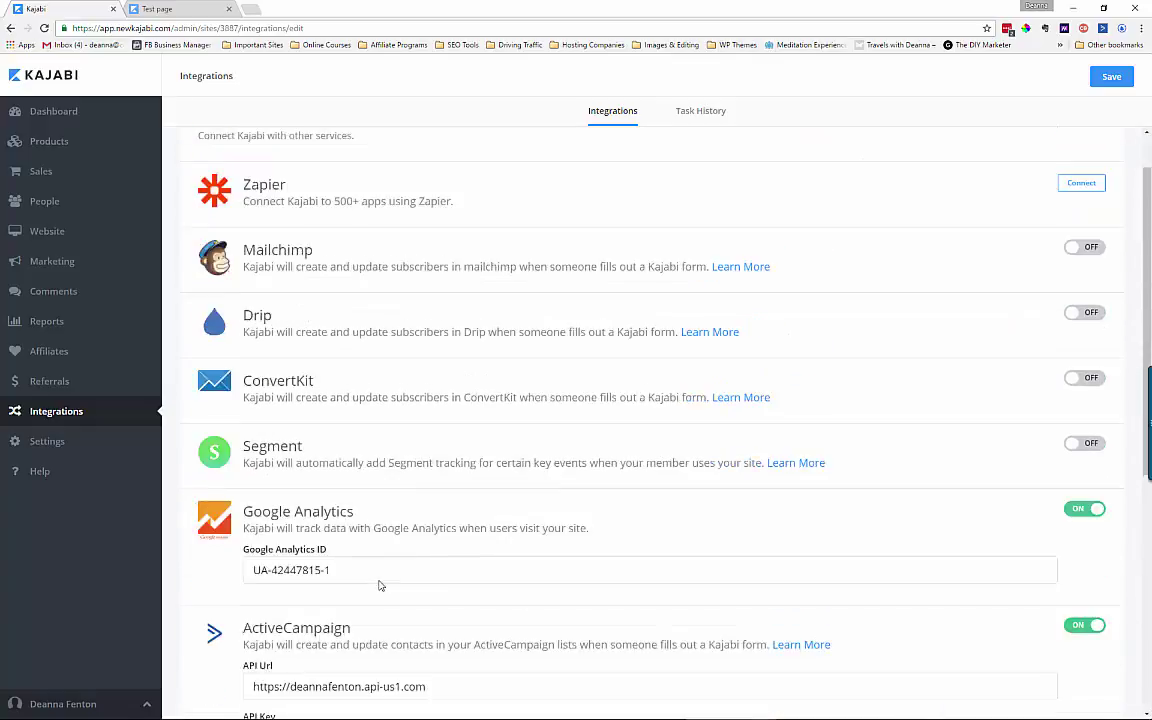
{"action": "scroll", "coordinate": [379, 587], "scroll_direction": "up", "scroll_amount": 3}
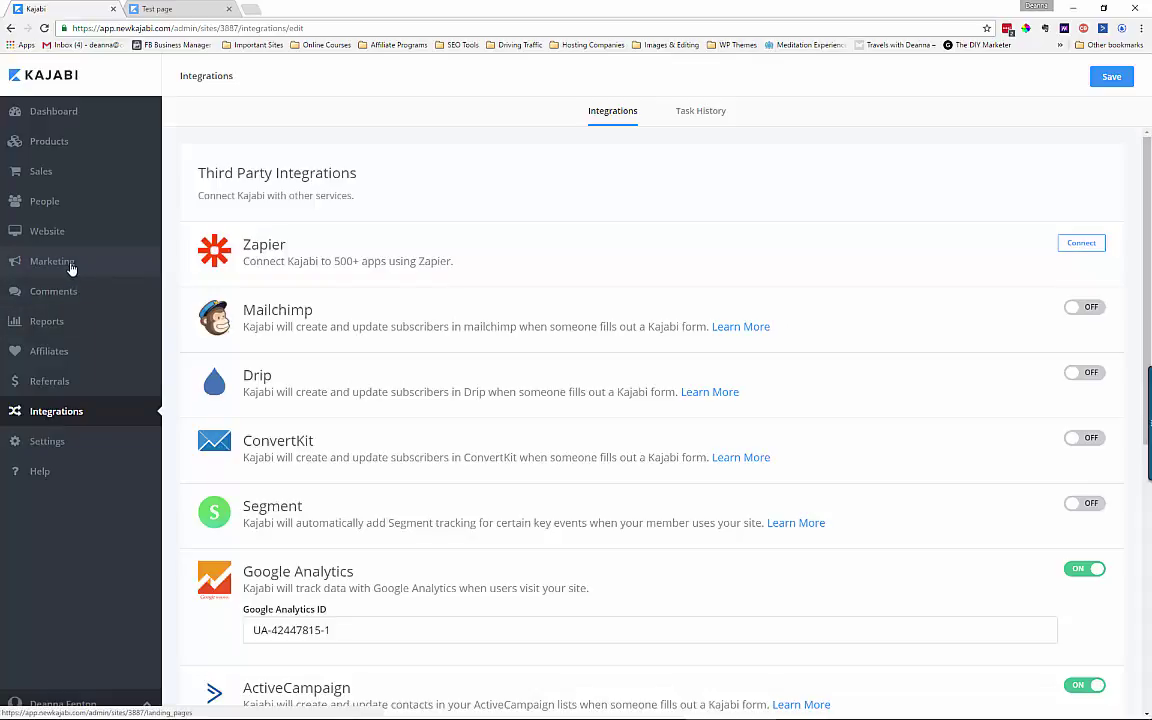
{"action": "scroll", "coordinate": [370, 356], "scroll_direction": "down", "scroll_amount": 1}
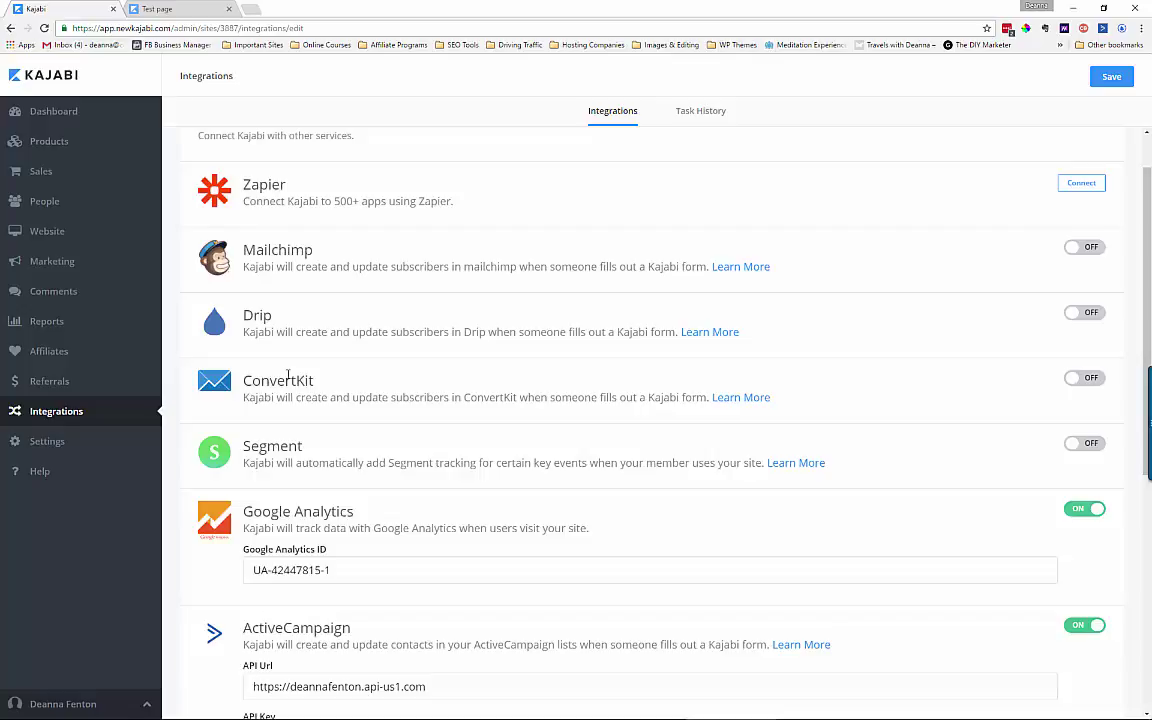
{"action": "scroll", "coordinate": [288, 377], "scroll_direction": "up", "scroll_amount": 1}
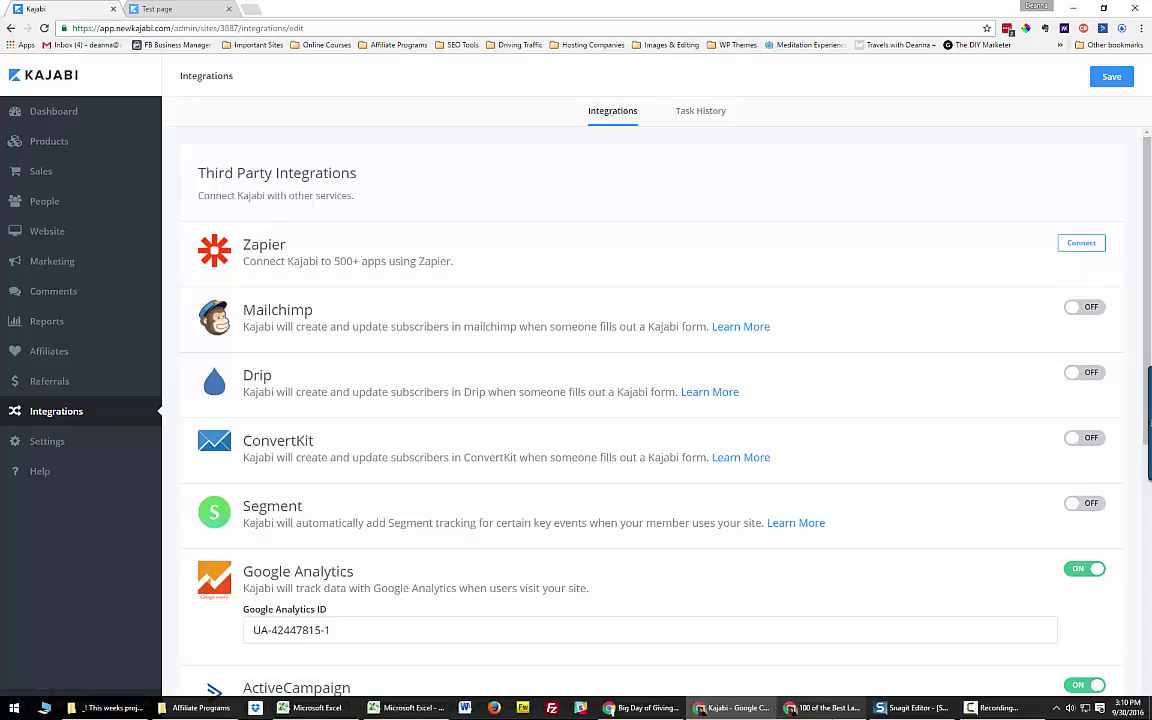
{"action": "left_click", "coordinate": [980, 708]}
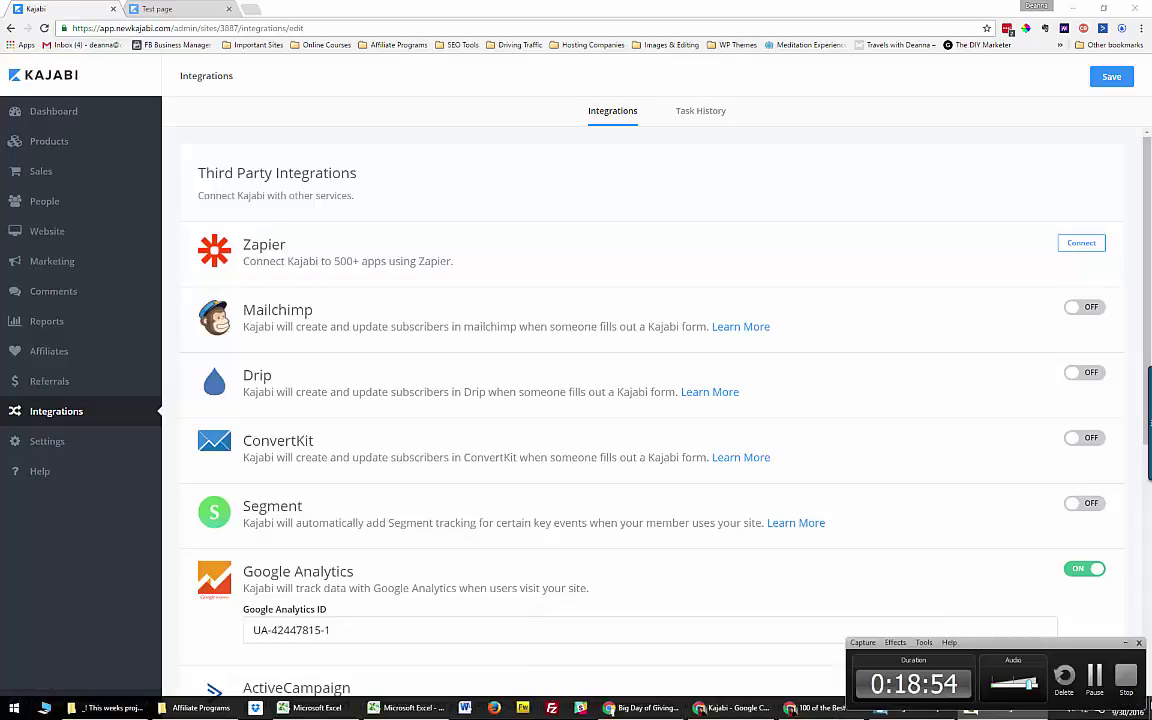